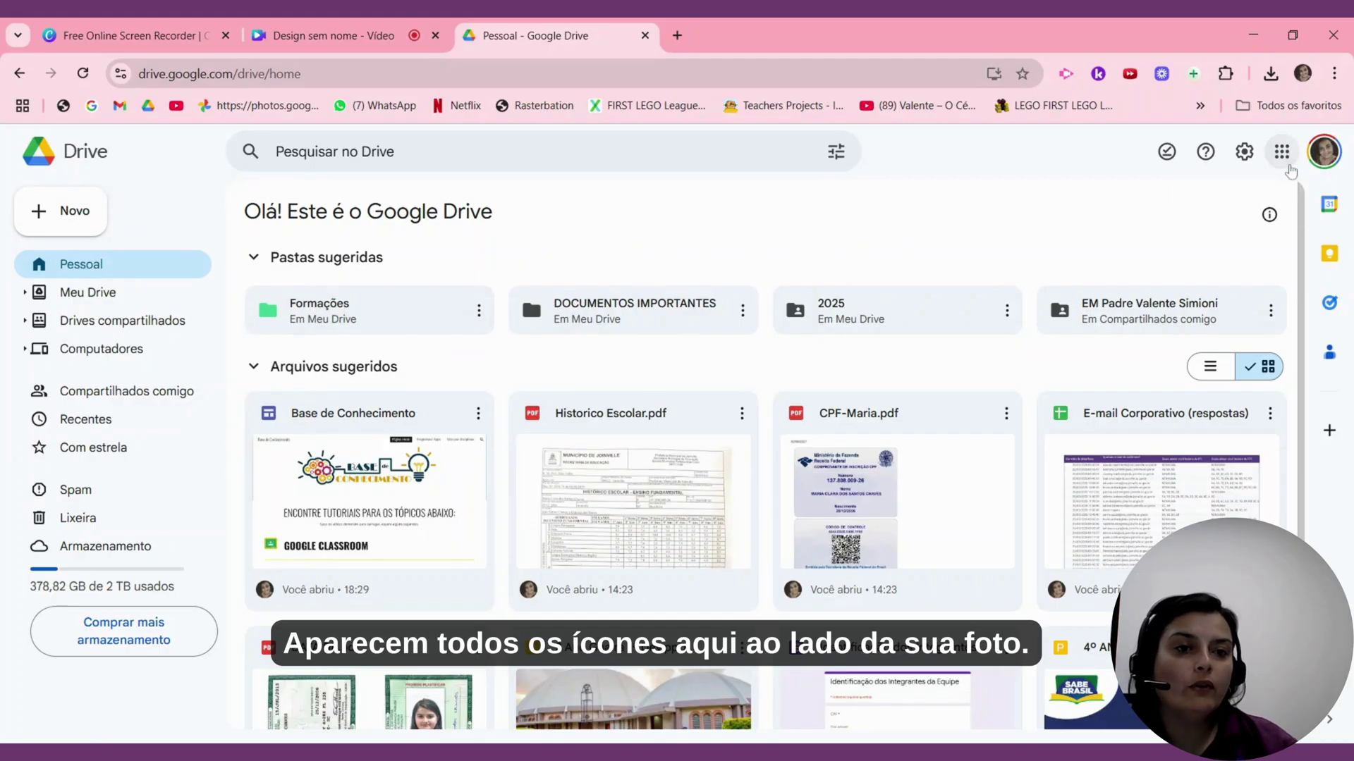
- Open Google Docs (Documentos) from the Google apps list in Drive
click(1288, 162)
scroll(1192, 310, down, 3)
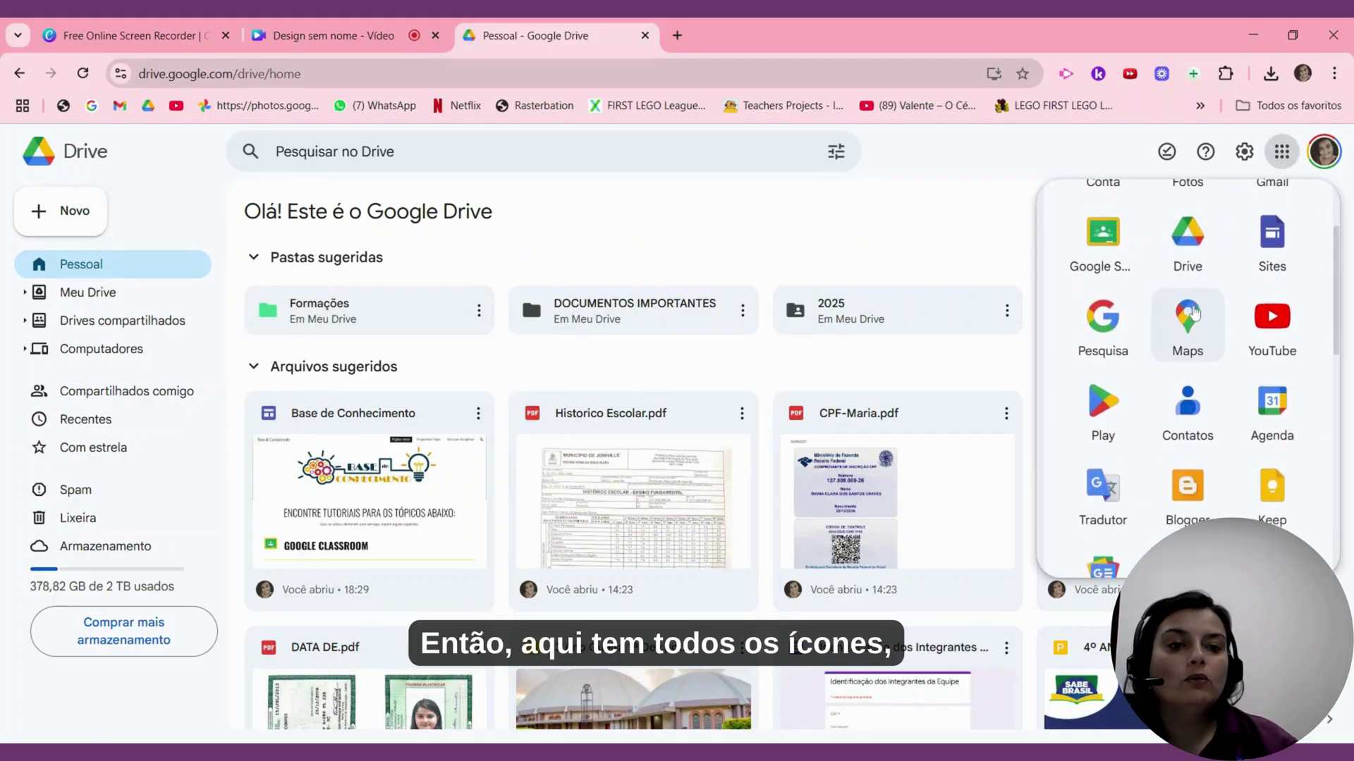
scroll(1193, 313, down, 5)
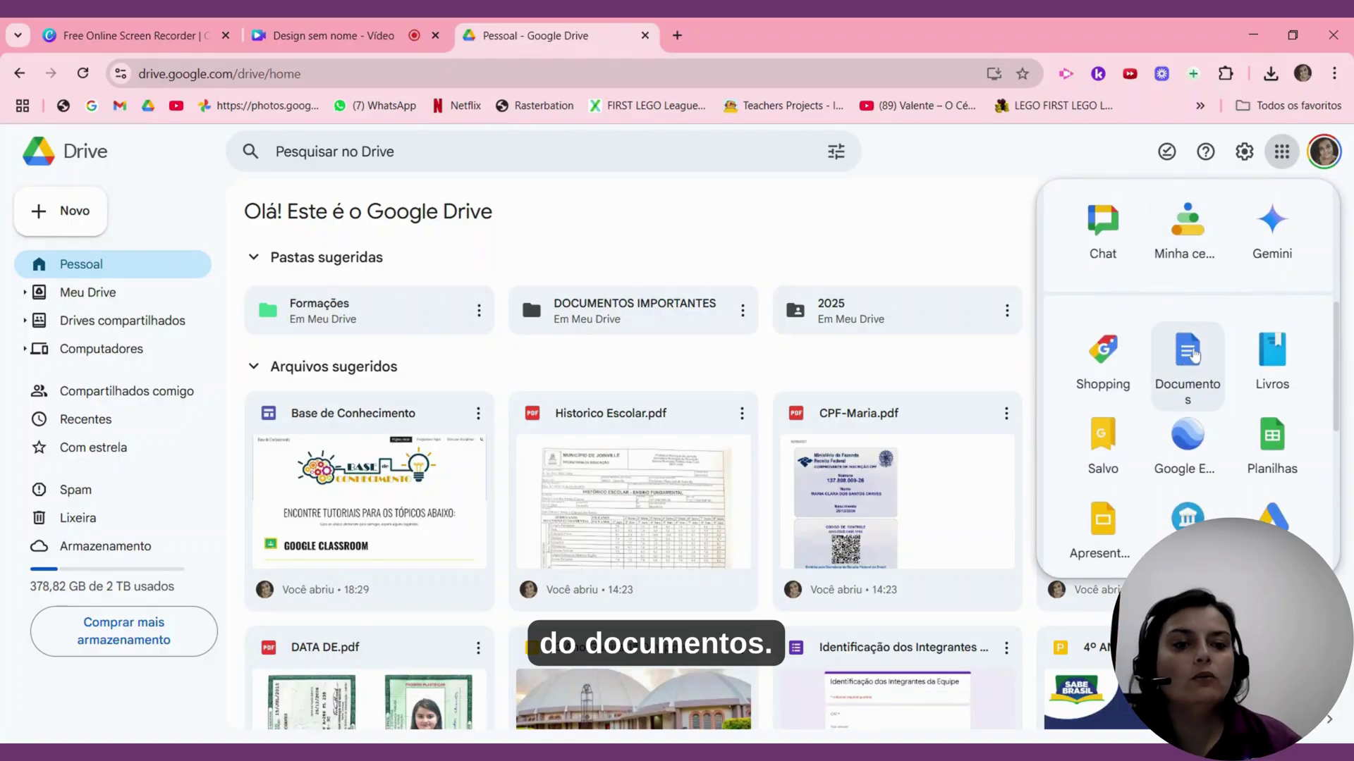
click(1193, 352)
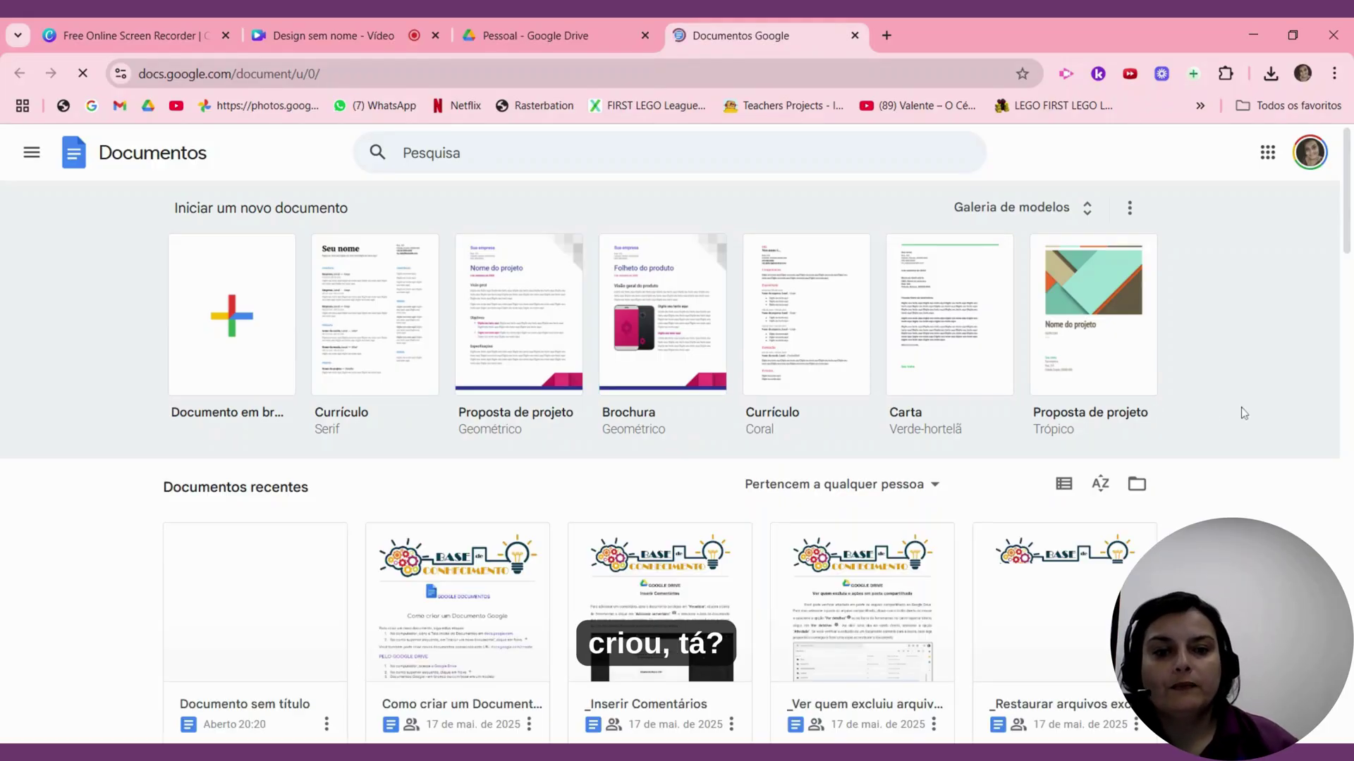
- Look through the recent documents on the Docs home page and check the ownership filter
scroll(1243, 414, down, 5)
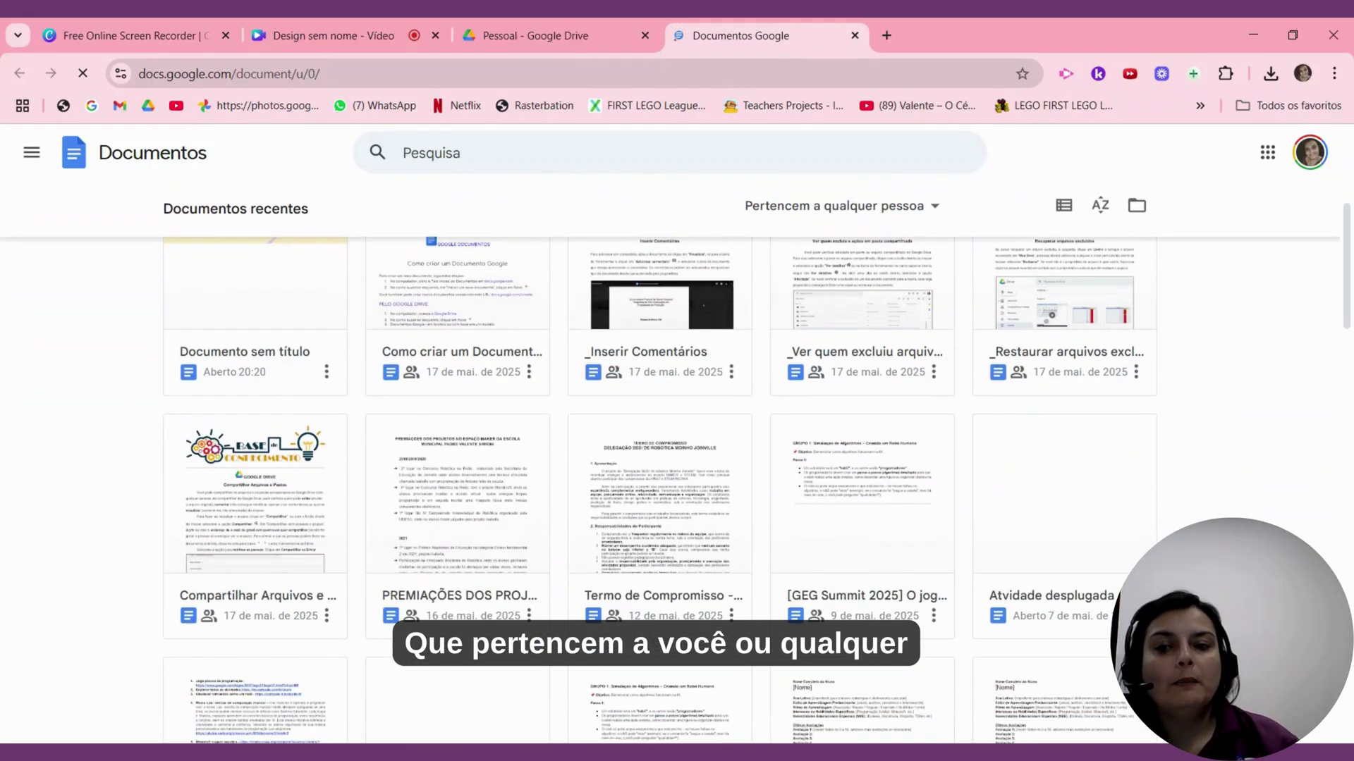
scroll(1198, 514, up, 3)
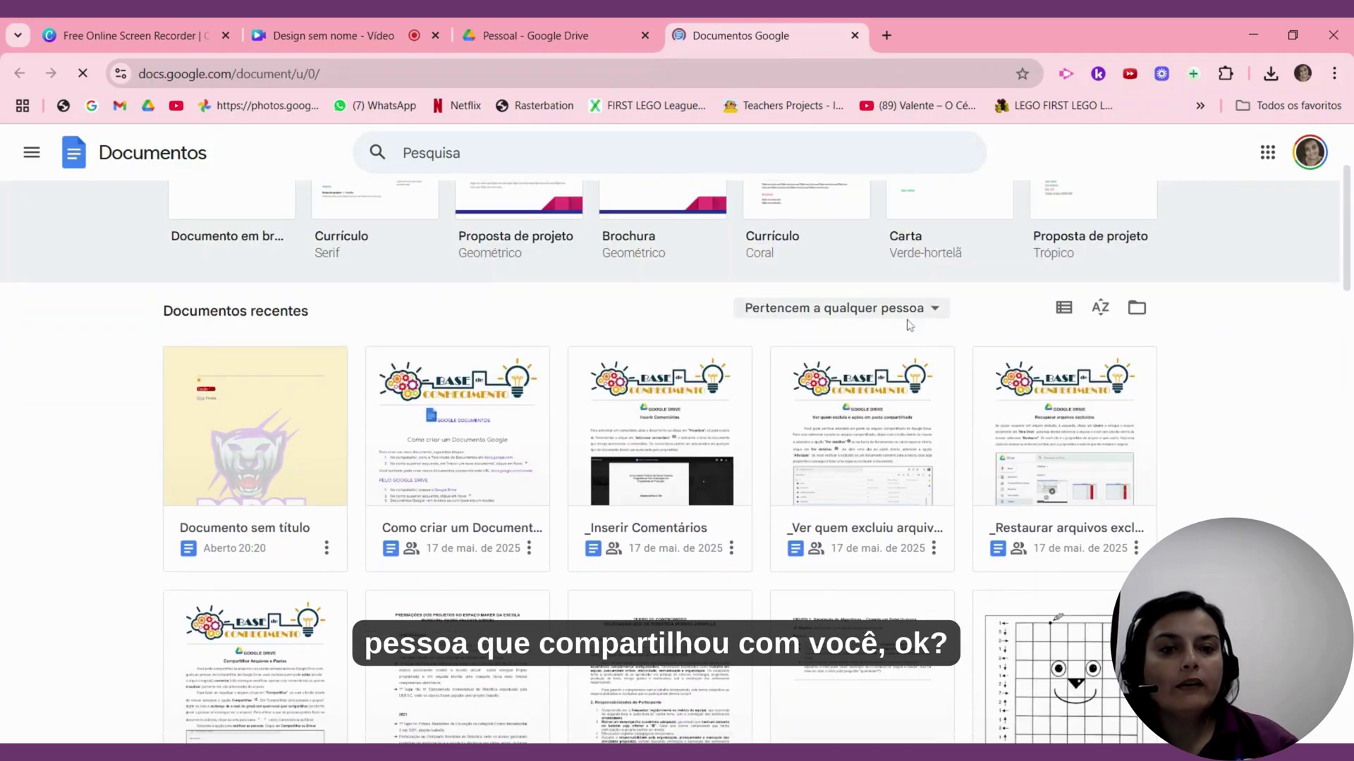
click(908, 319)
click(909, 323)
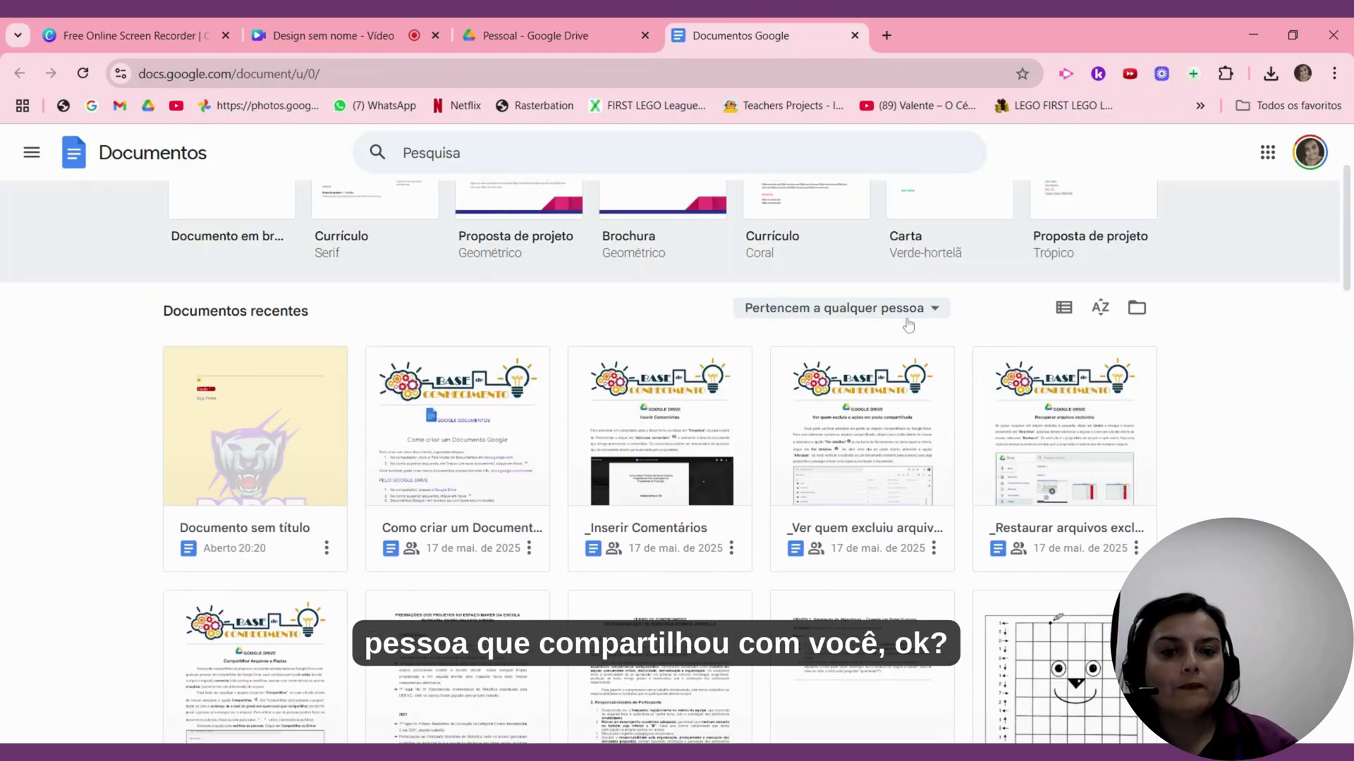
scroll(1199, 479, down, 3)
scroll(1217, 485, up, 5)
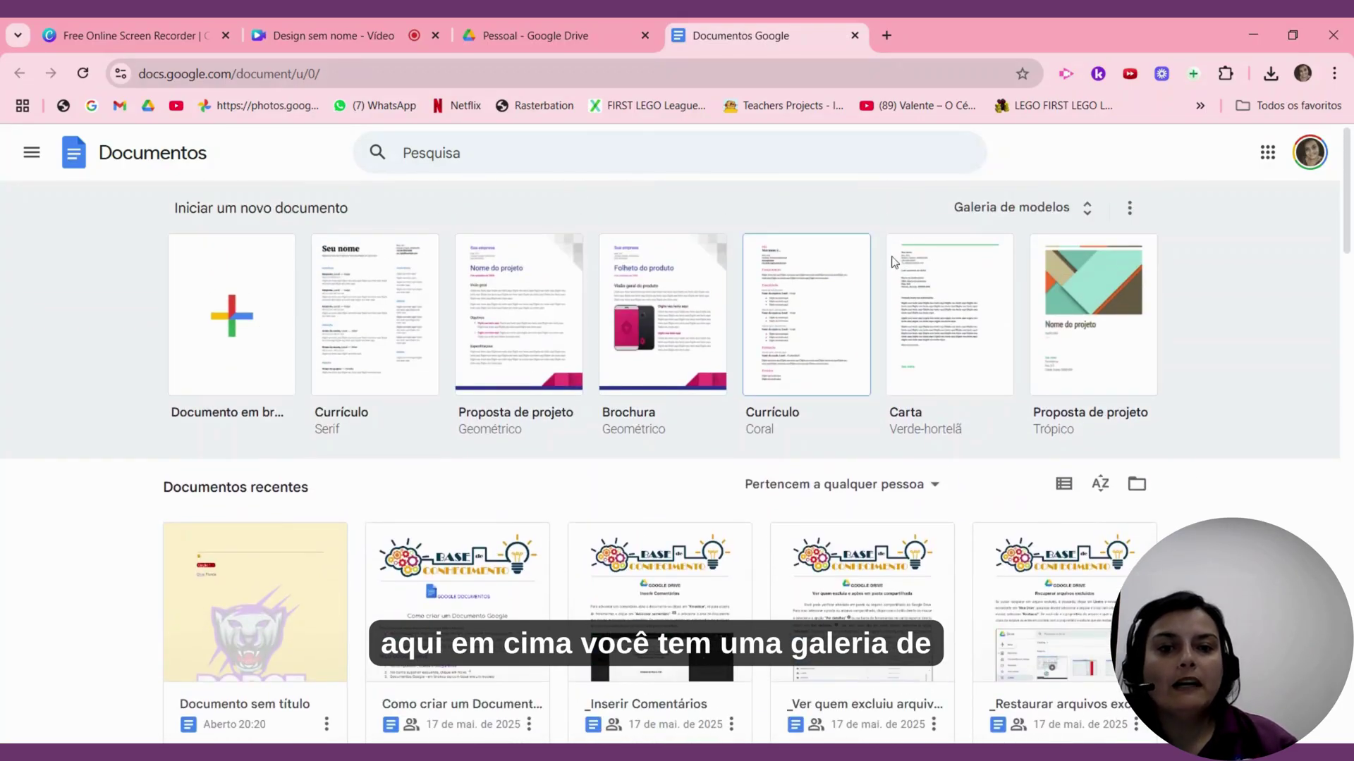
- Browse the template gallery and create a blank document from it
click(1029, 217)
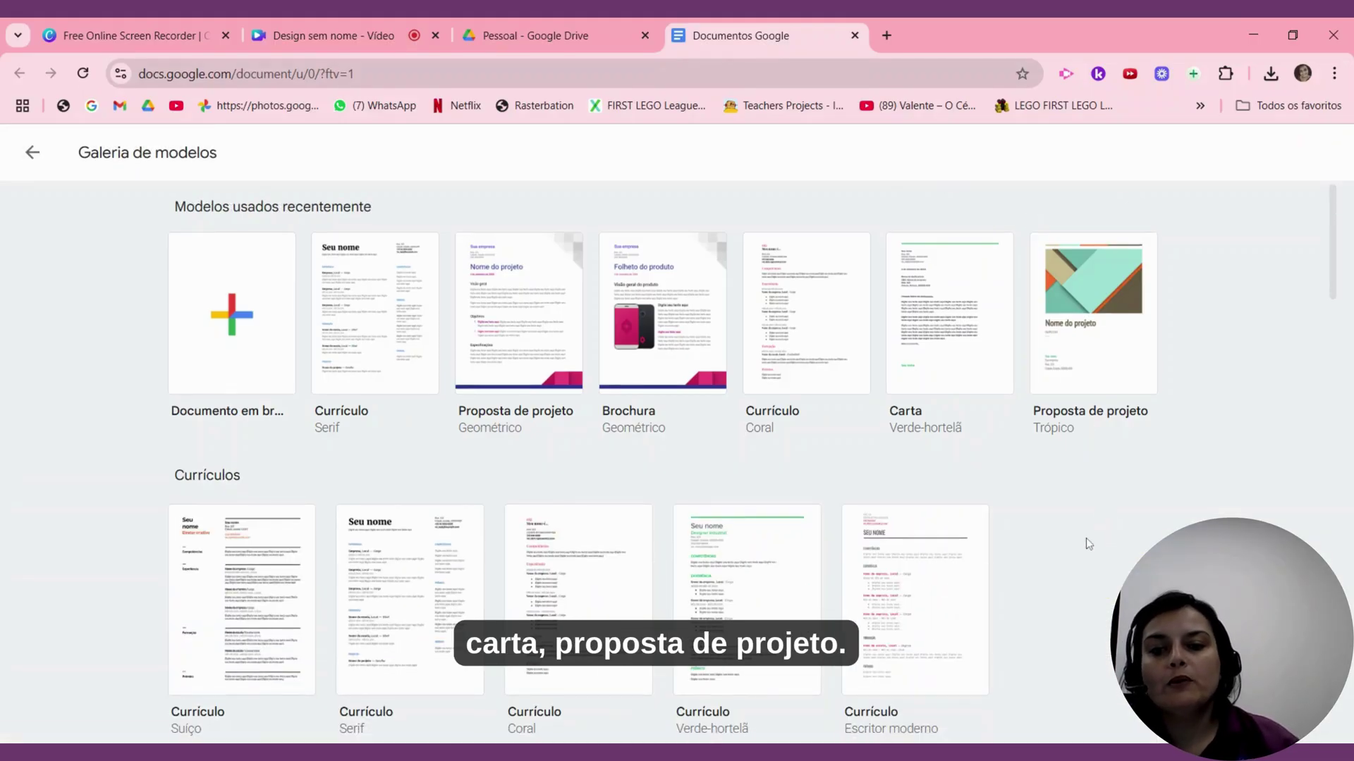
scroll(1083, 544, down, 7)
scroll(1088, 545, down, 3)
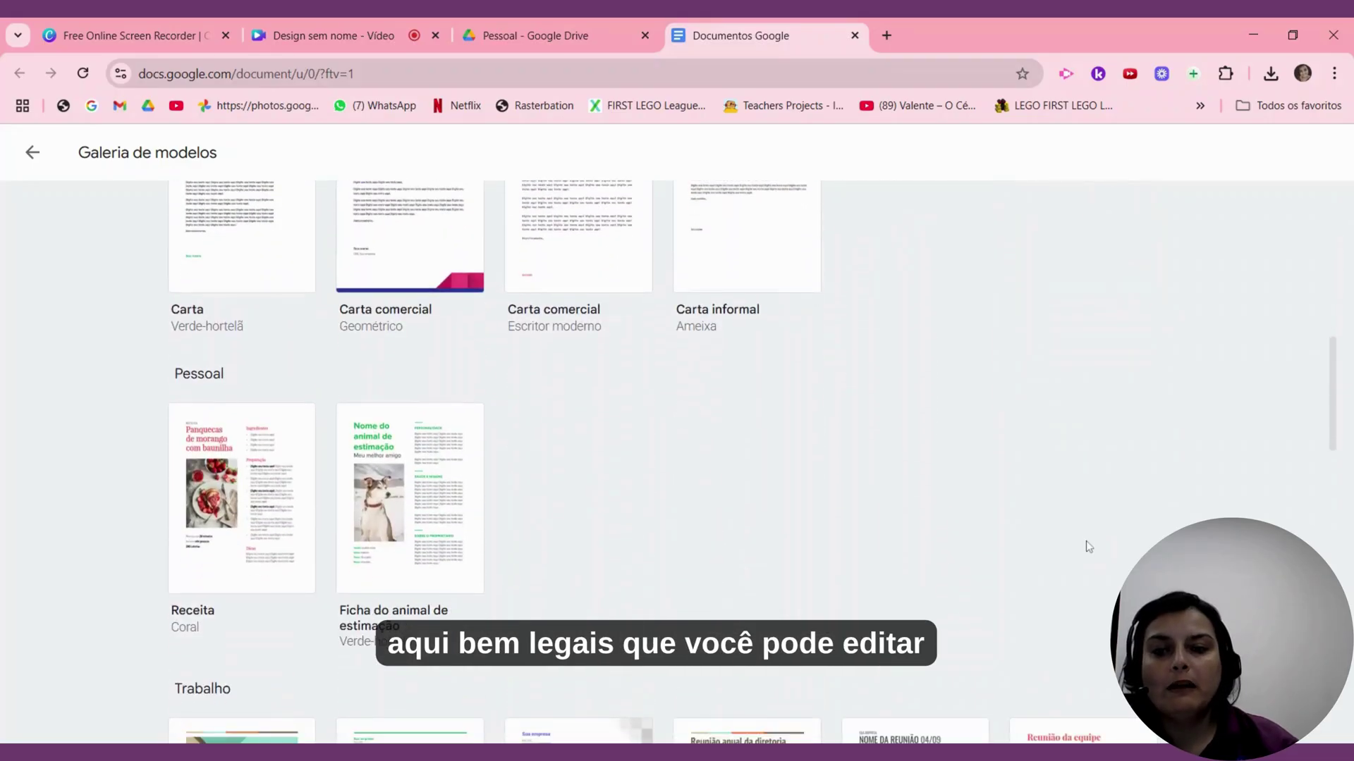
scroll(1086, 544, up, 10)
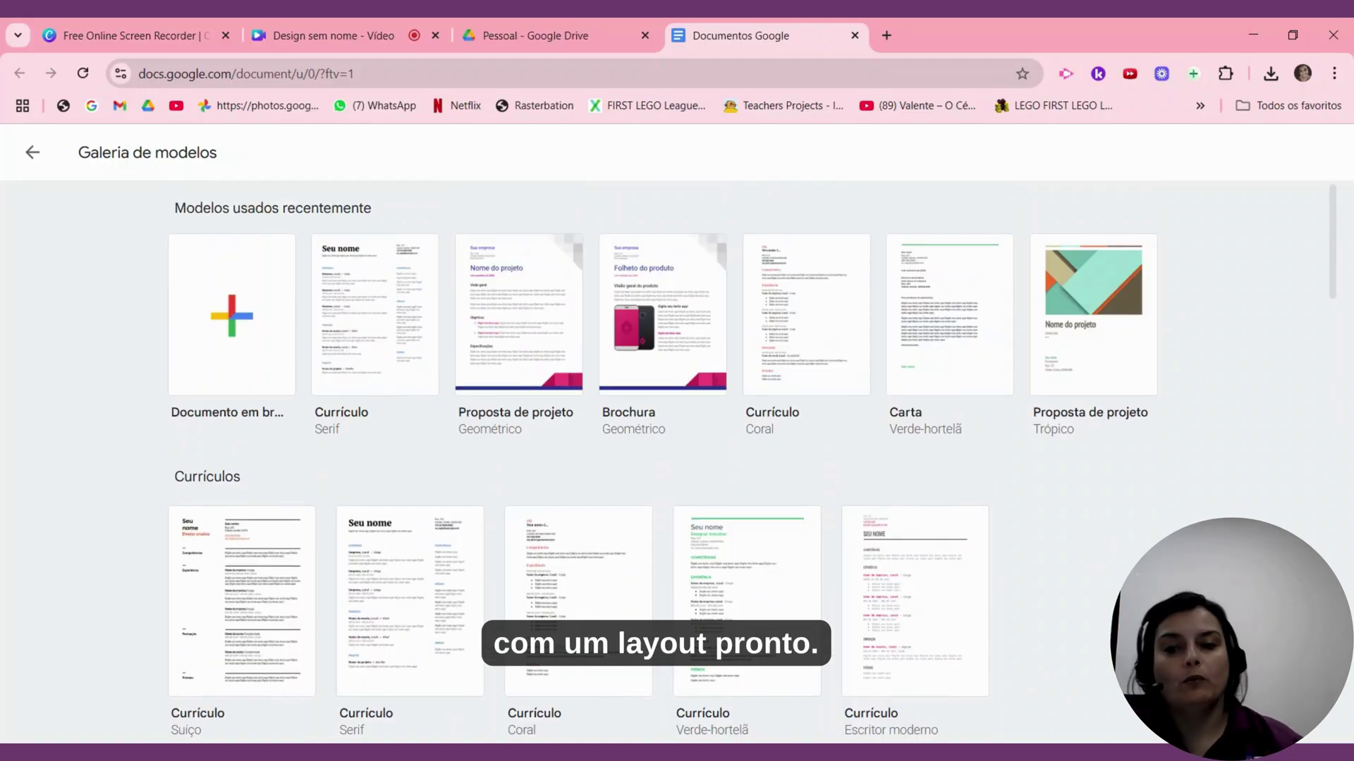
click(235, 305)
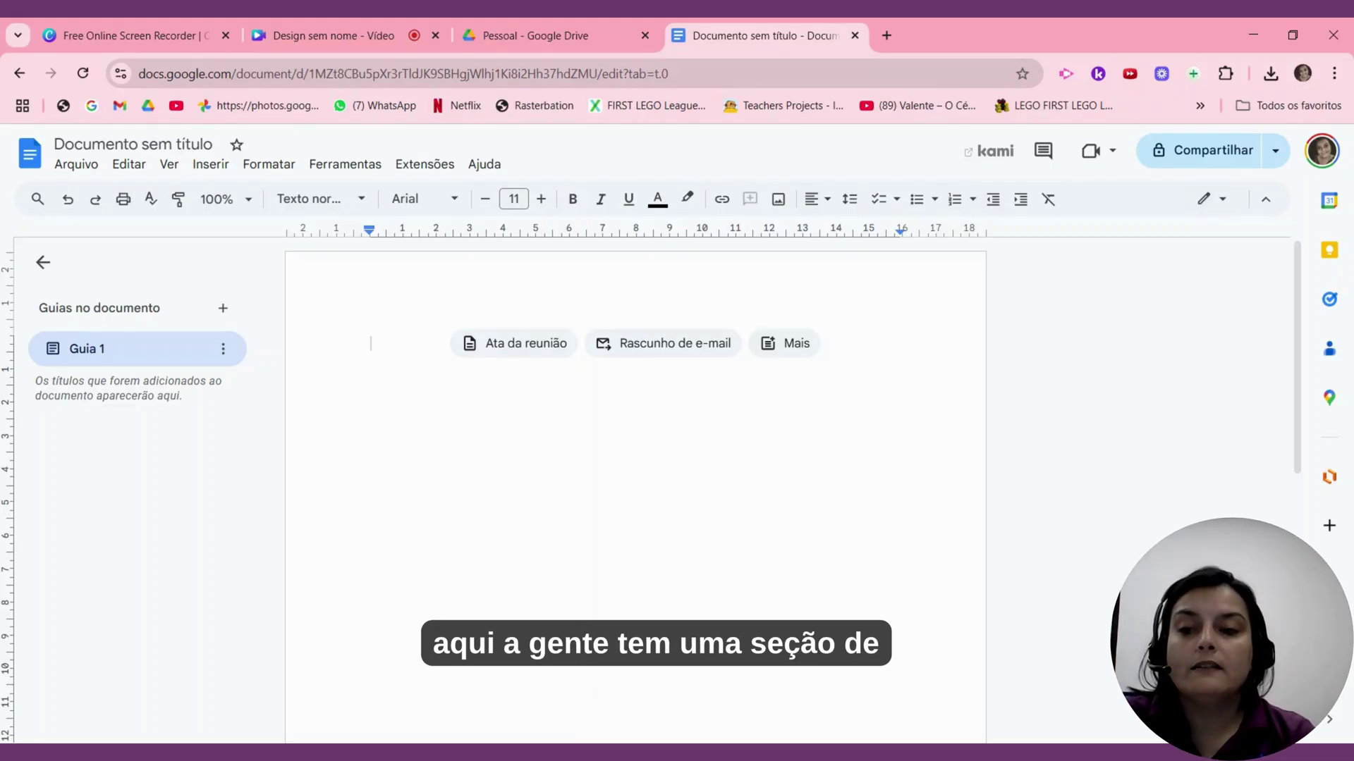
- Examine the people, smart chips, building blocks and files offered by the @ insertion list, and clear the @ from the page
text(@)
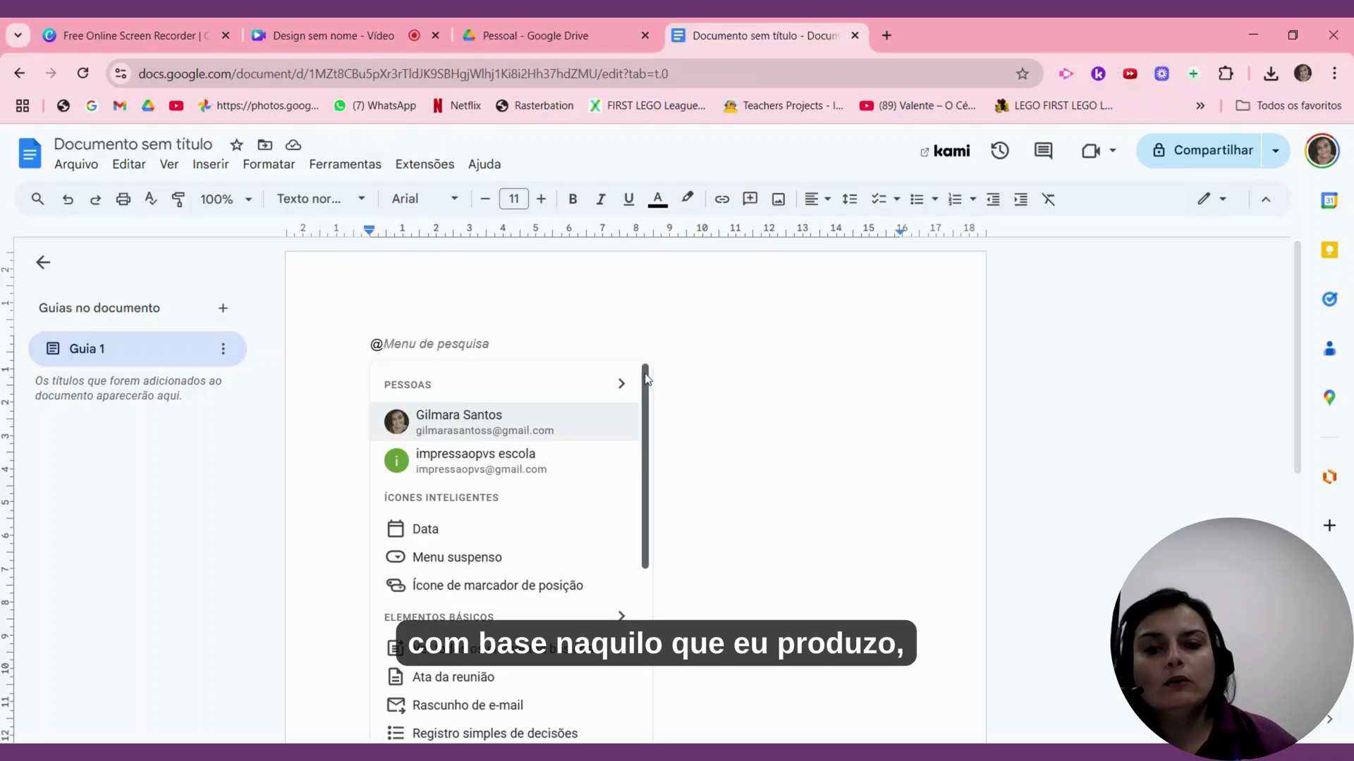
drag(646, 378, 646, 389)
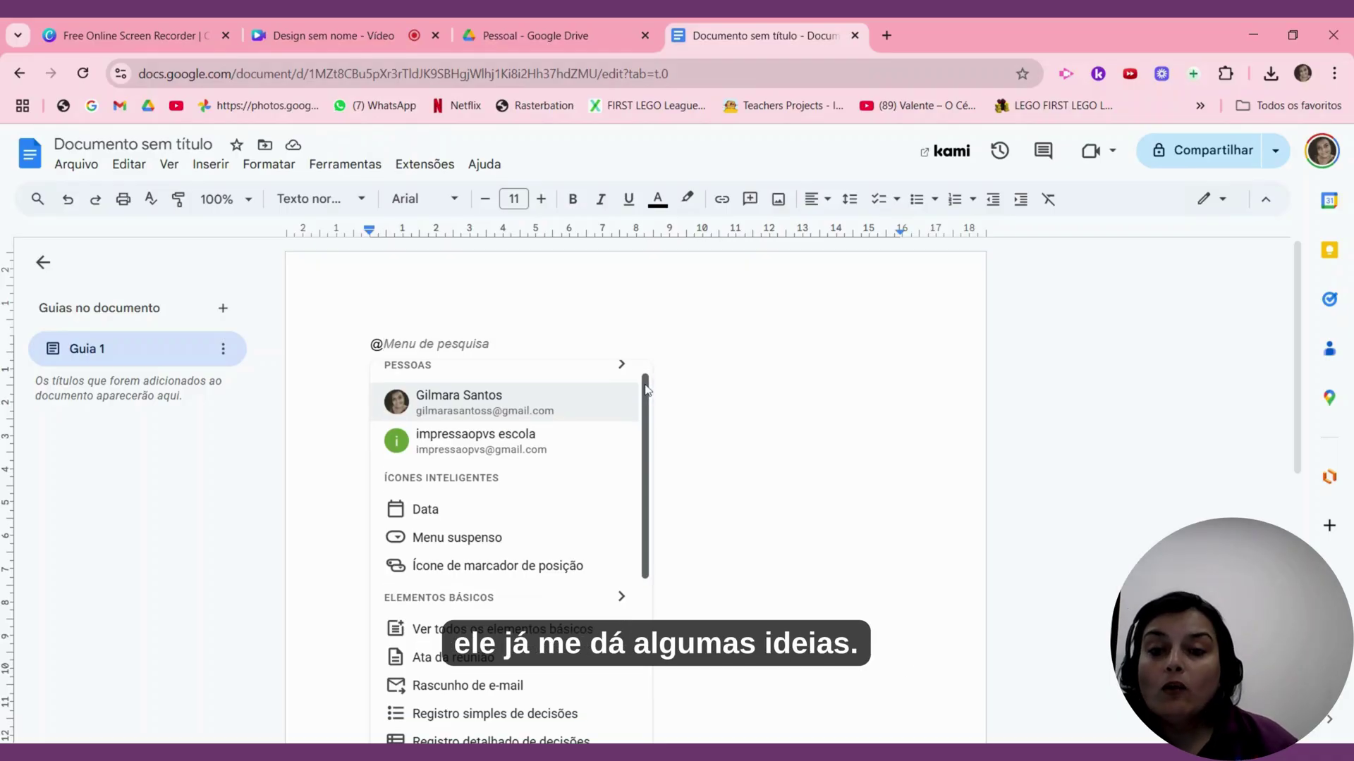
scroll(635, 392, up, 1)
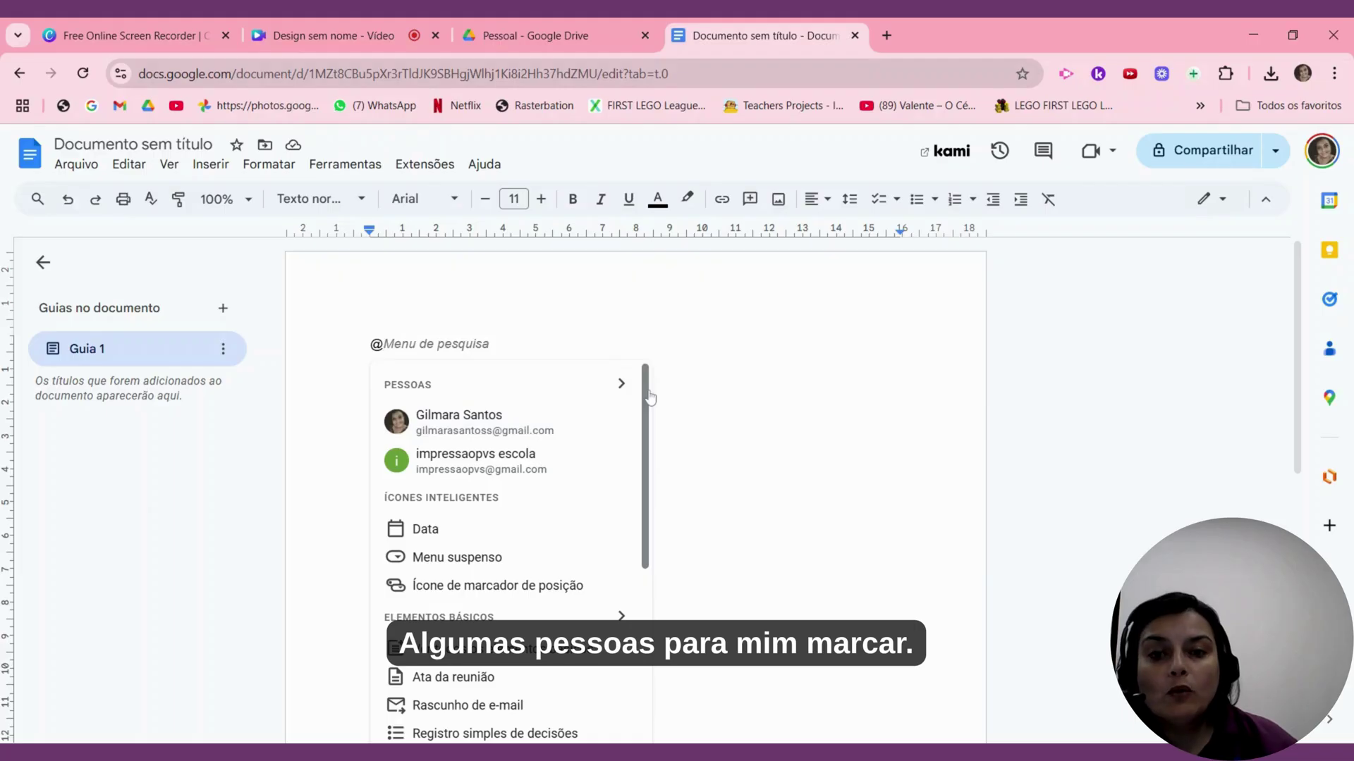
drag(650, 396, 649, 438)
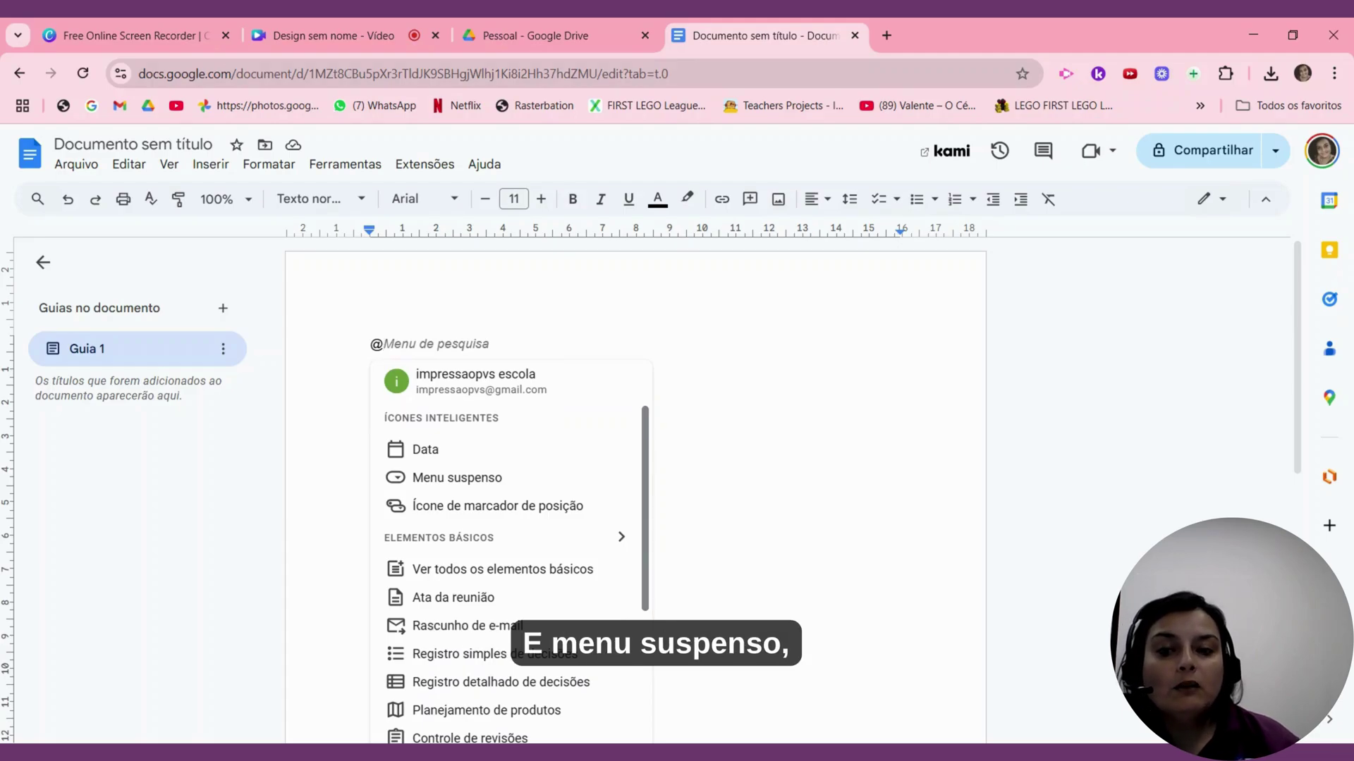
drag(652, 452, 655, 516)
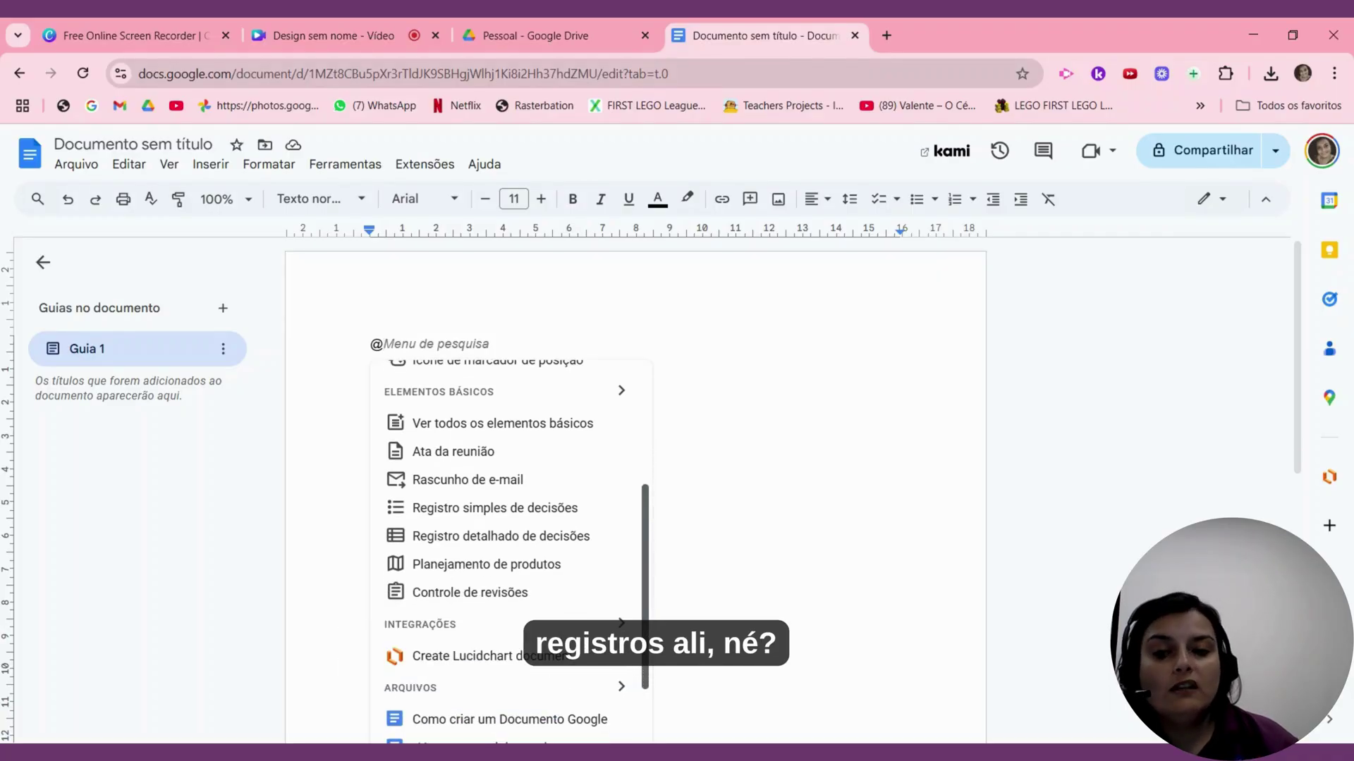
drag(650, 517, 650, 524)
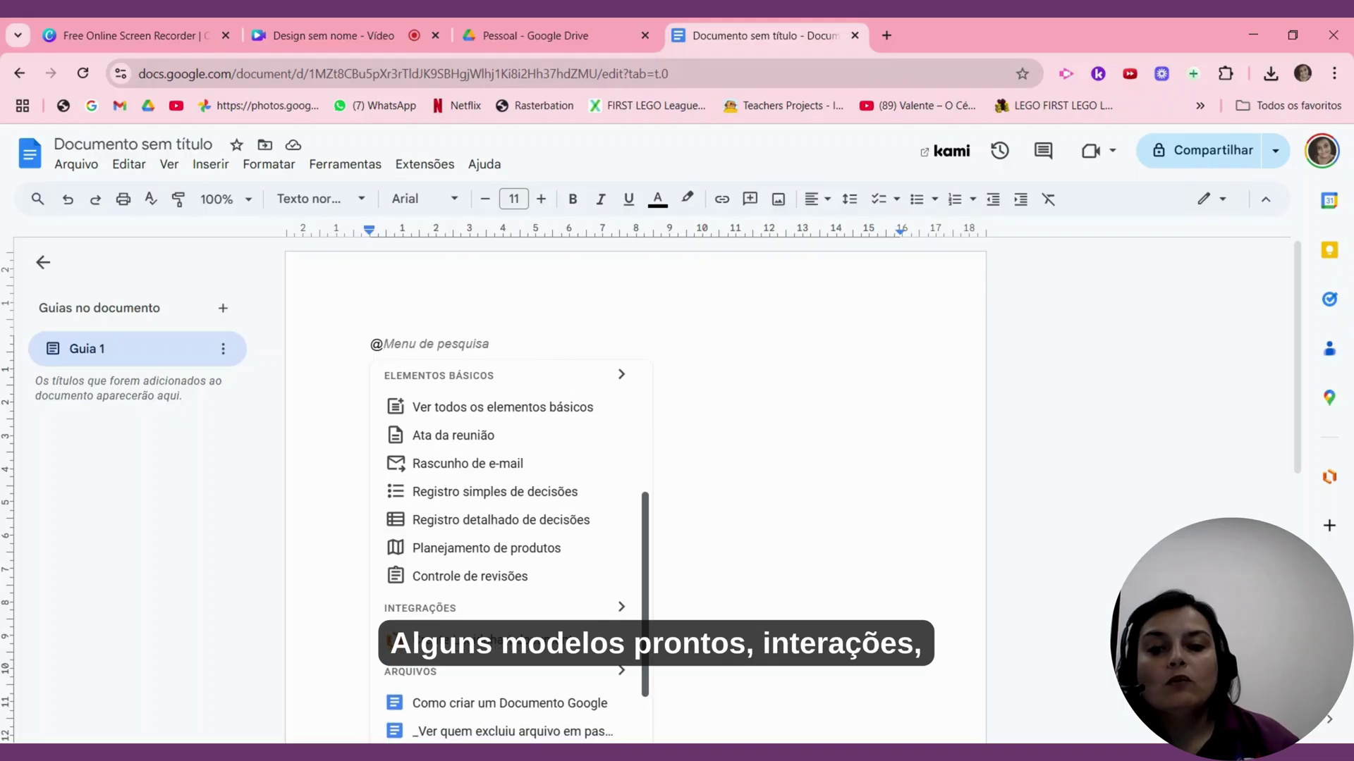
scroll(653, 568, down, 2)
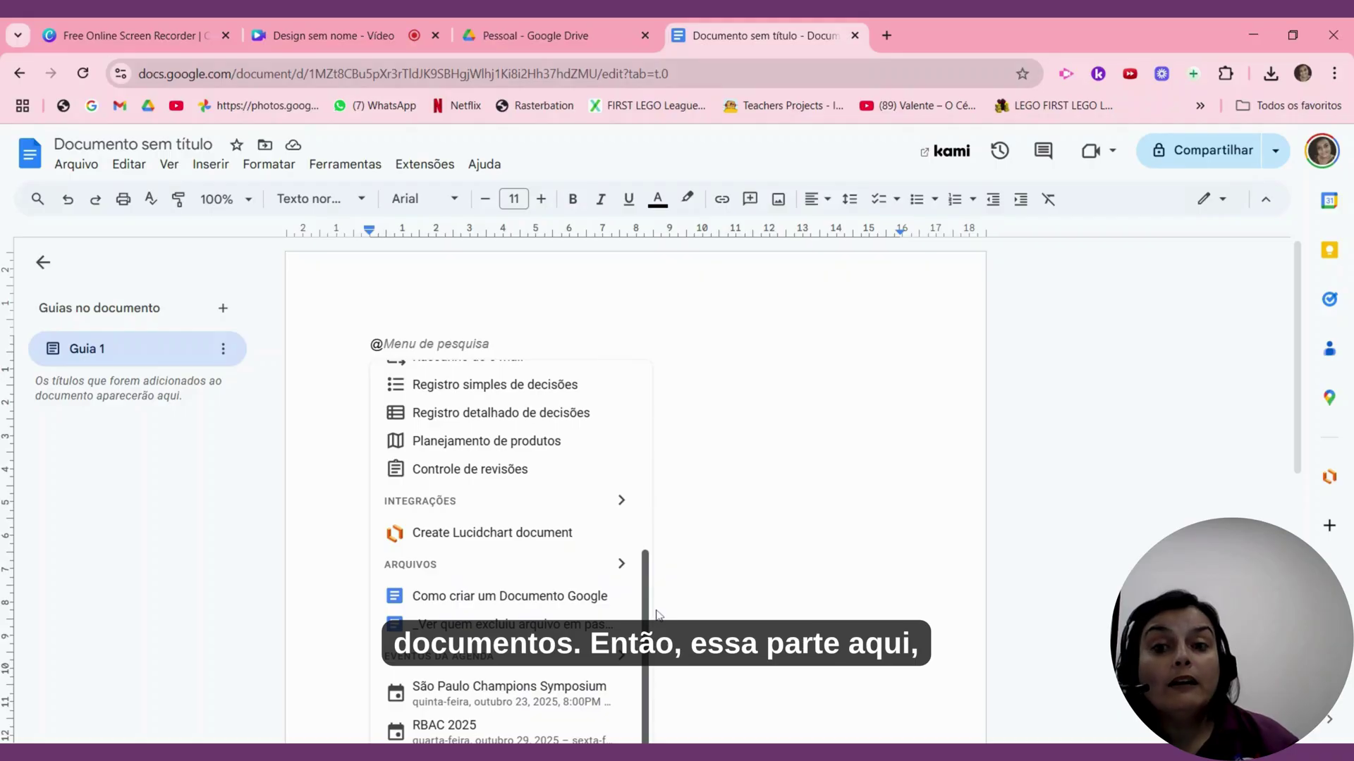
scroll(653, 453, up, 5)
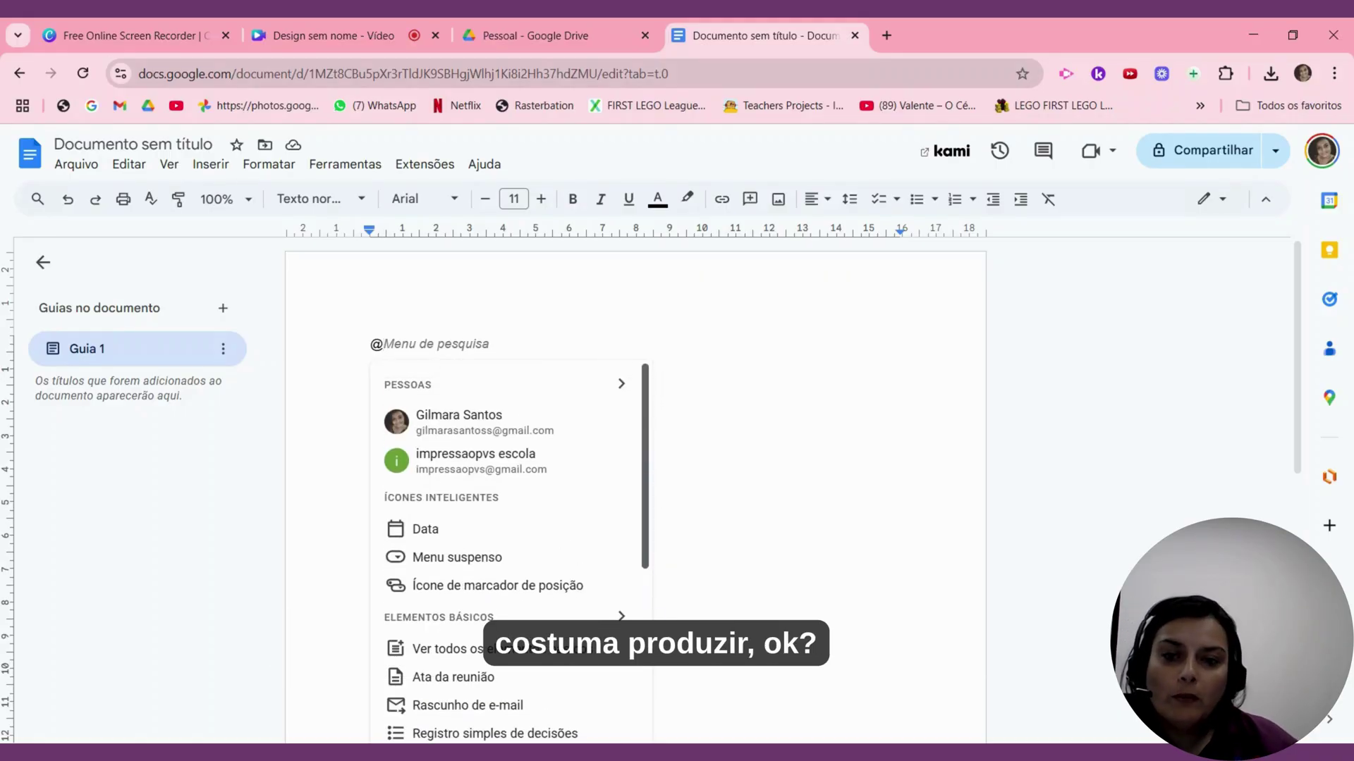
key(Escape)
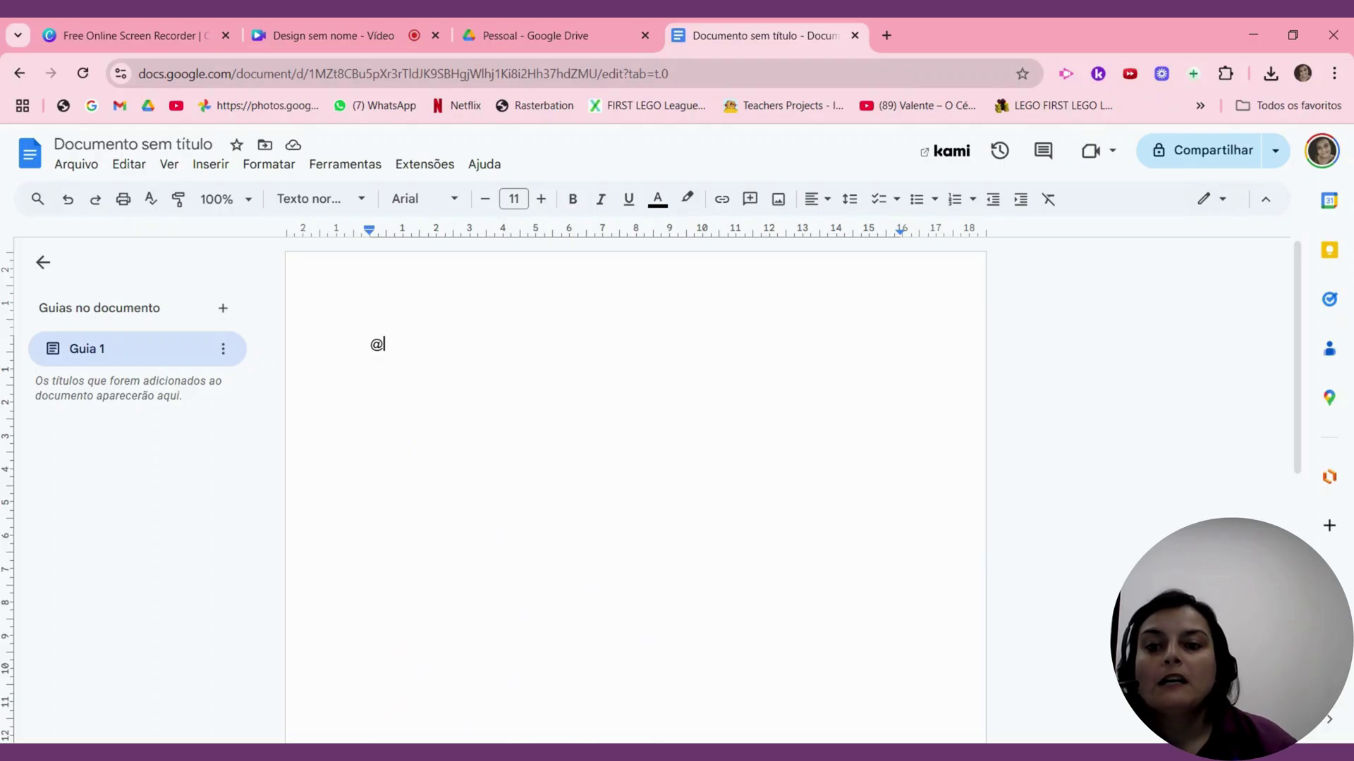
key(BackSpace)
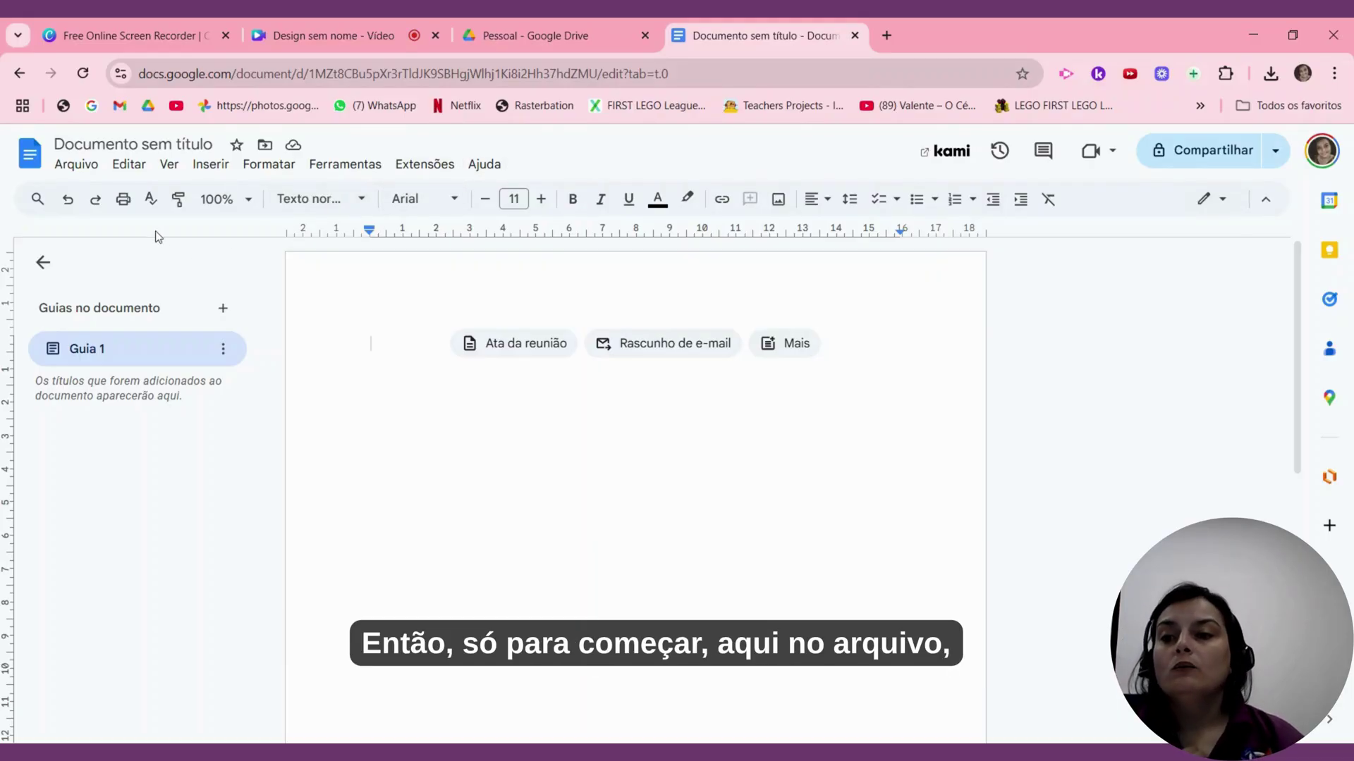
- Change the page setup so the whole document has a light red page colour
click(89, 167)
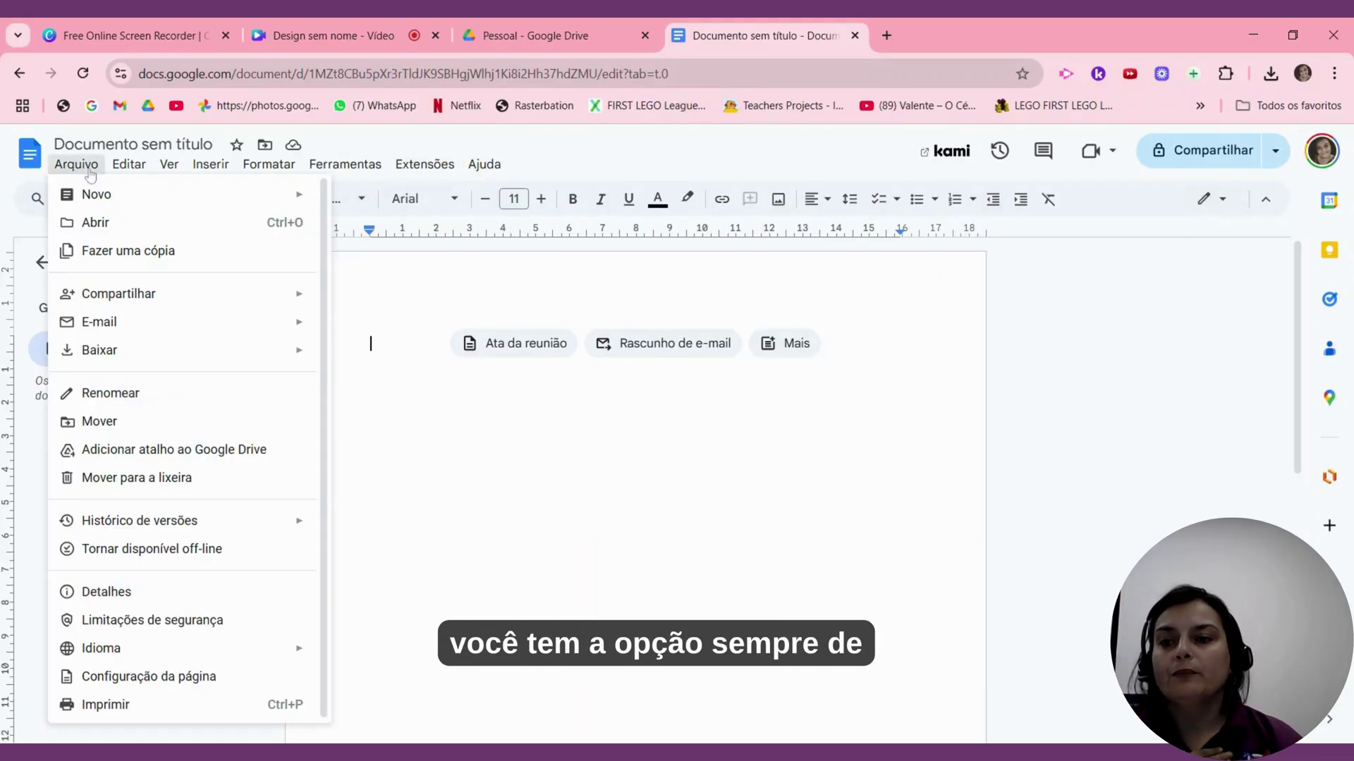
mouse_move(111, 197)
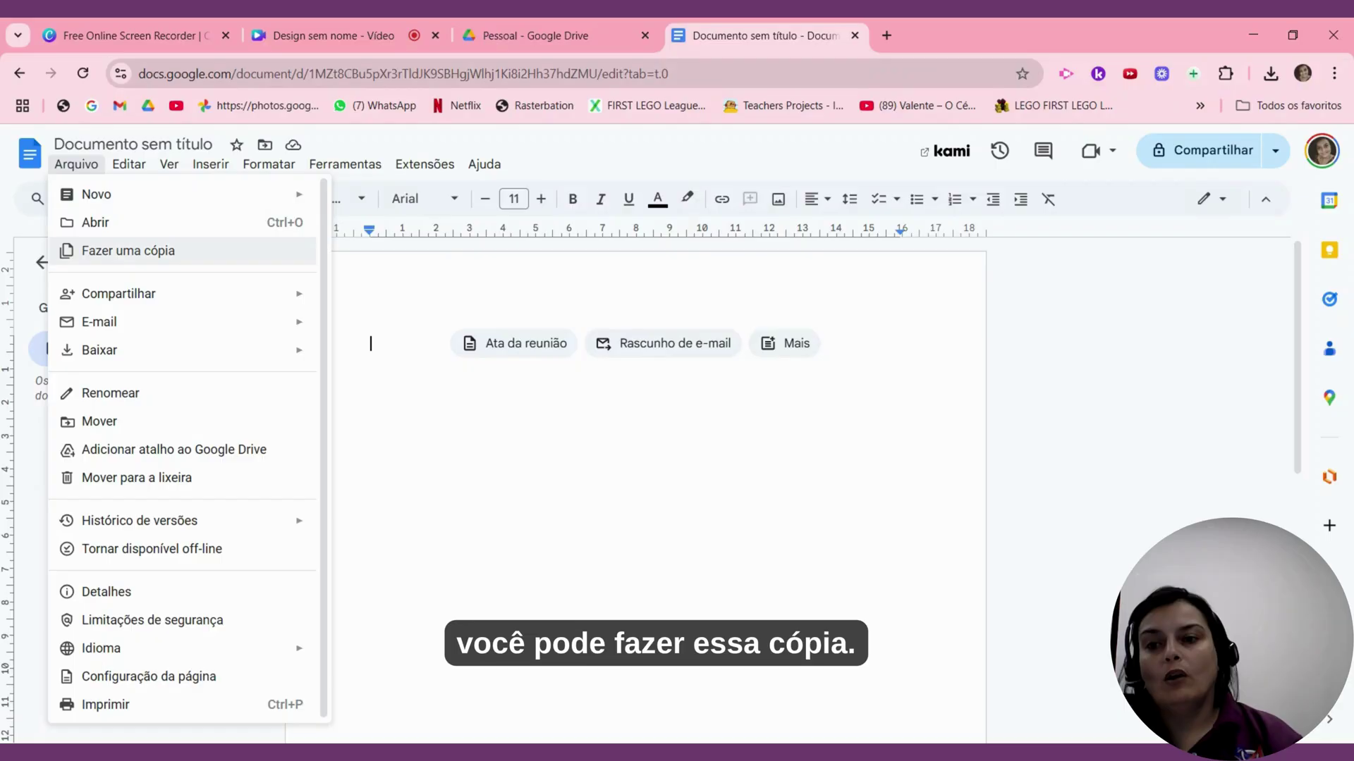
mouse_move(157, 296)
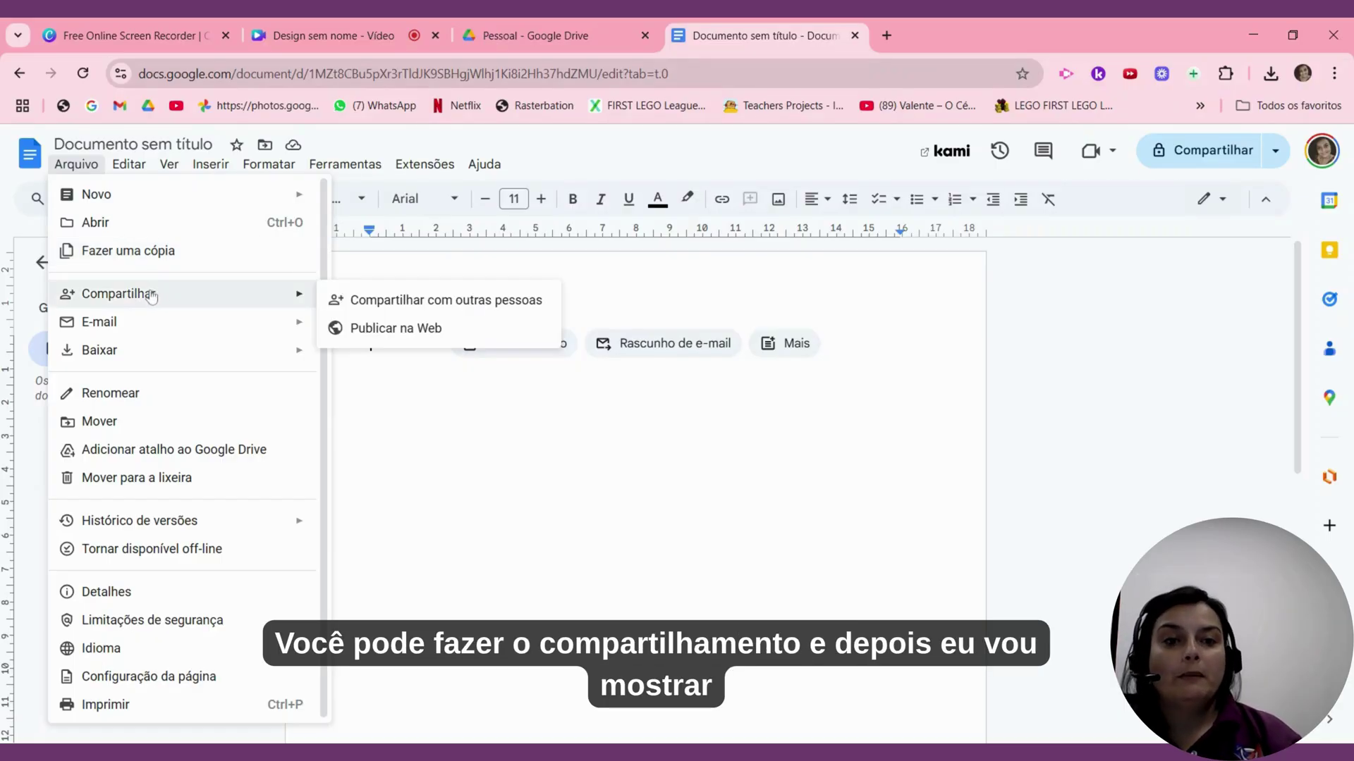
mouse_move(139, 324)
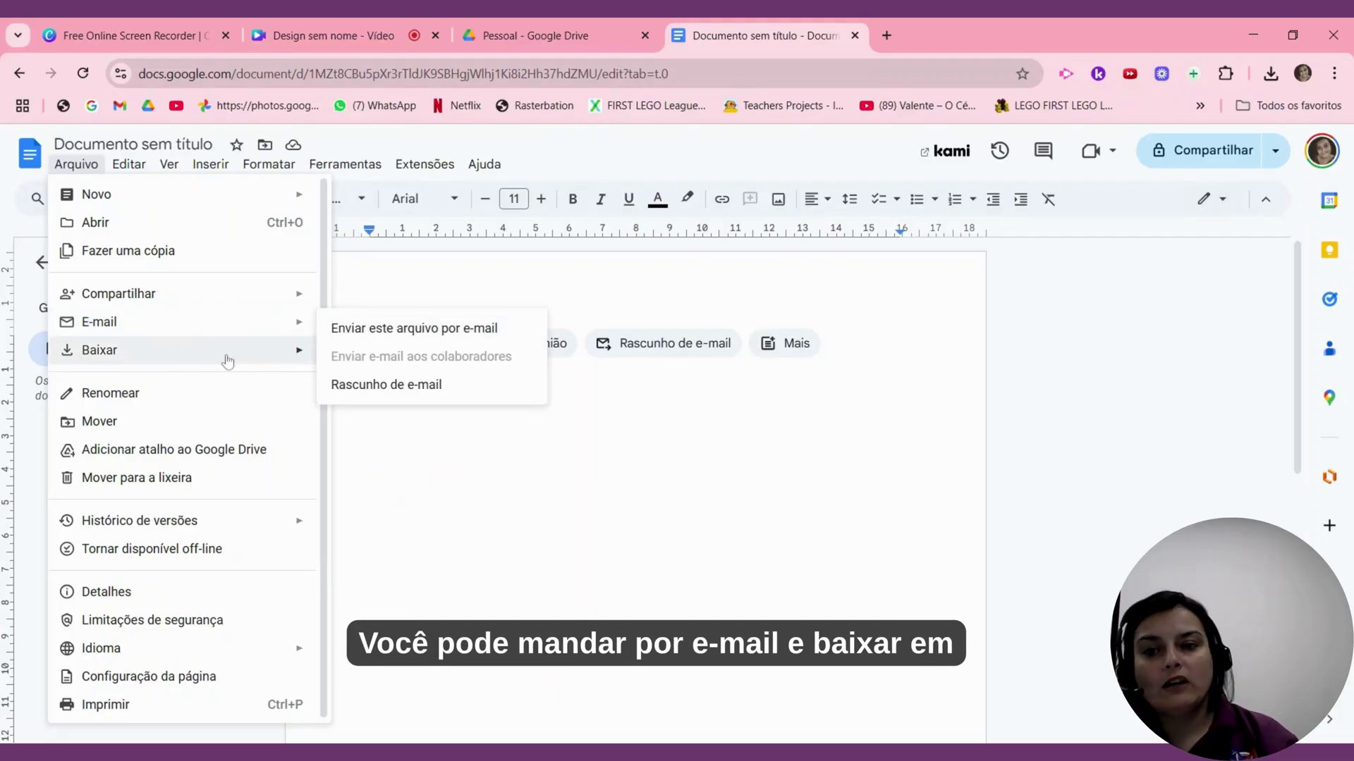
mouse_move(227, 359)
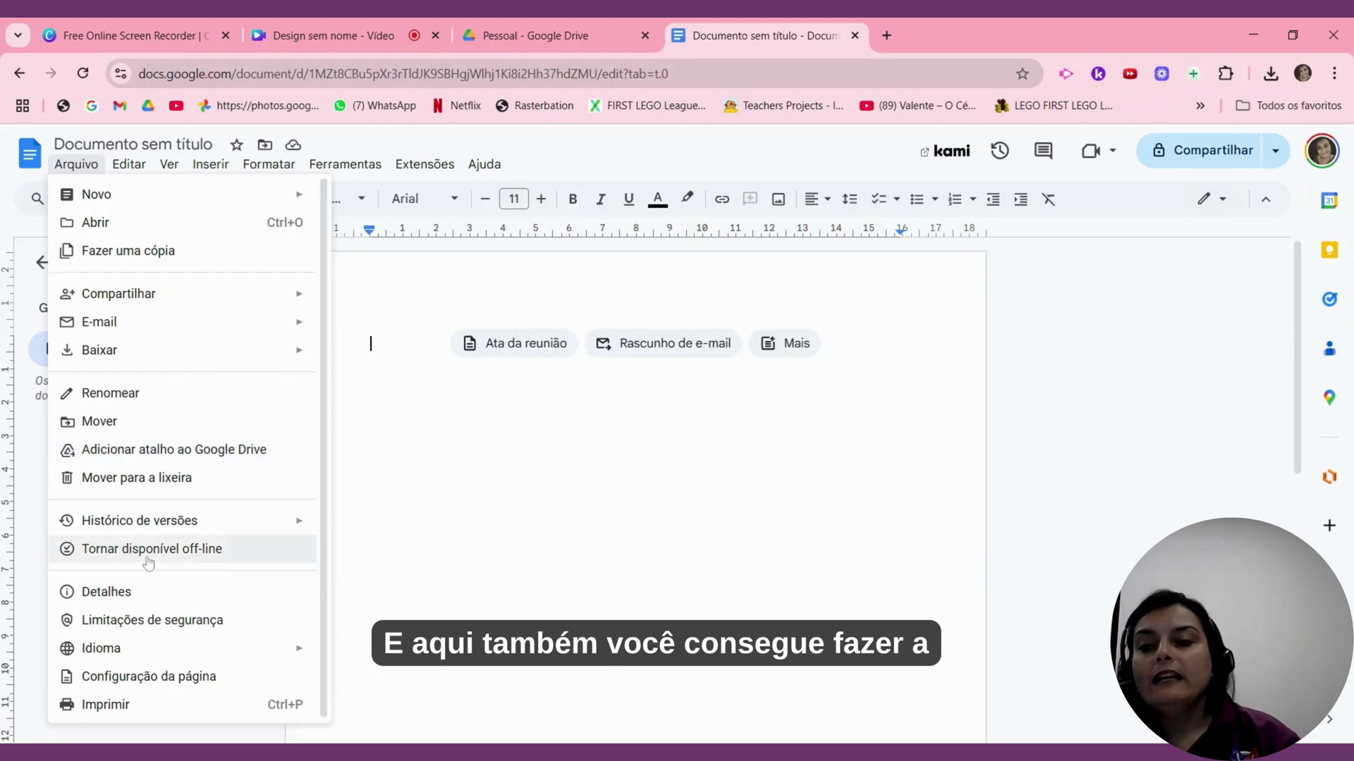
click(183, 678)
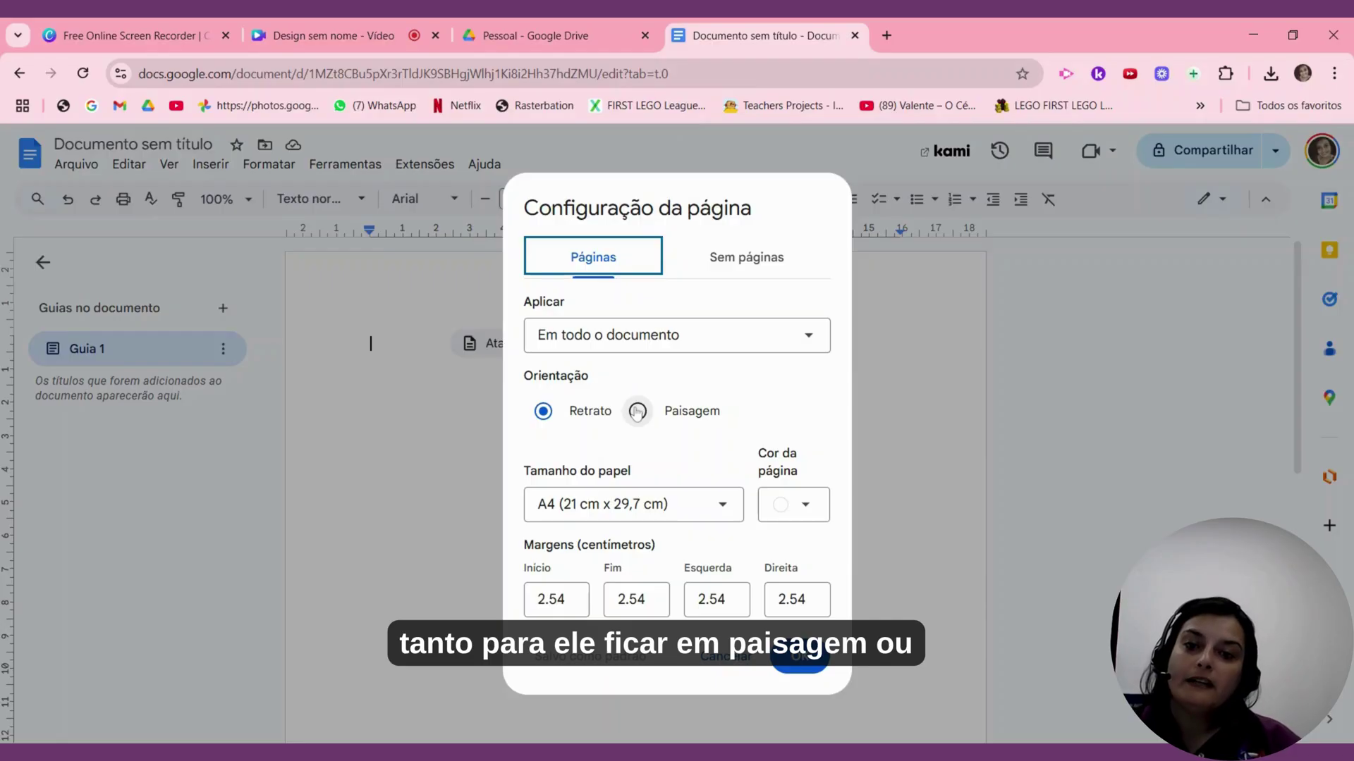
click(783, 505)
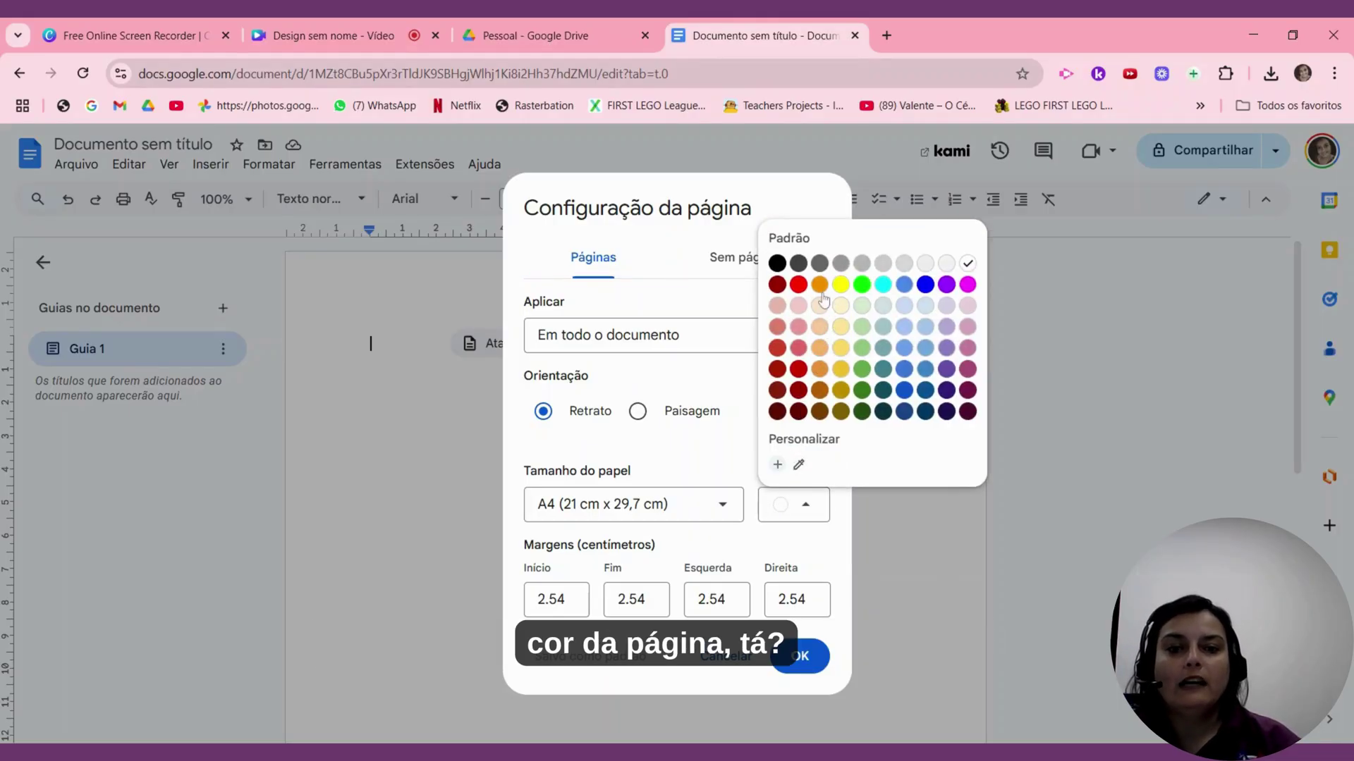
click(799, 327)
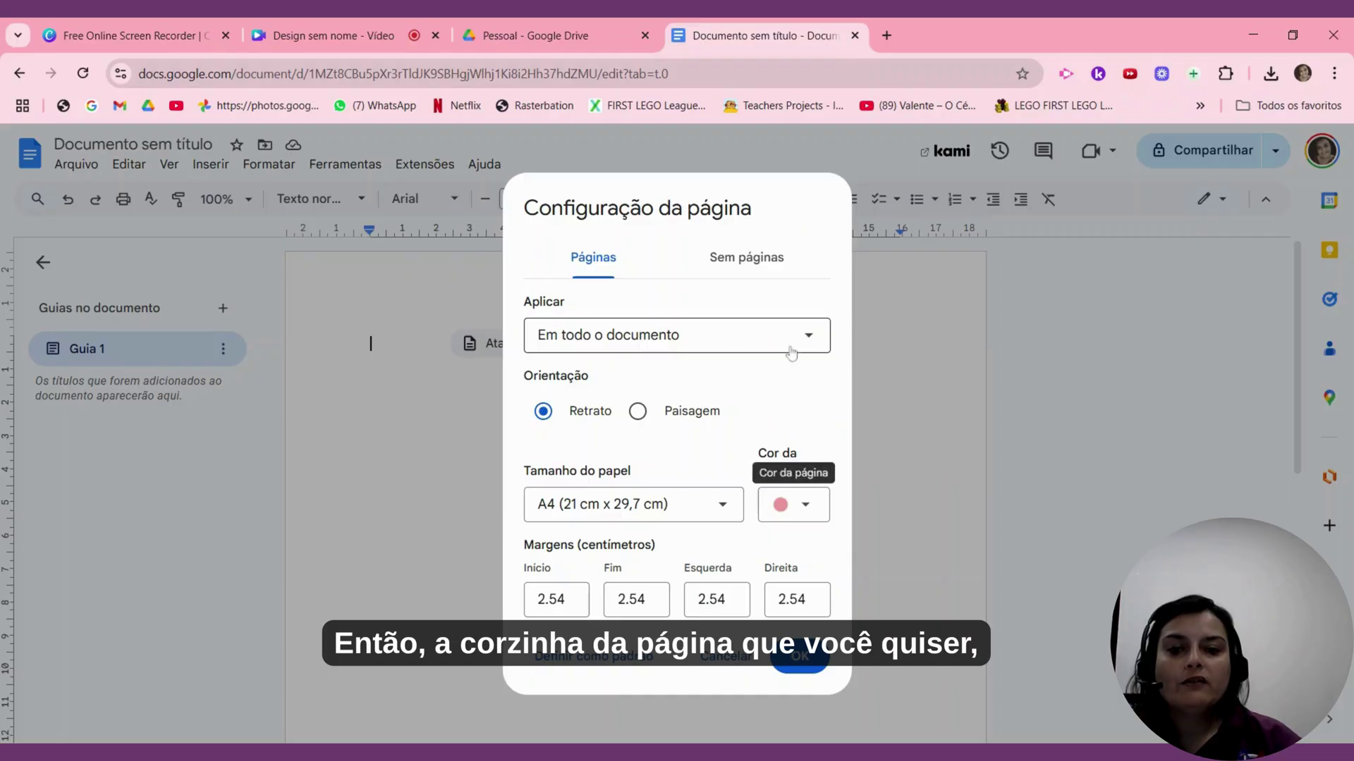
click(800, 658)
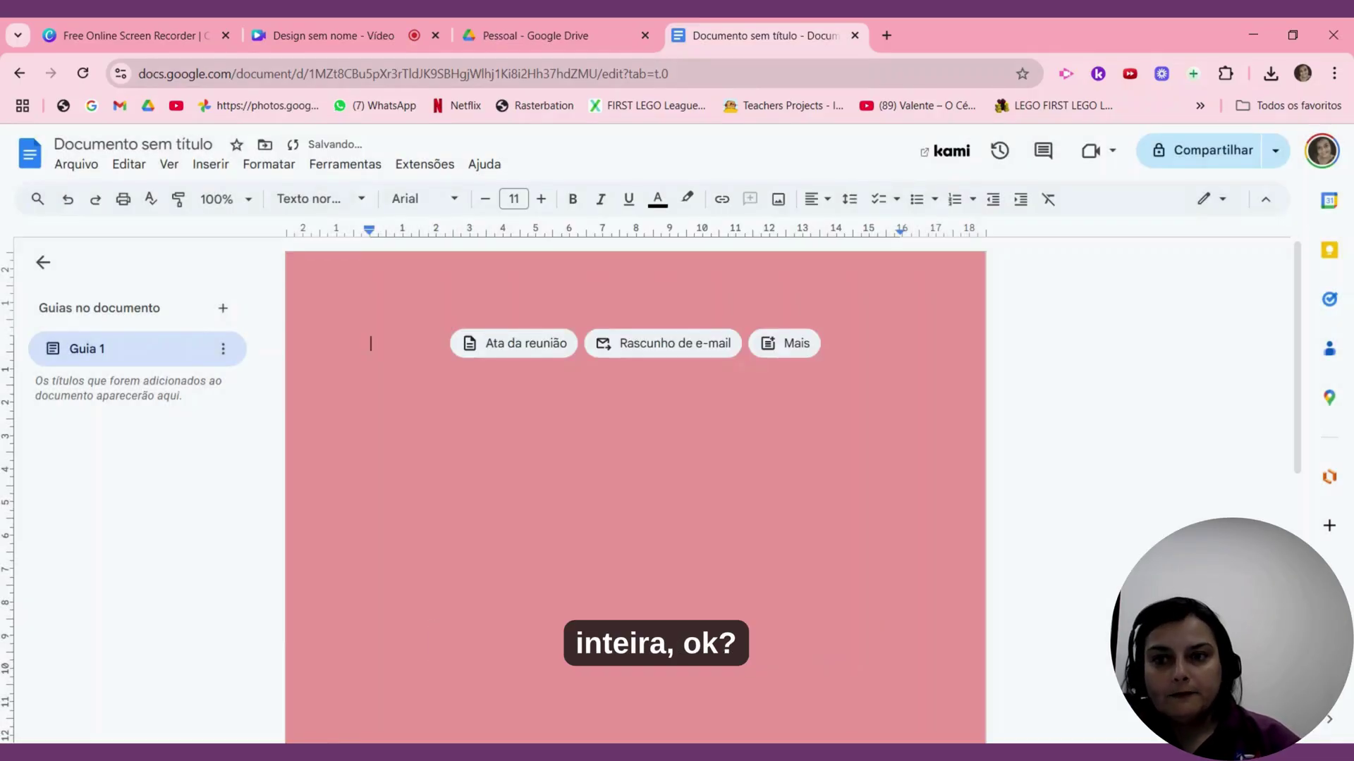
- Search the web for images of "casa" and insert the first result, the half-timbered house photo, into the document
click(134, 168)
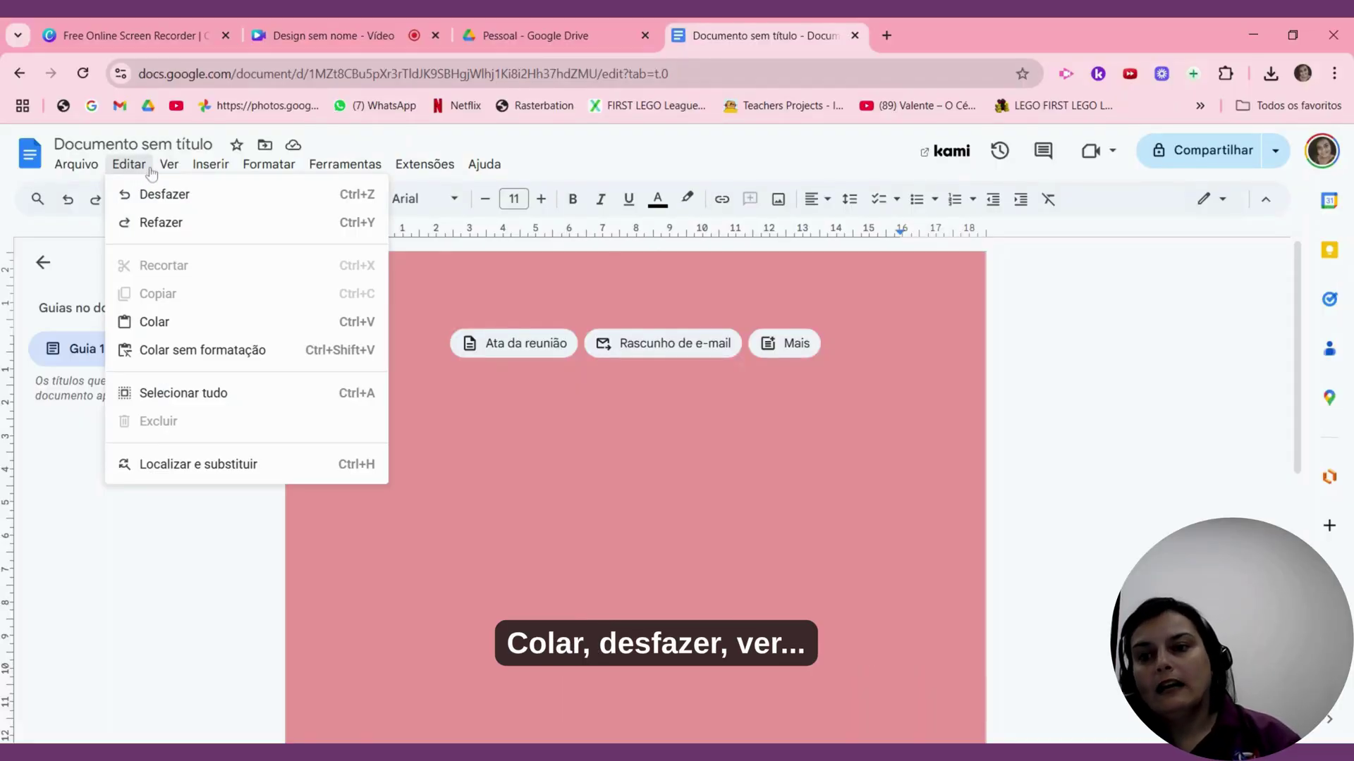
mouse_move(176, 169)
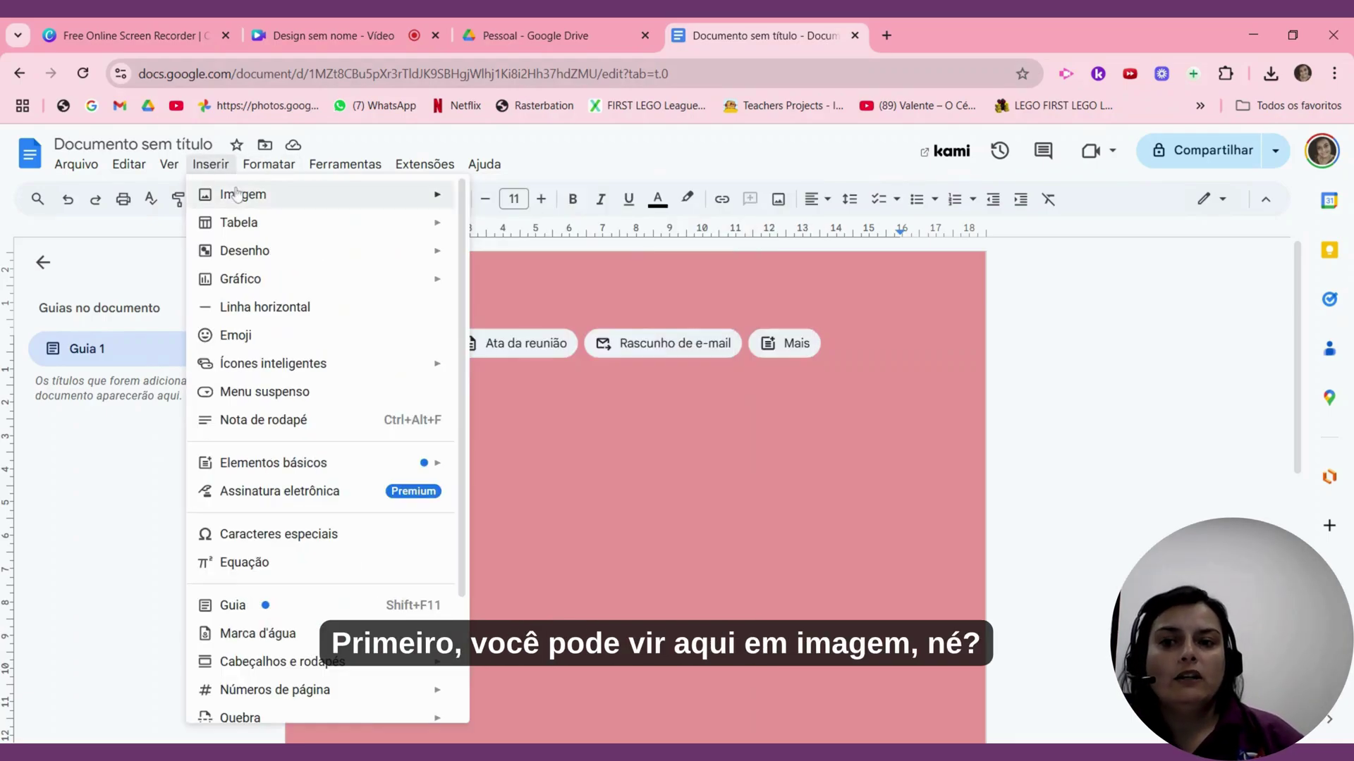
mouse_move(241, 196)
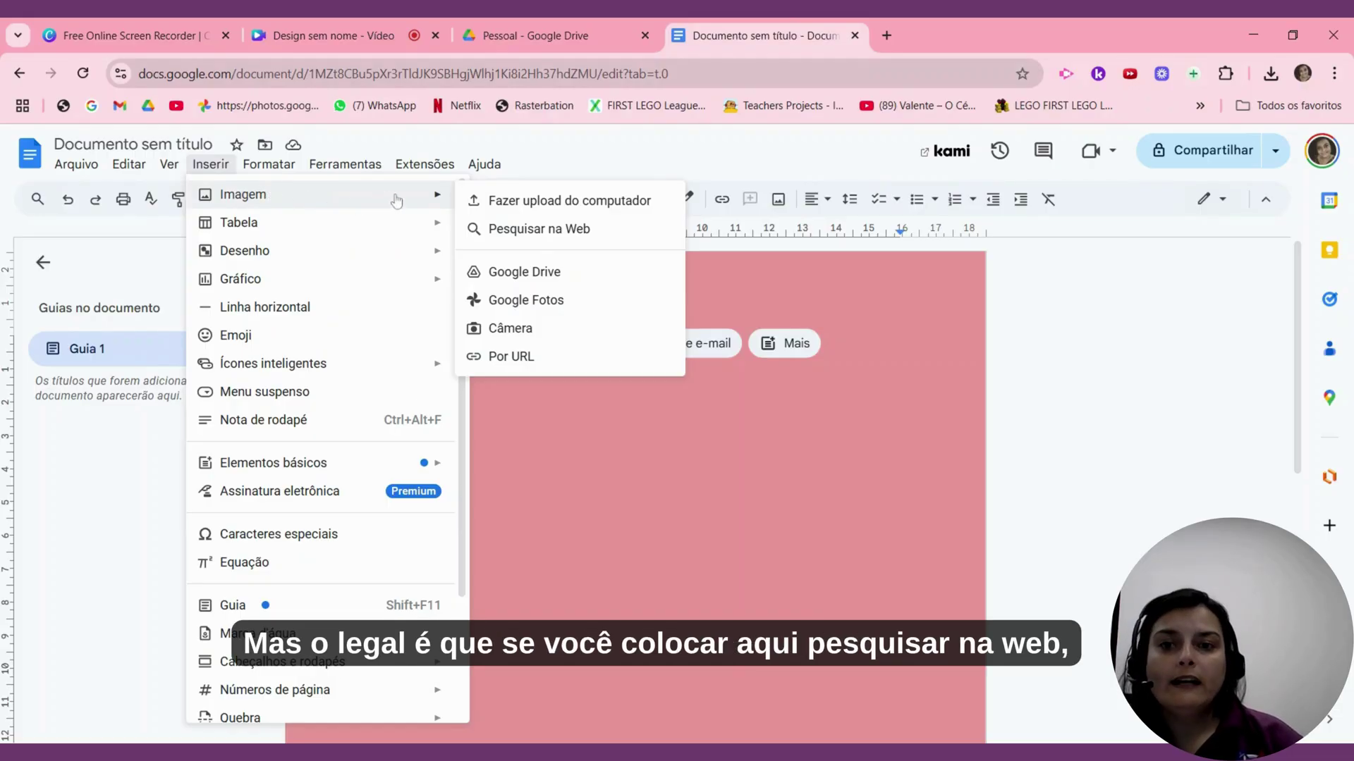
click(530, 230)
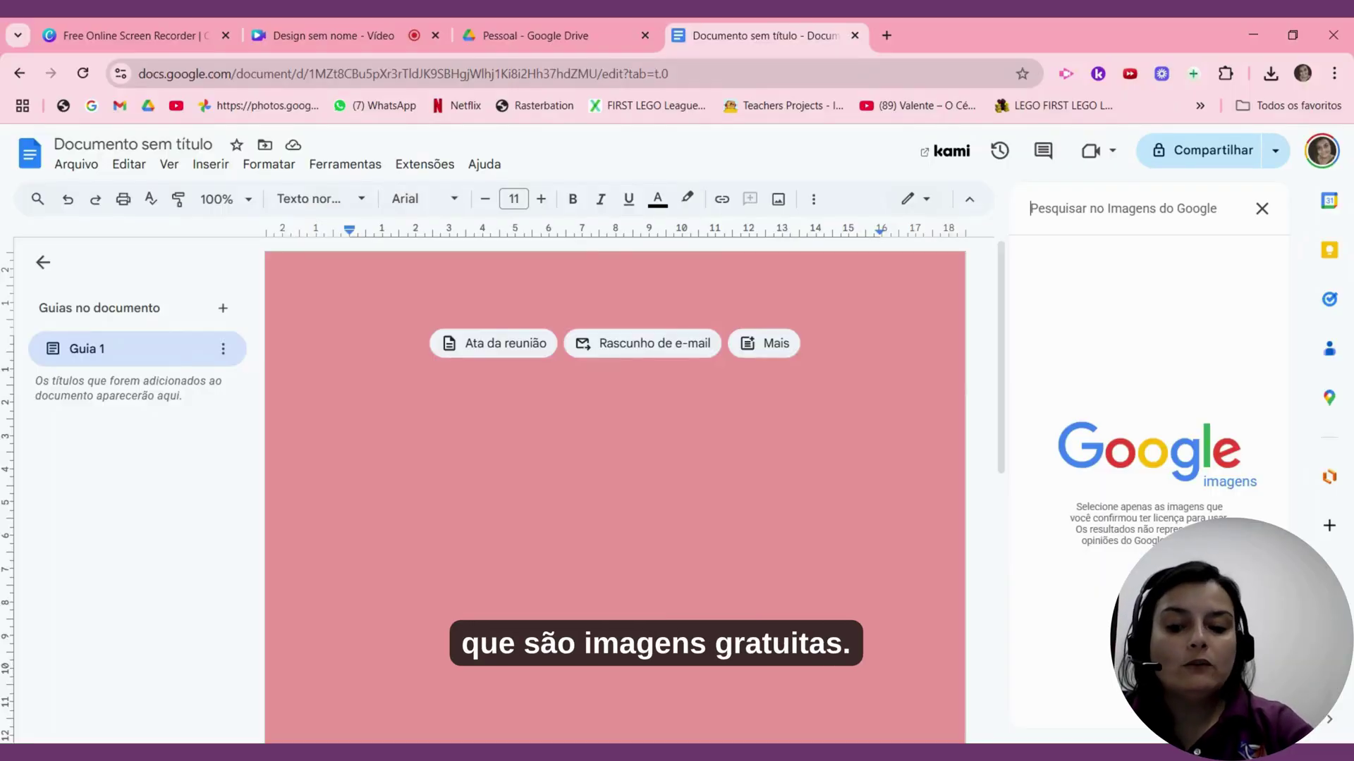
text(c)
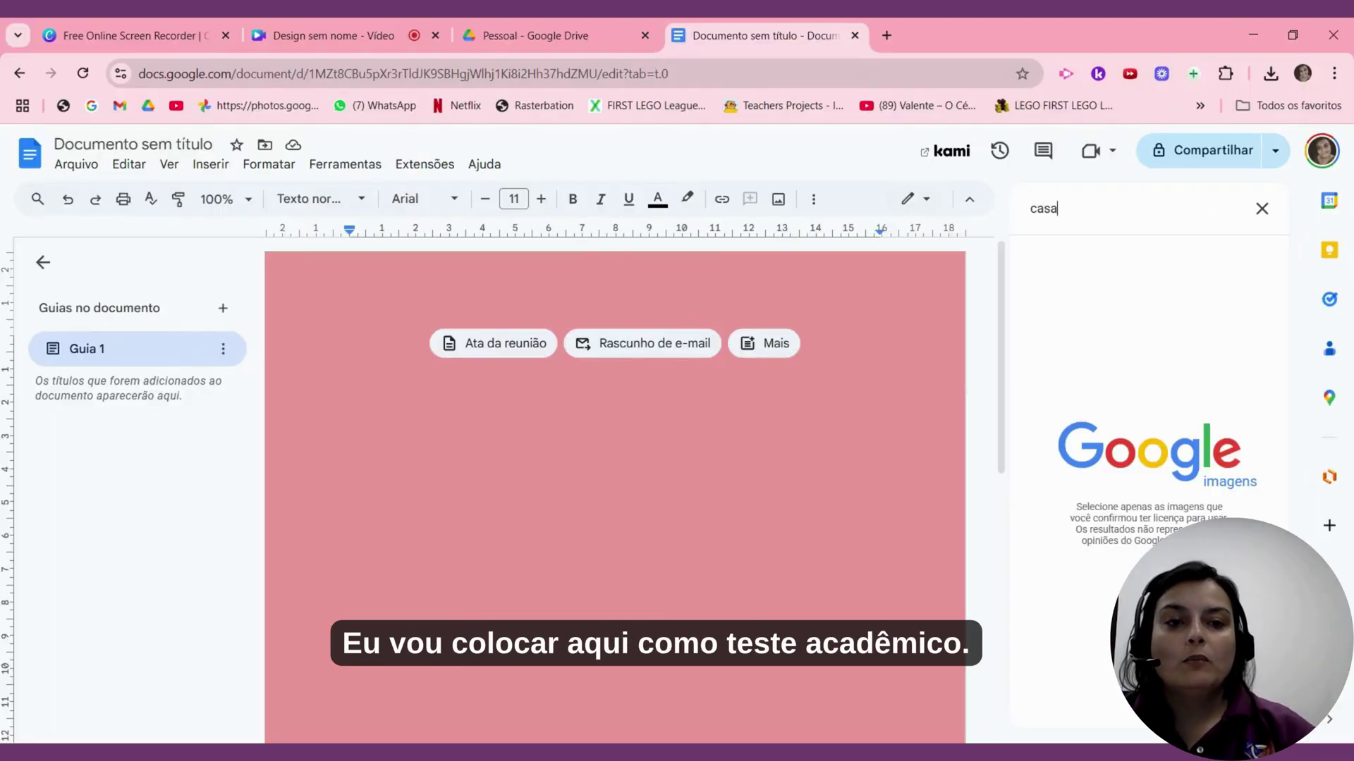
text(asa)
key(Return)
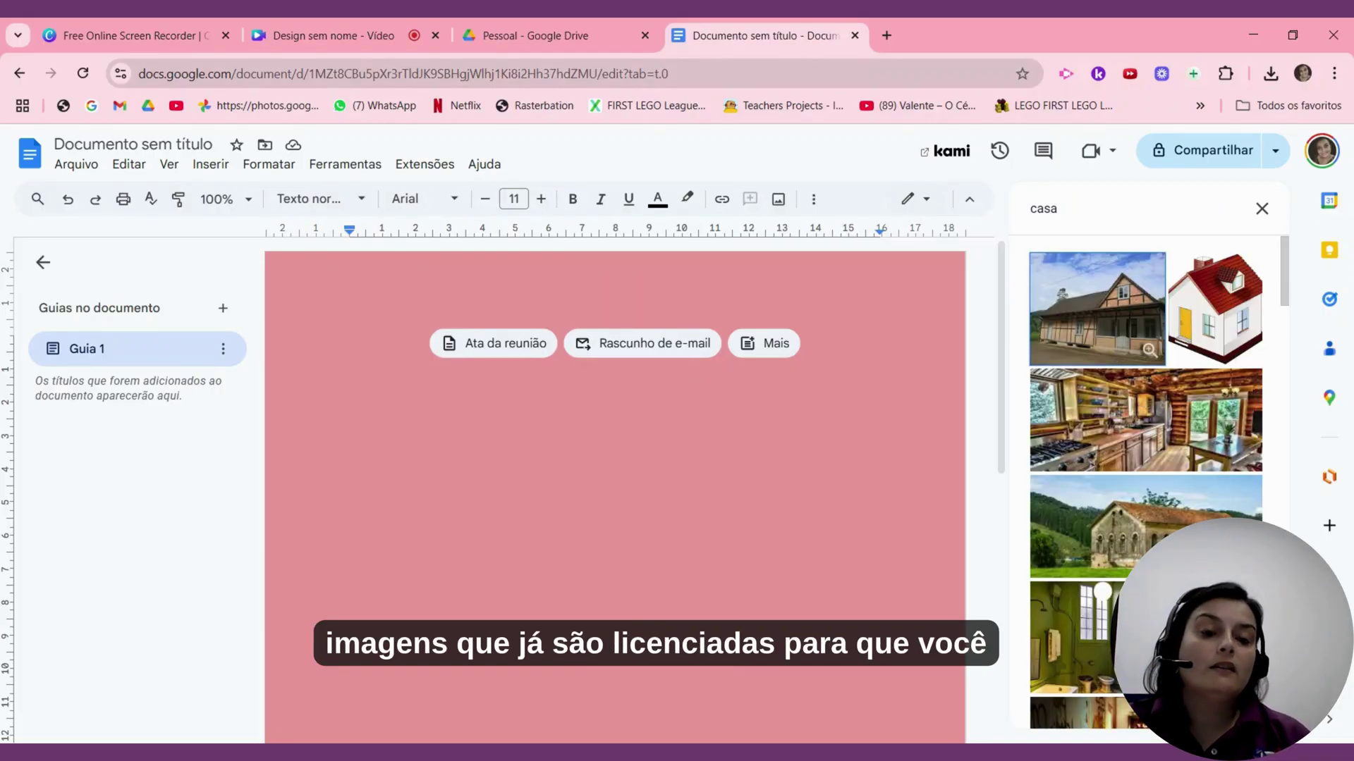
click(1116, 341)
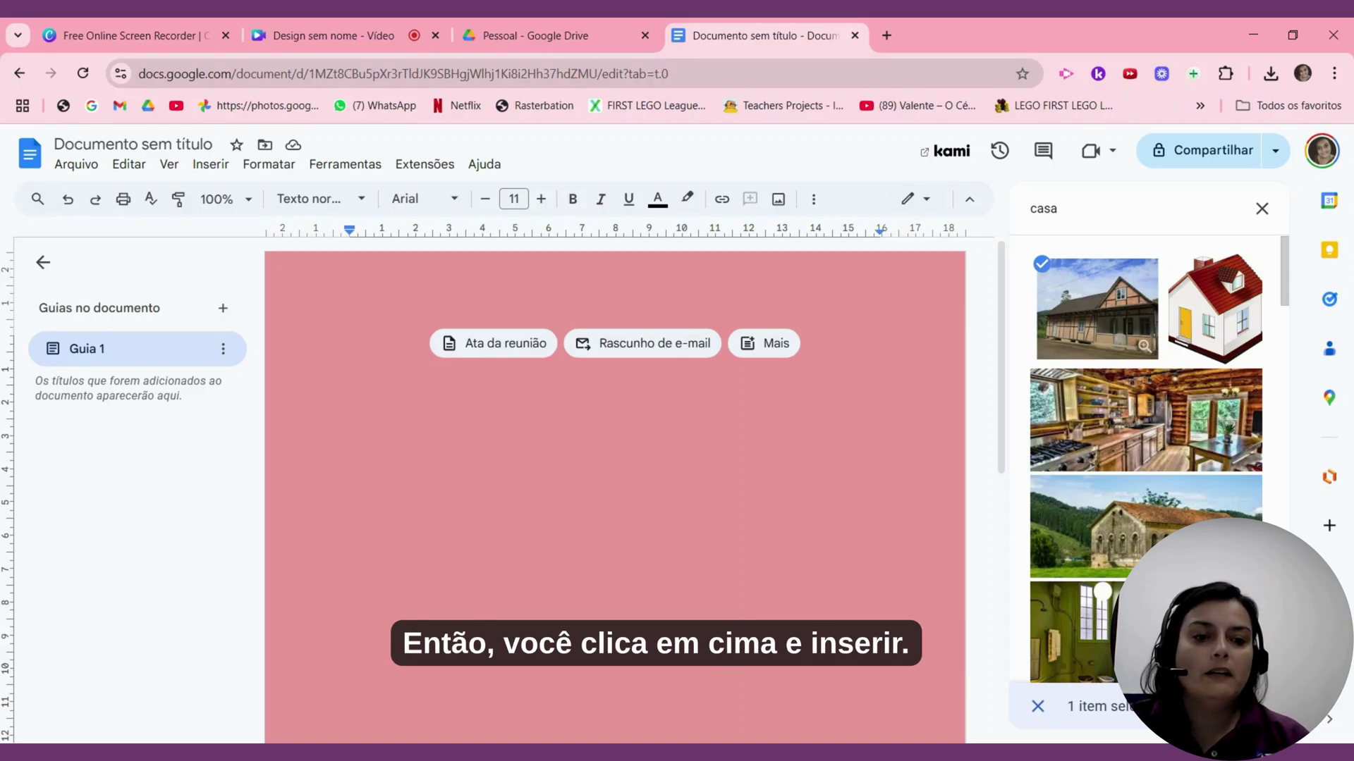
click(1245, 707)
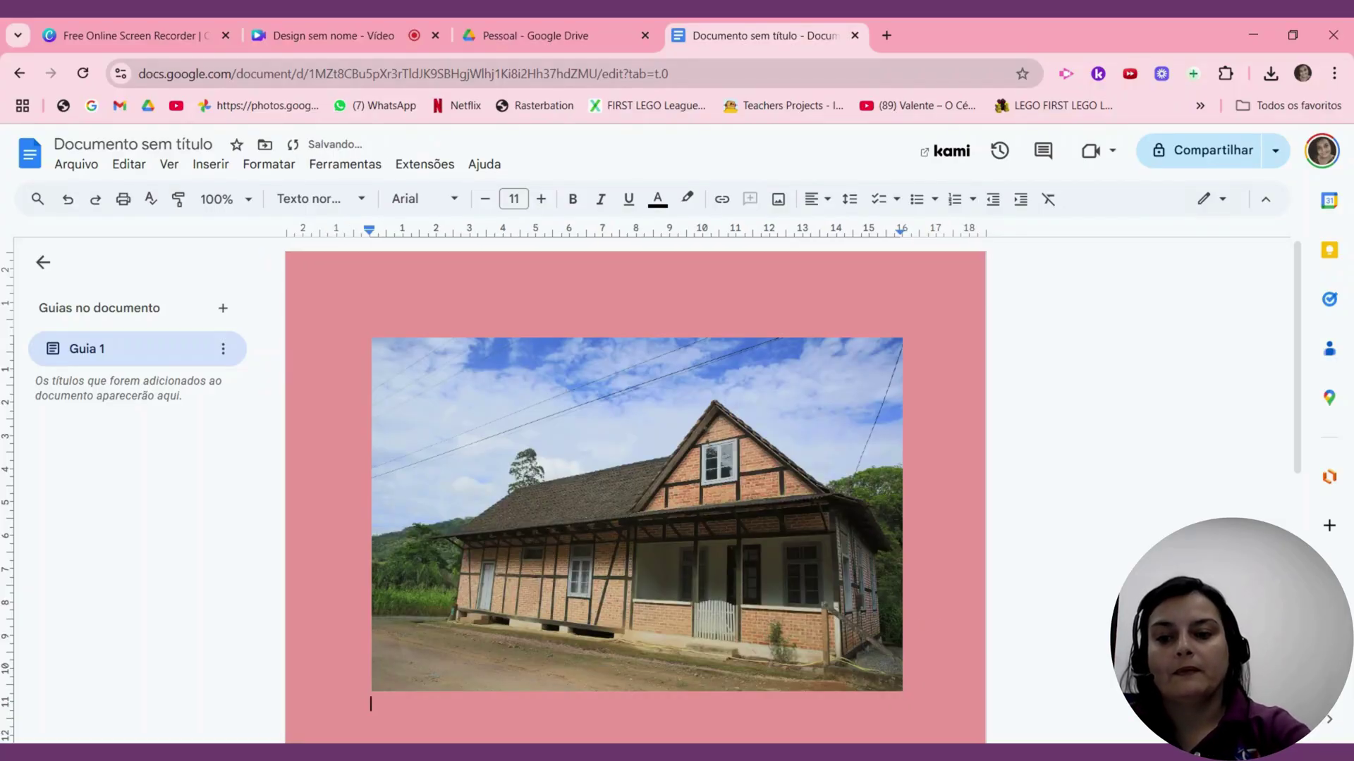
- Create a new drawing containing a rectangle about 7 cm wide and 5 cm high, and save it into the document below the photo
click(208, 165)
mouse_move(242, 224)
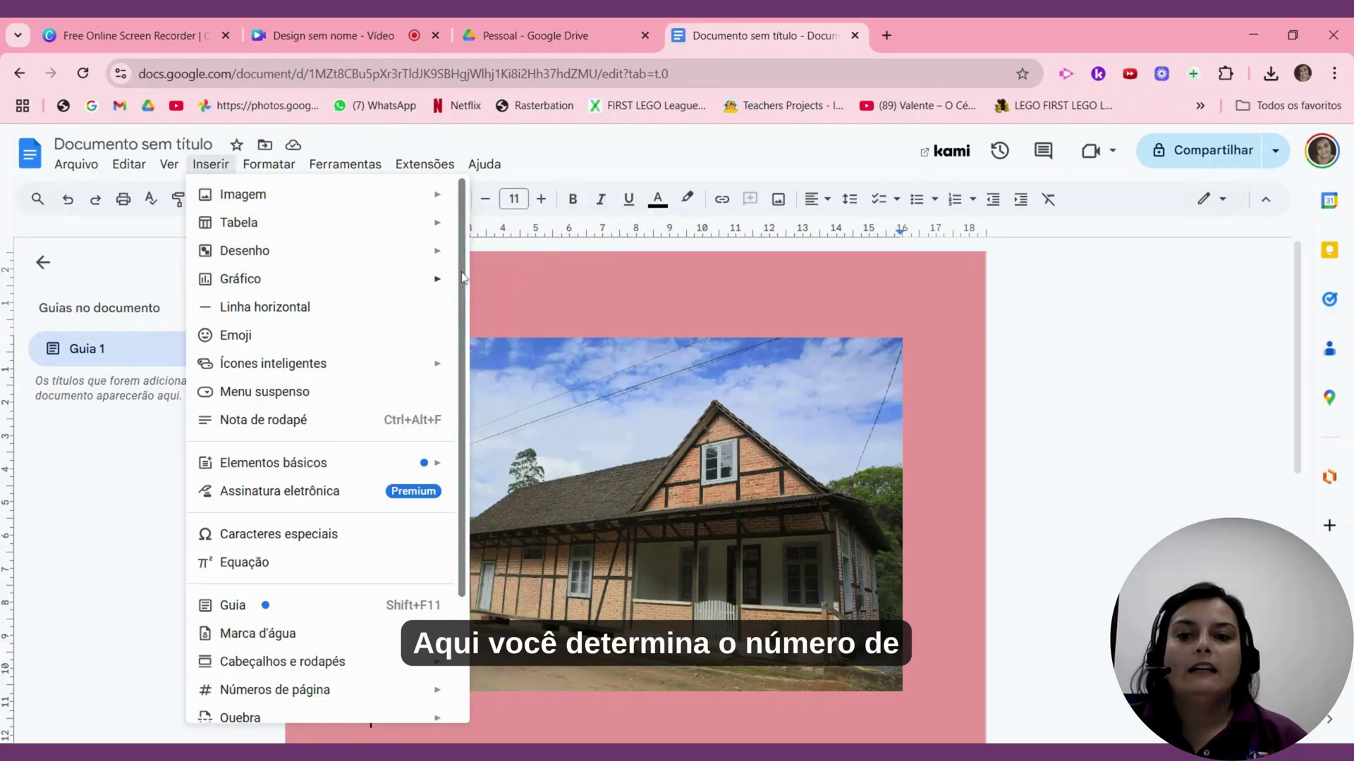
mouse_move(442, 223)
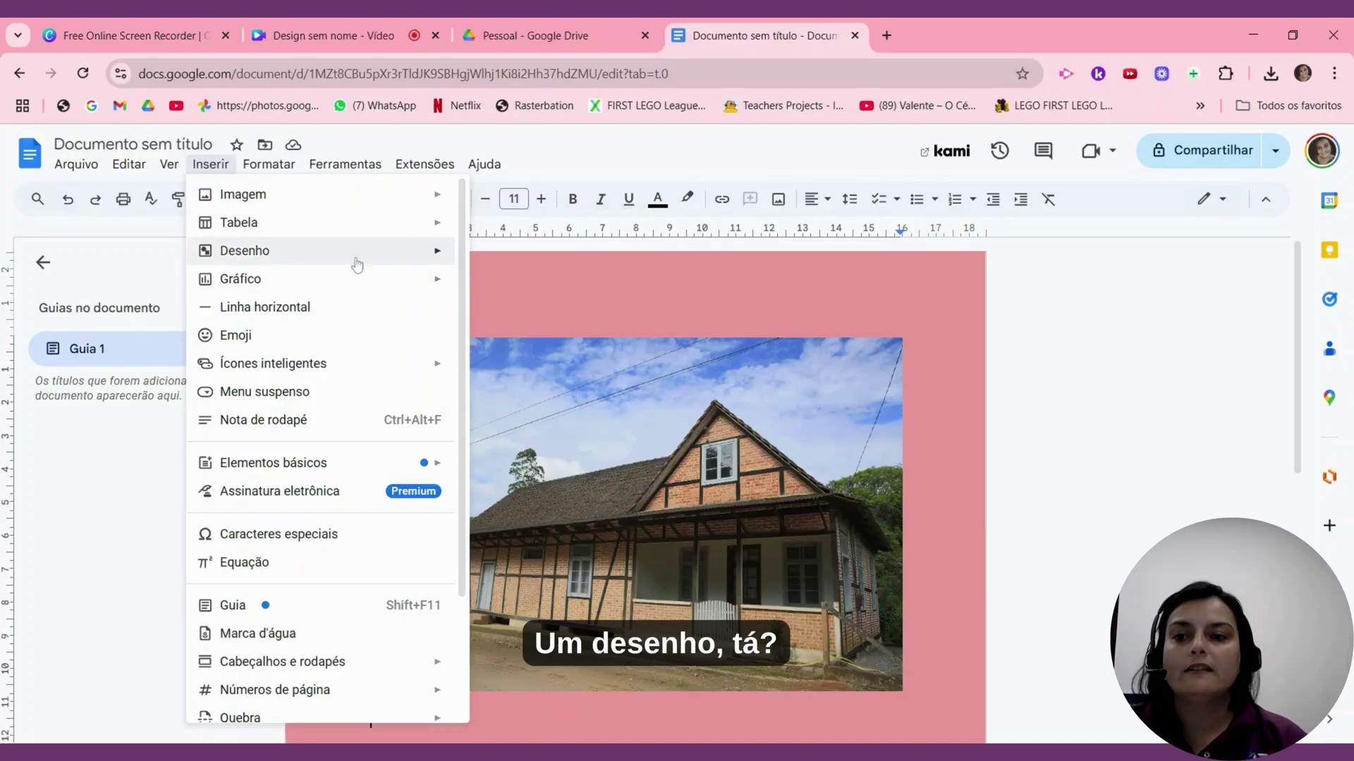
mouse_move(357, 265)
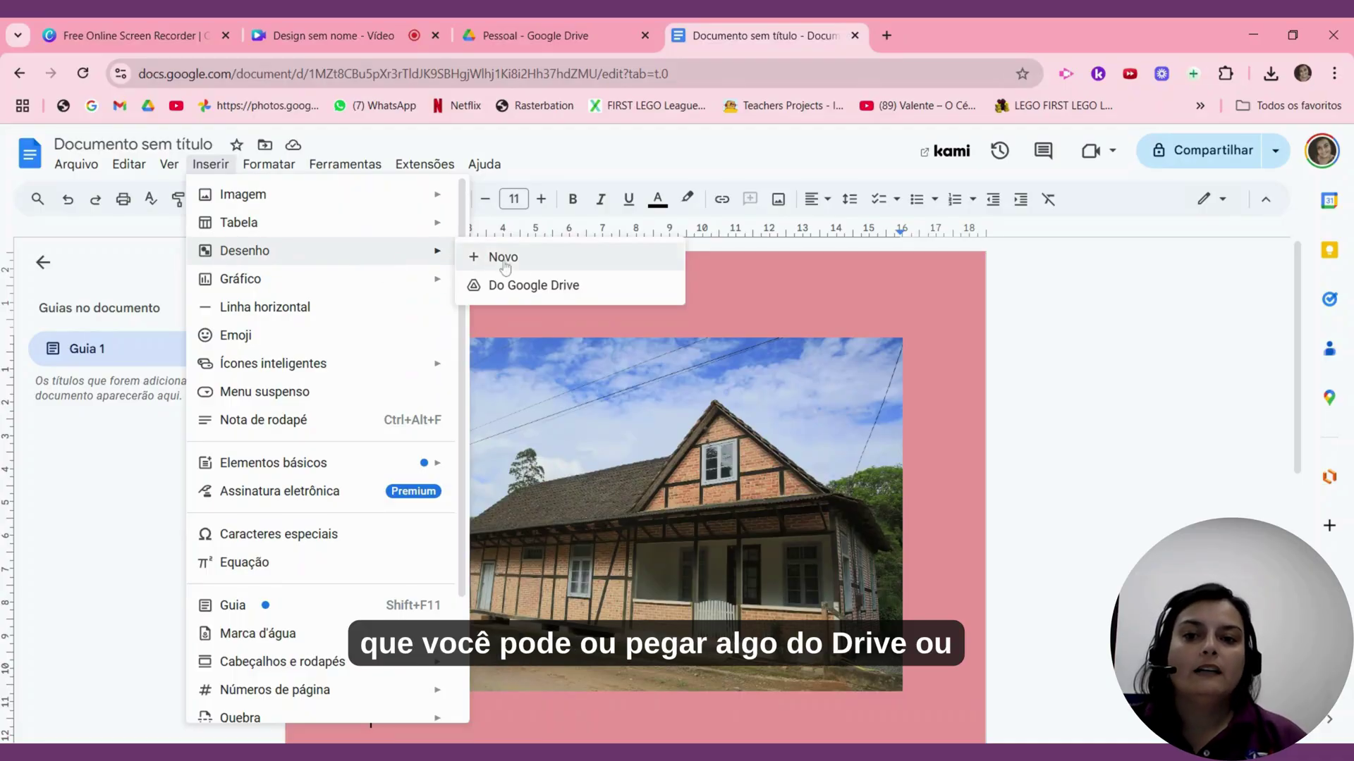
click(556, 269)
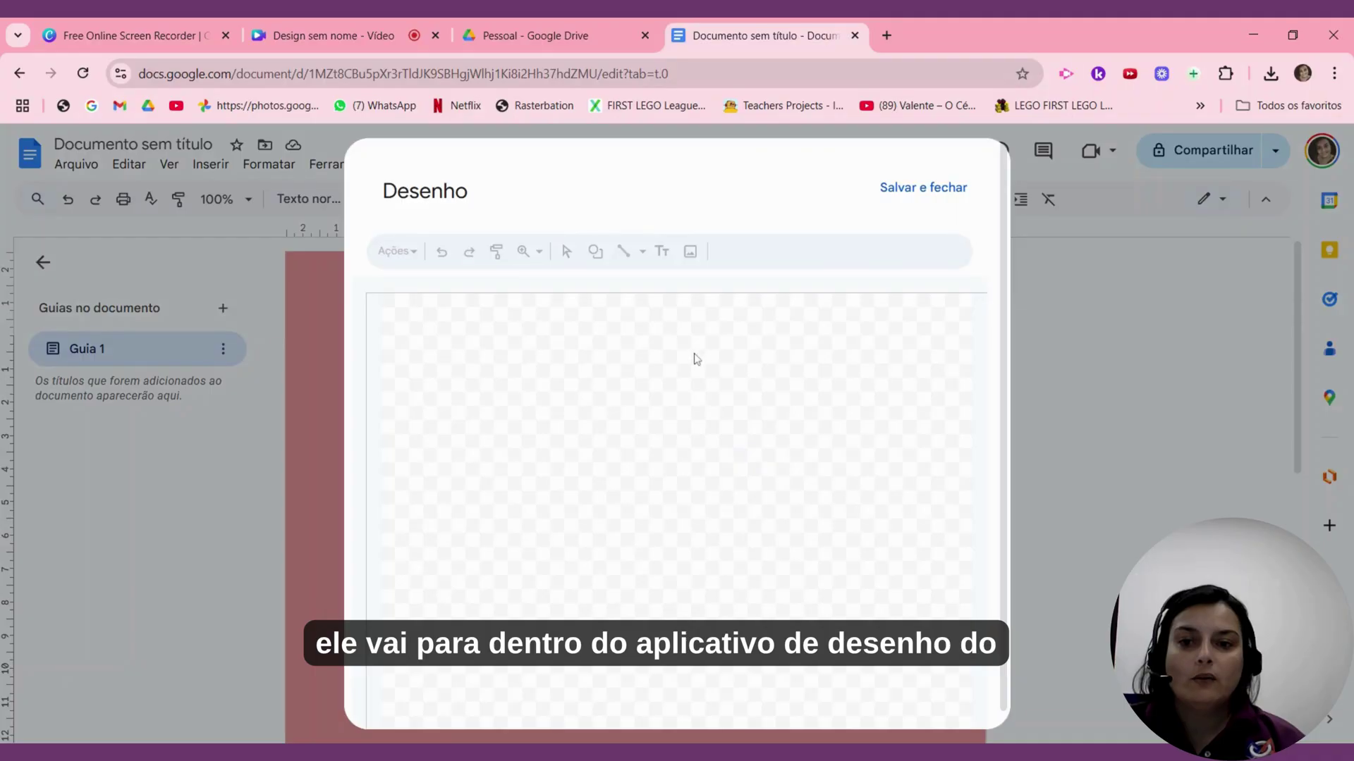
click(602, 257)
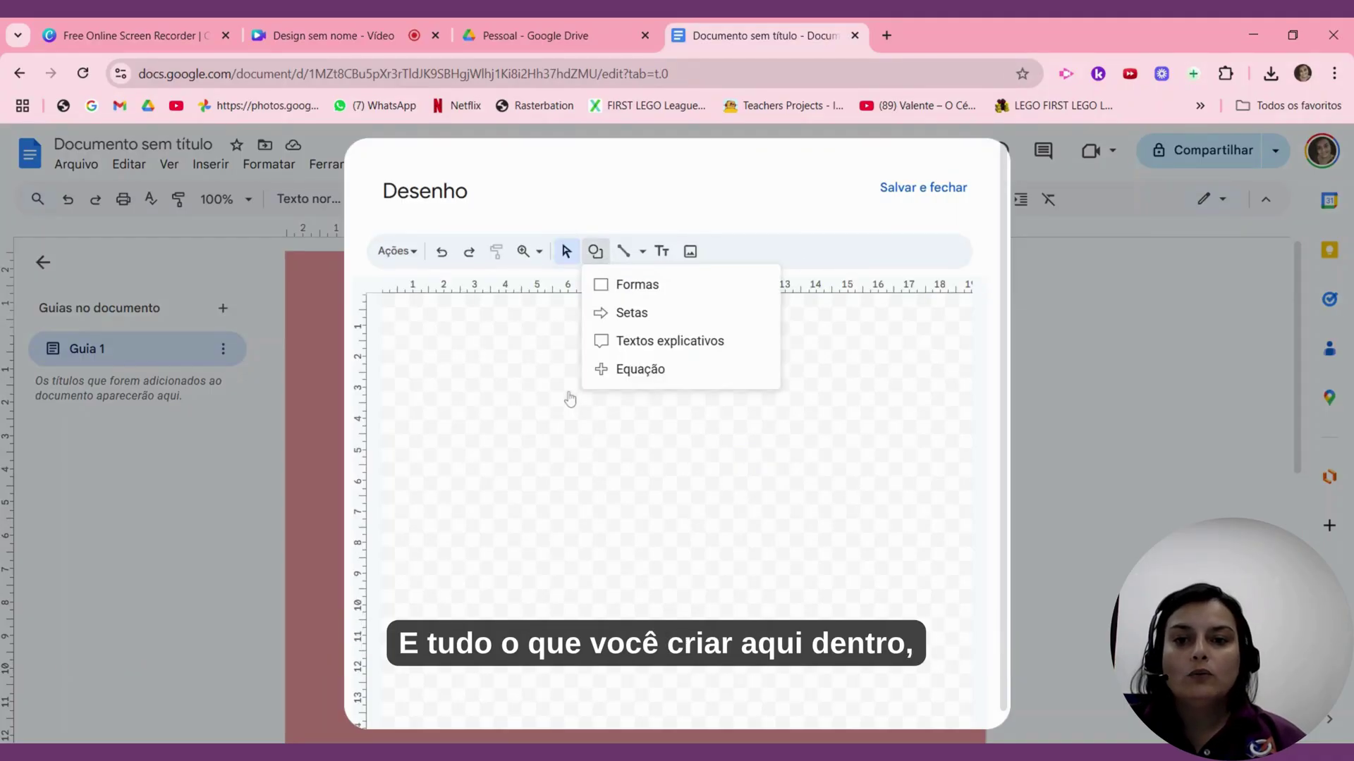
click(643, 542)
drag(518, 352, 728, 559)
click(595, 254)
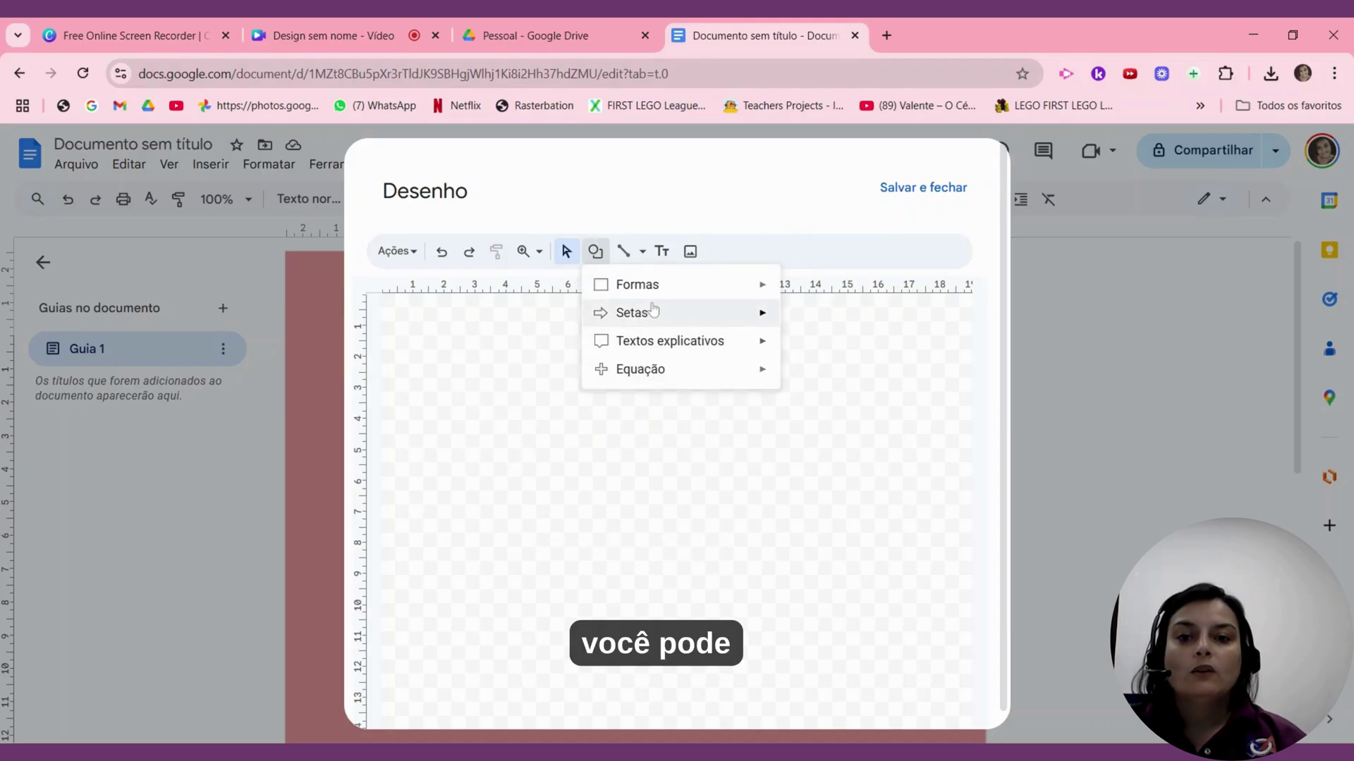
click(758, 291)
drag(585, 373, 804, 539)
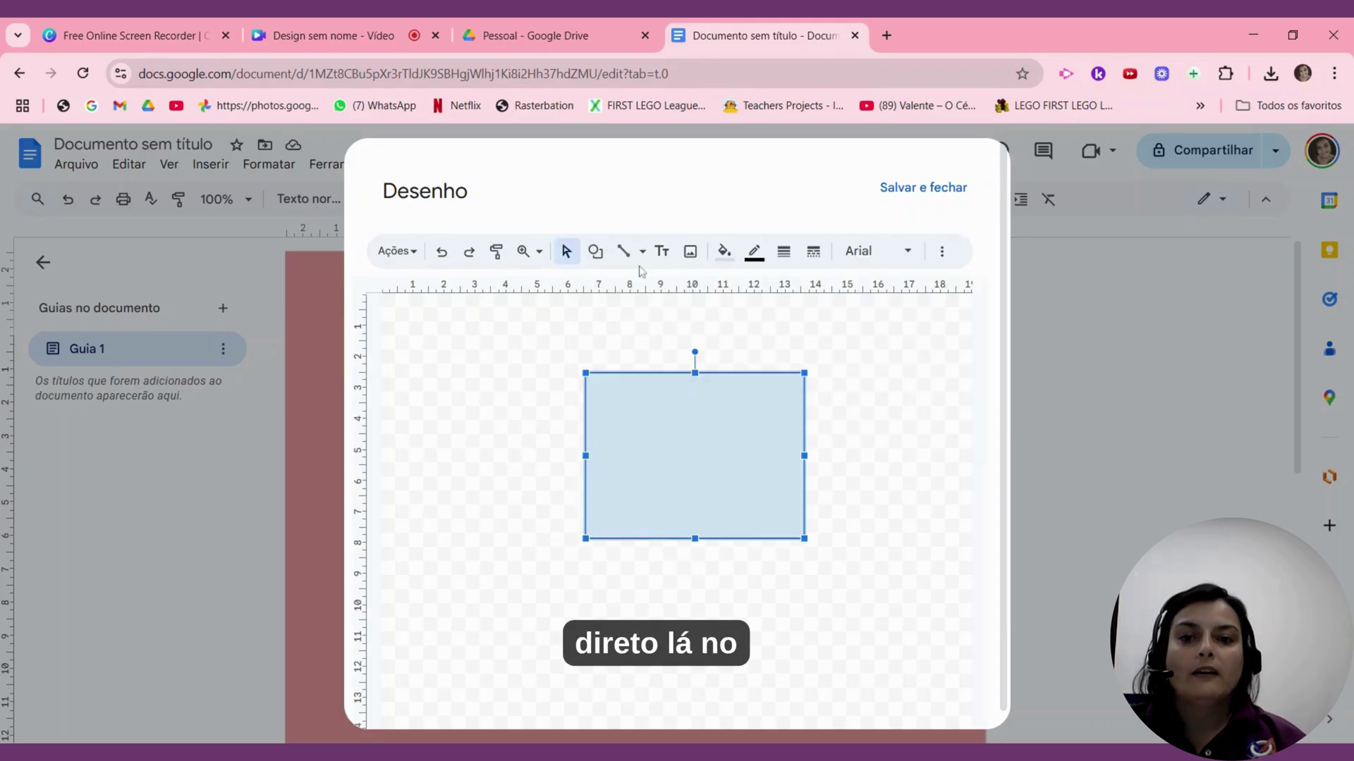
click(917, 187)
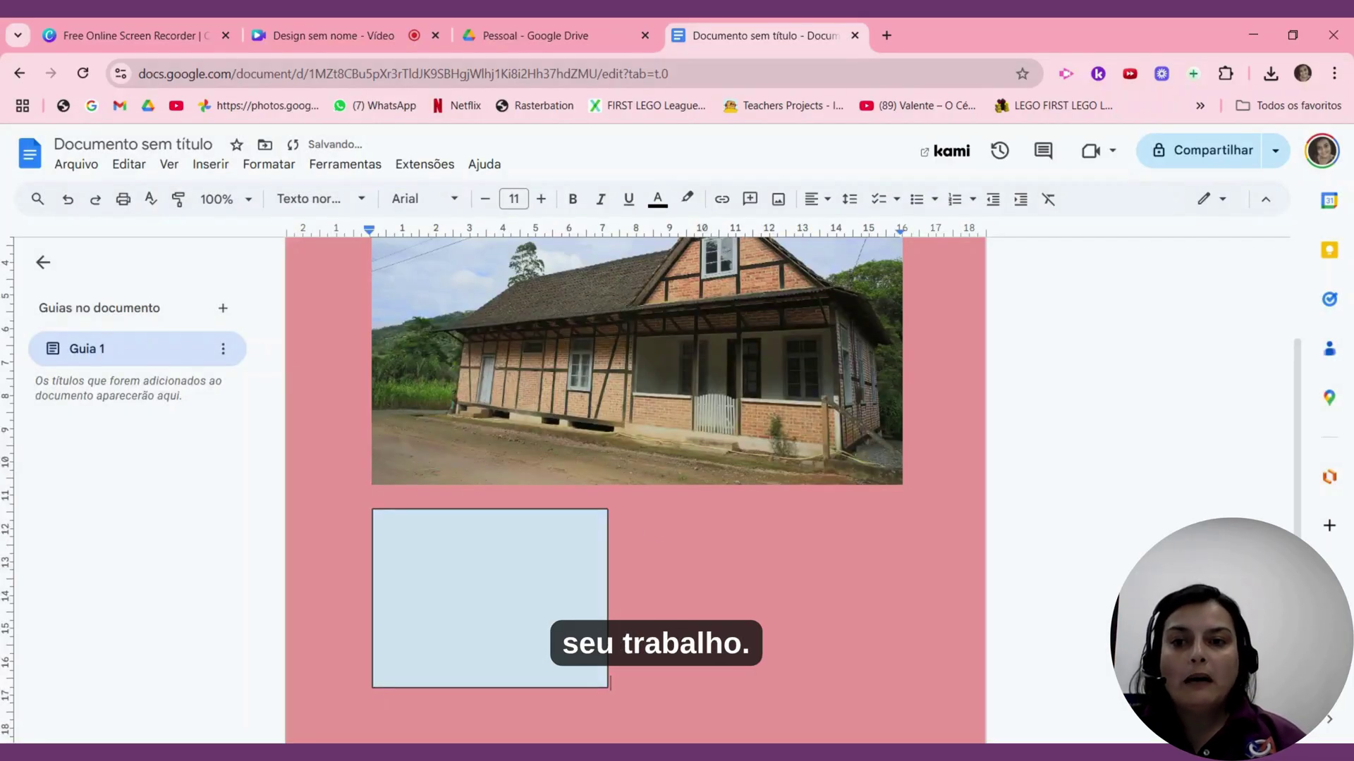
- Look at the available chart types and insert a horizontal line below the rectangle drawing
click(210, 164)
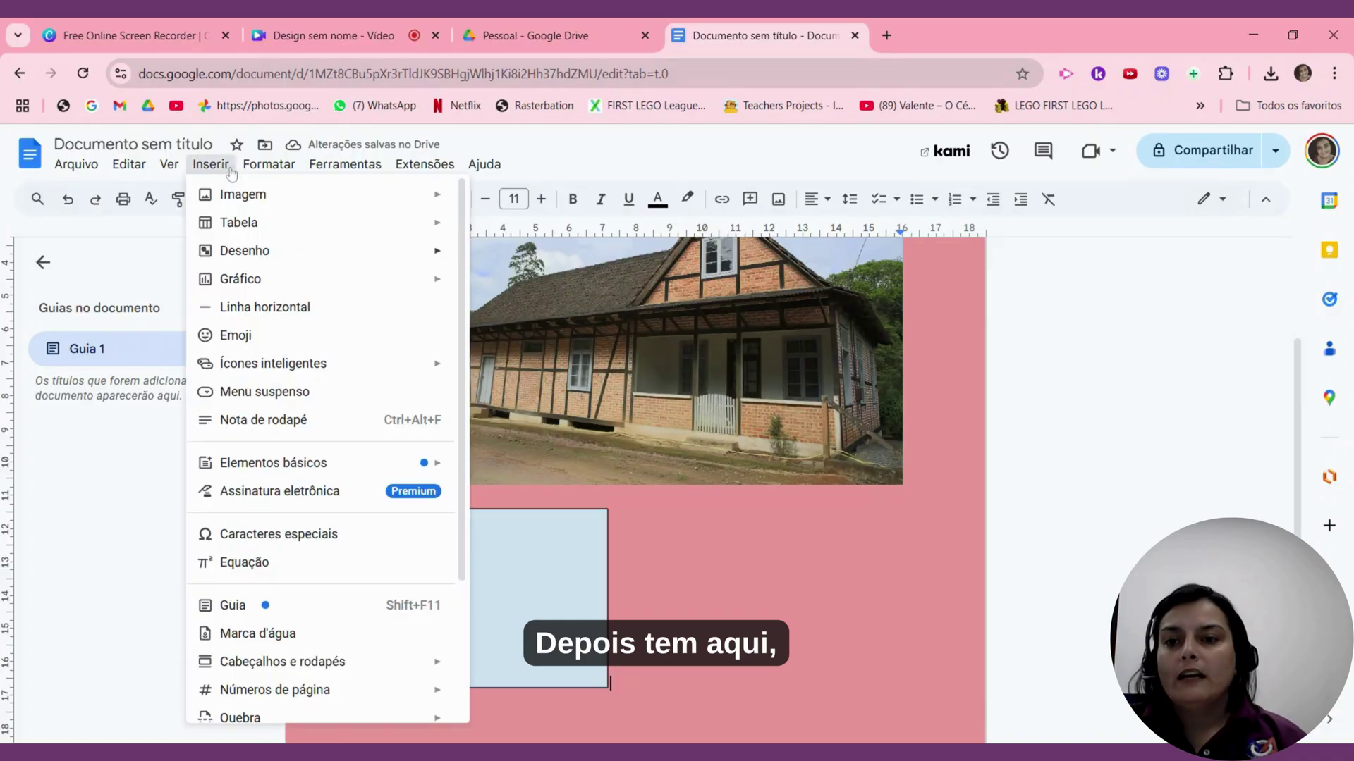
mouse_move(272, 280)
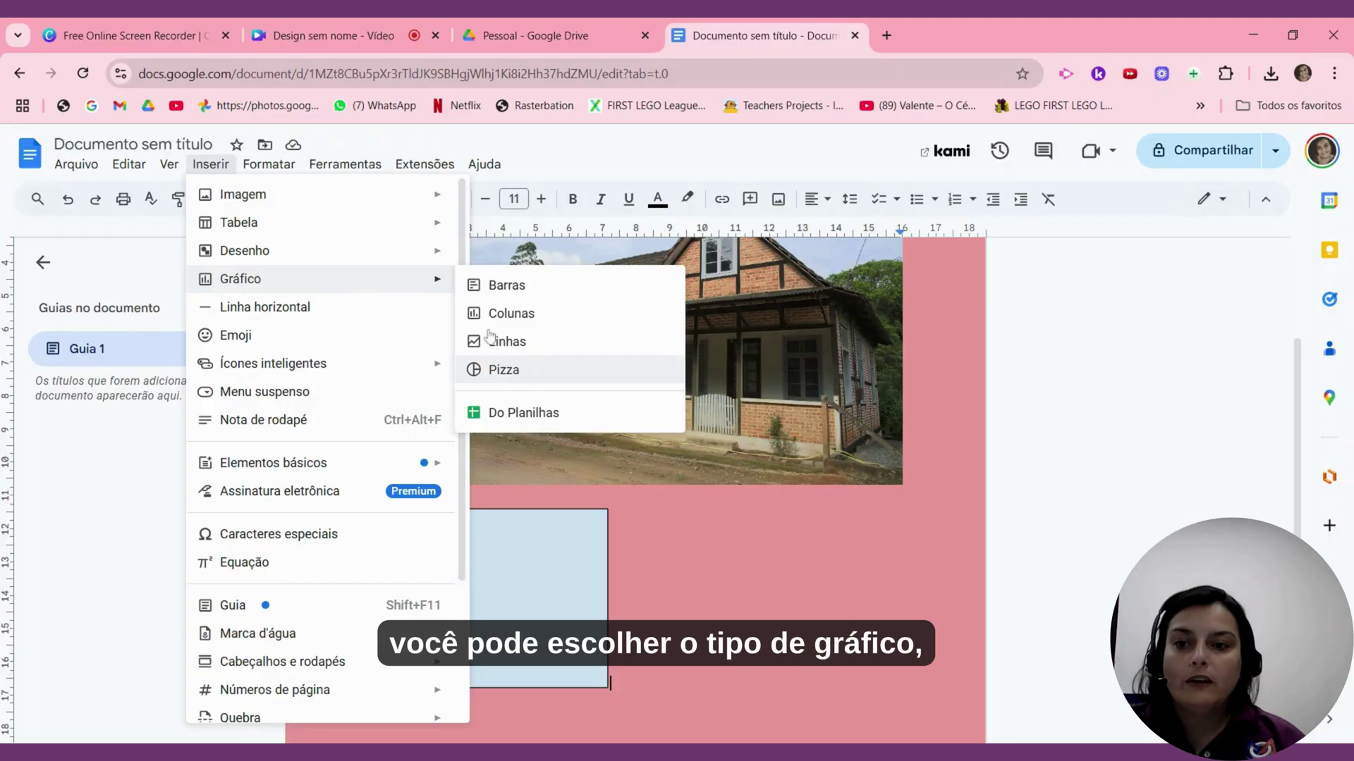
click(366, 319)
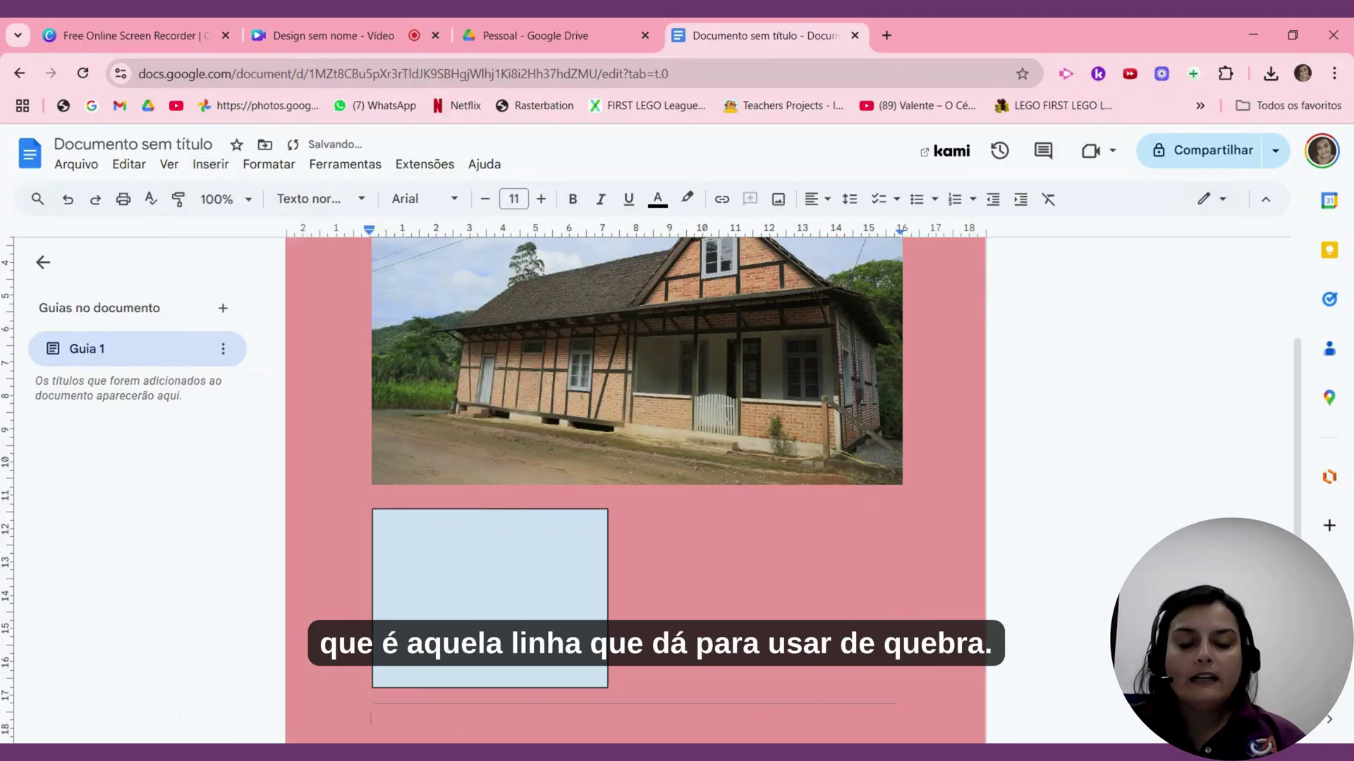
- Insert a grinning face emoji with smiling eyes below the horizontal line and start a new paragraph after it
click(222, 166)
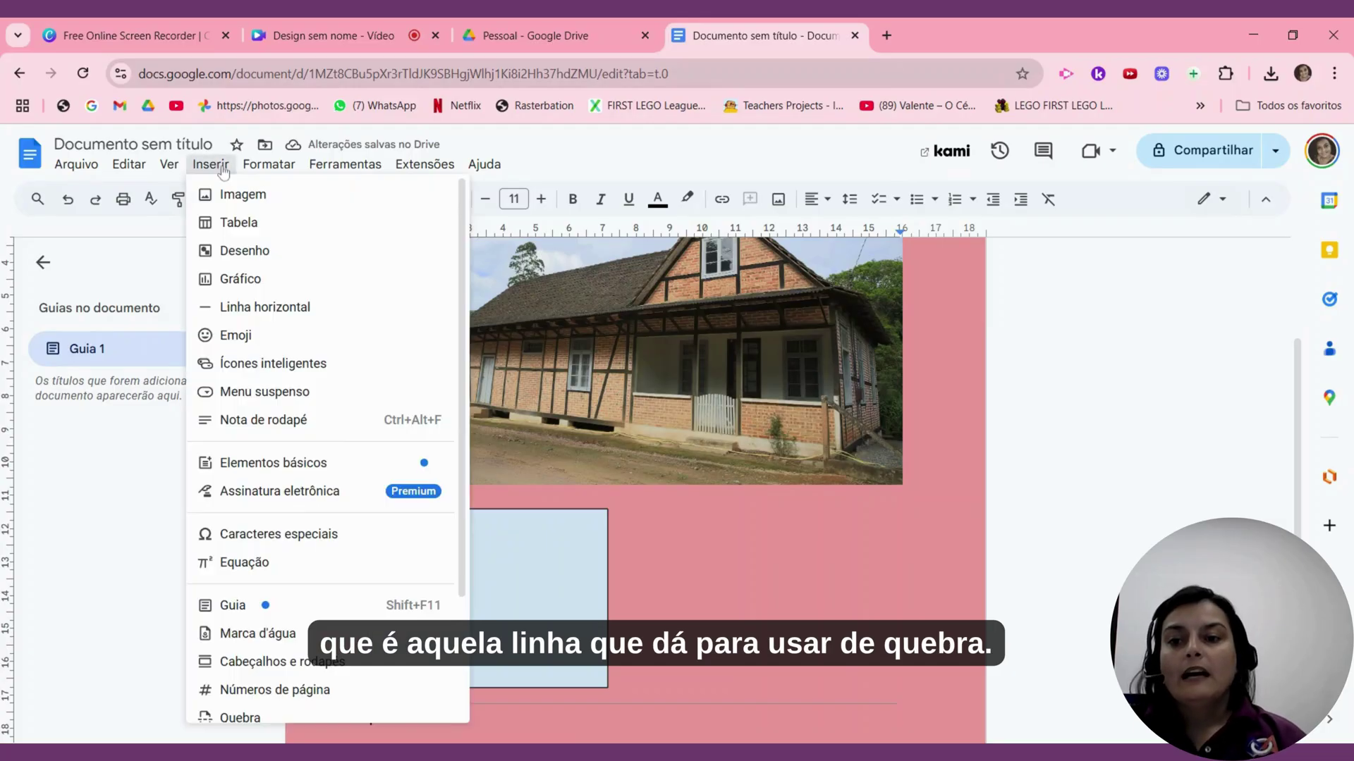
click(261, 345)
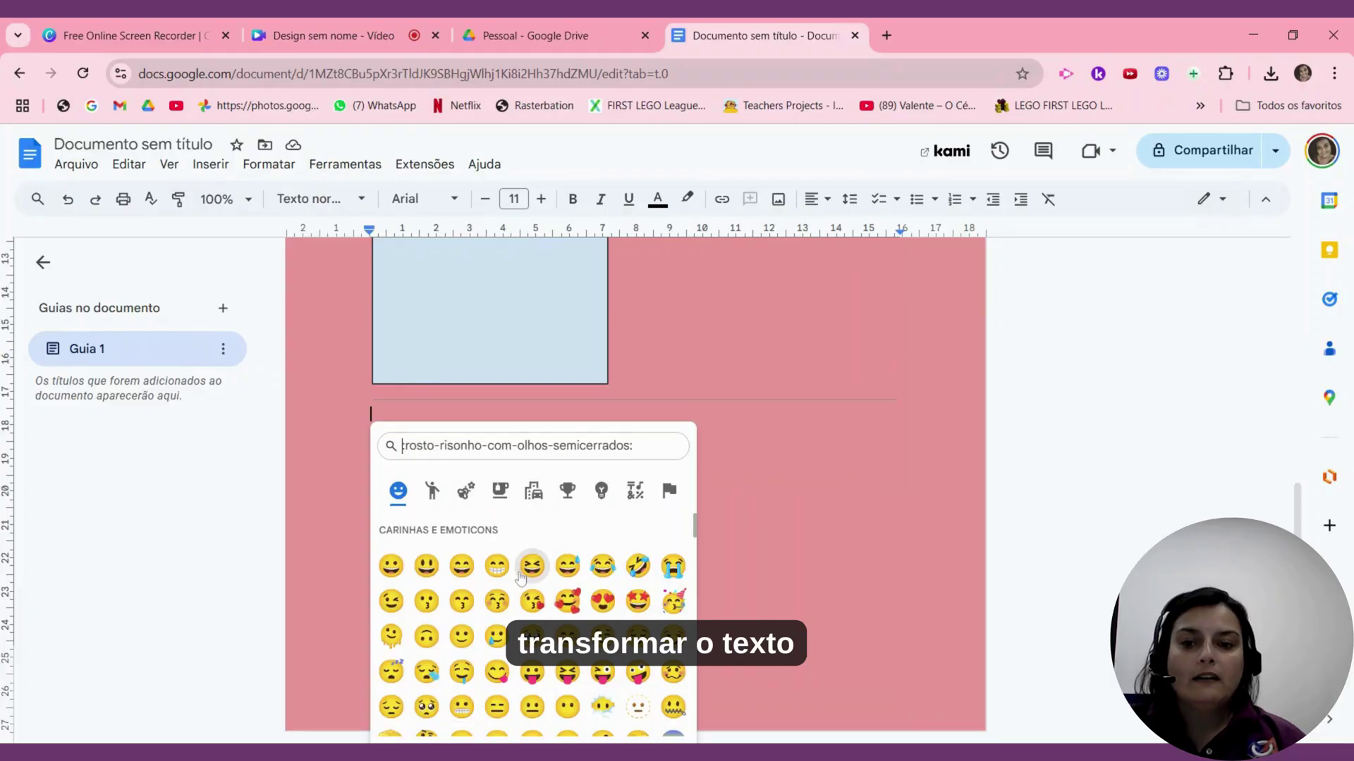
click(461, 566)
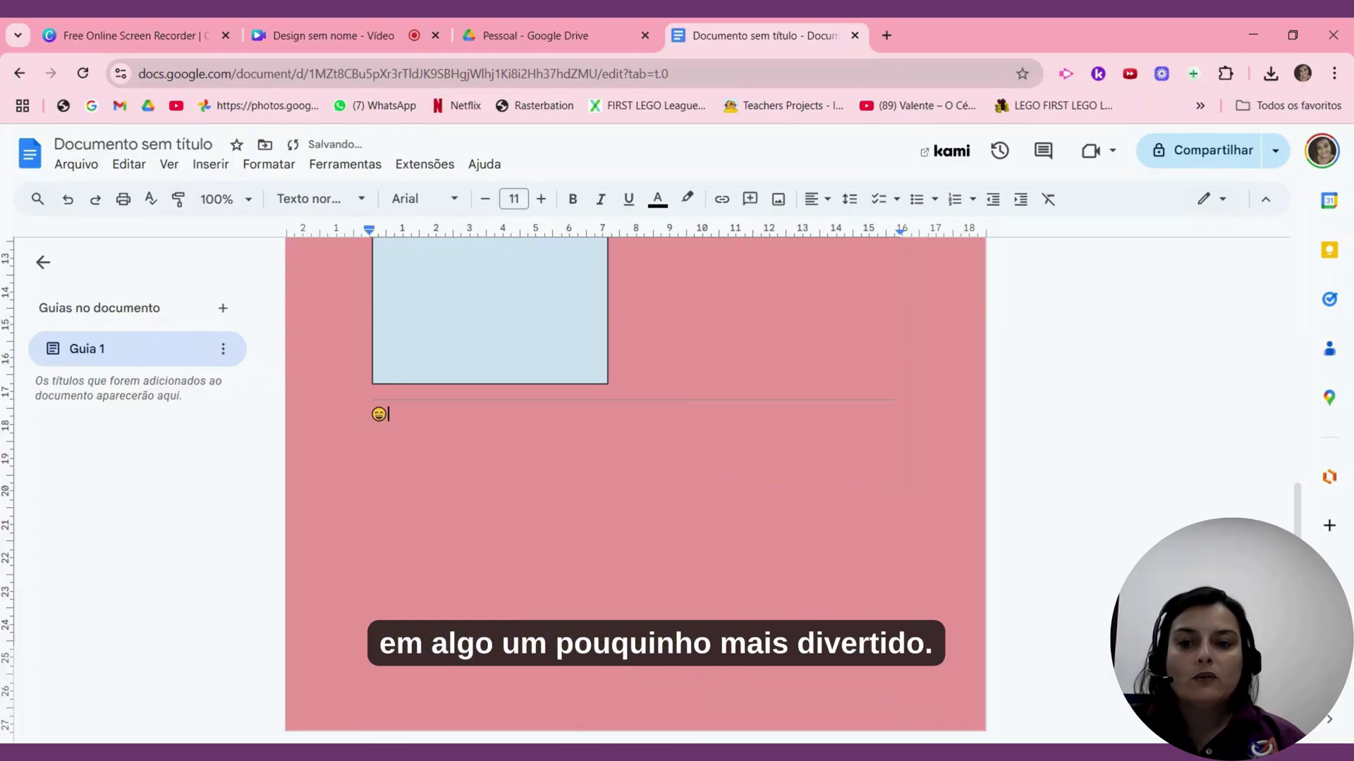
key(Return)
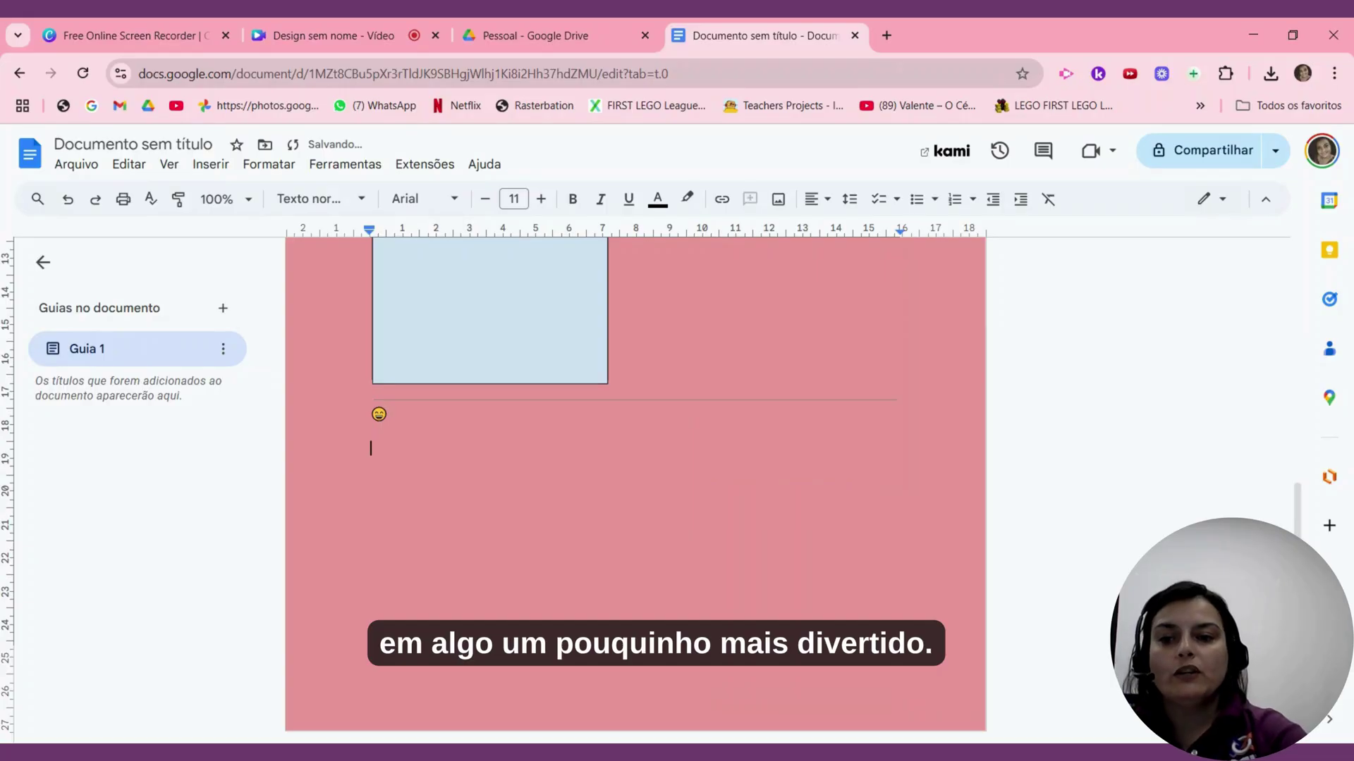
- Start a new custom dropdown below the emoji and name its template "Teste"
click(210, 164)
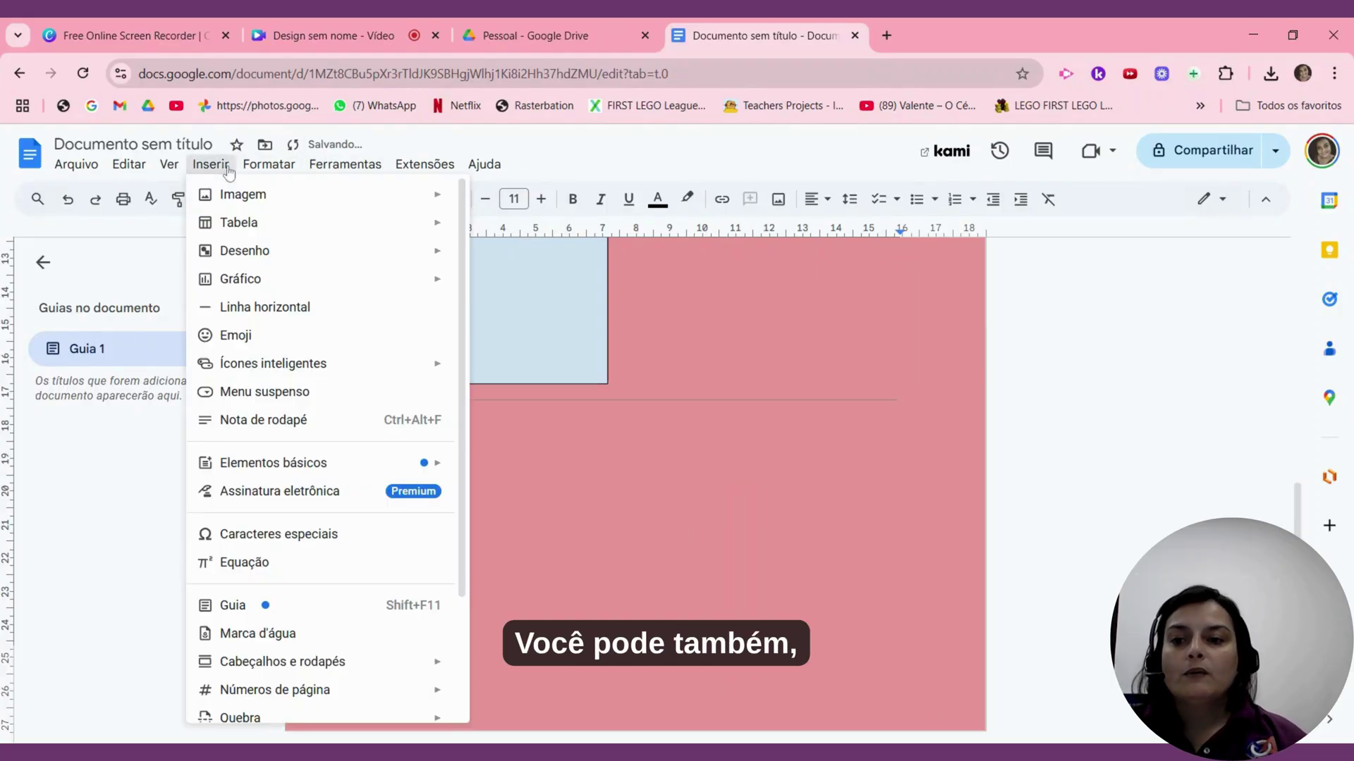
mouse_move(293, 376)
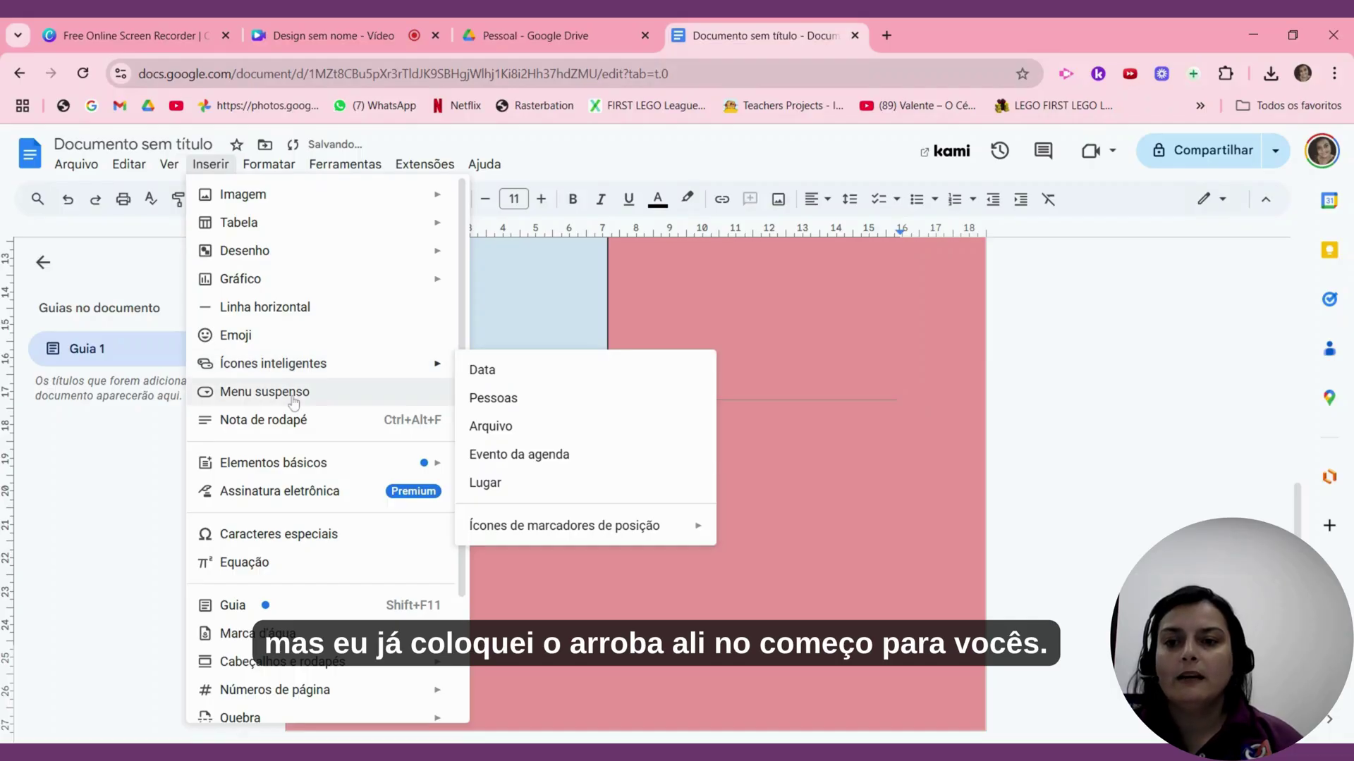
click(293, 399)
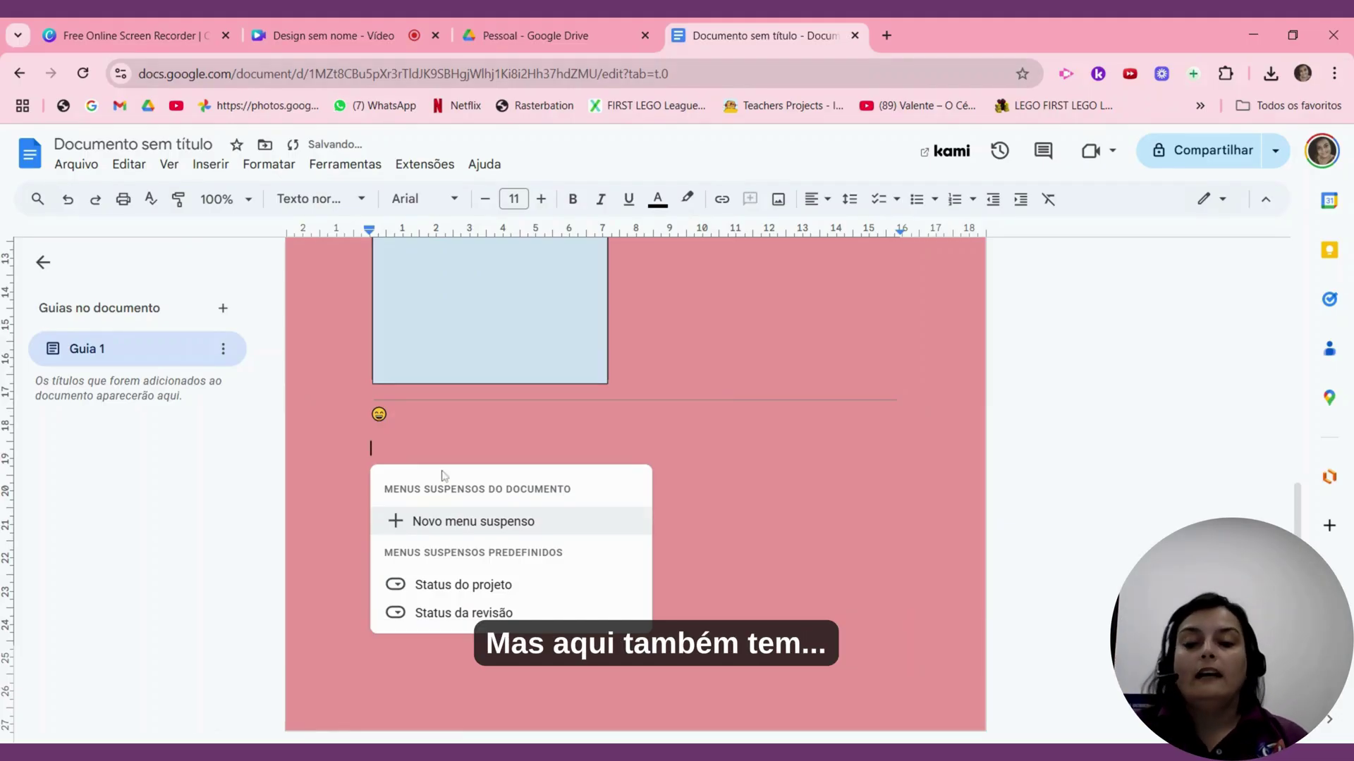
click(497, 523)
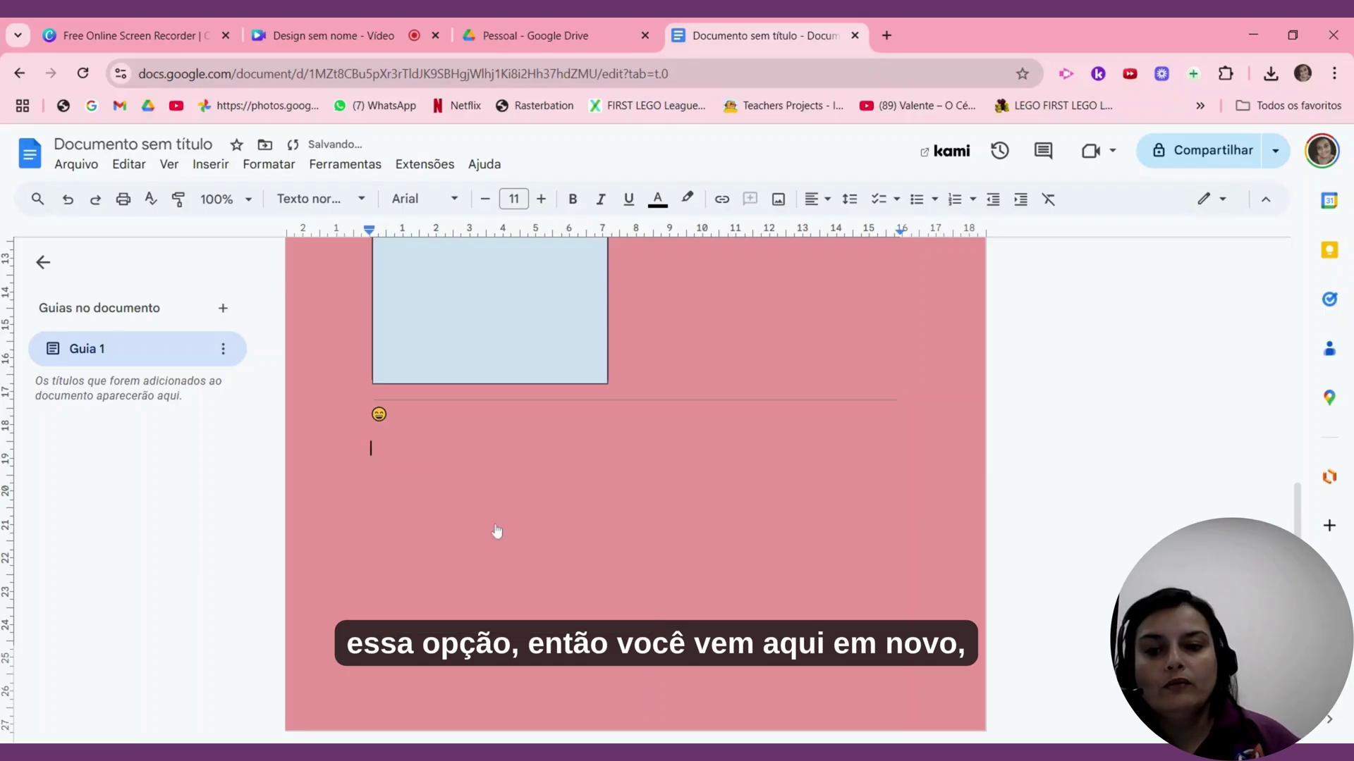
key(shift+Left)
key(shift+Left)
key(shift+Left)
key(shift+Left)
key(shift+Left)
key(shift+Left)
key(shift+Left)
key(shift+Left)
key(shift+Left)
key(shift+Left)
key(shift+Left)
key(shift+Left)
key(shift+Left)
key(shift+Left)
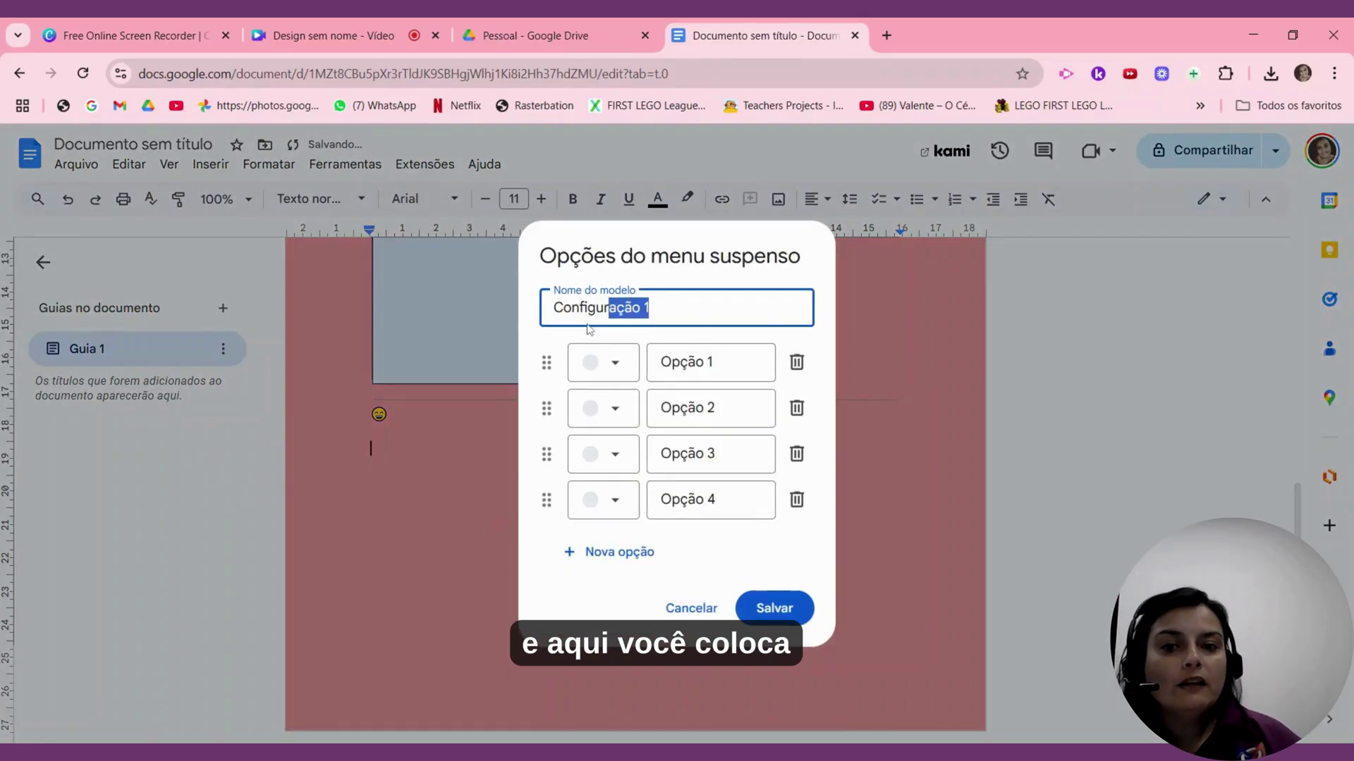
text(Teste)
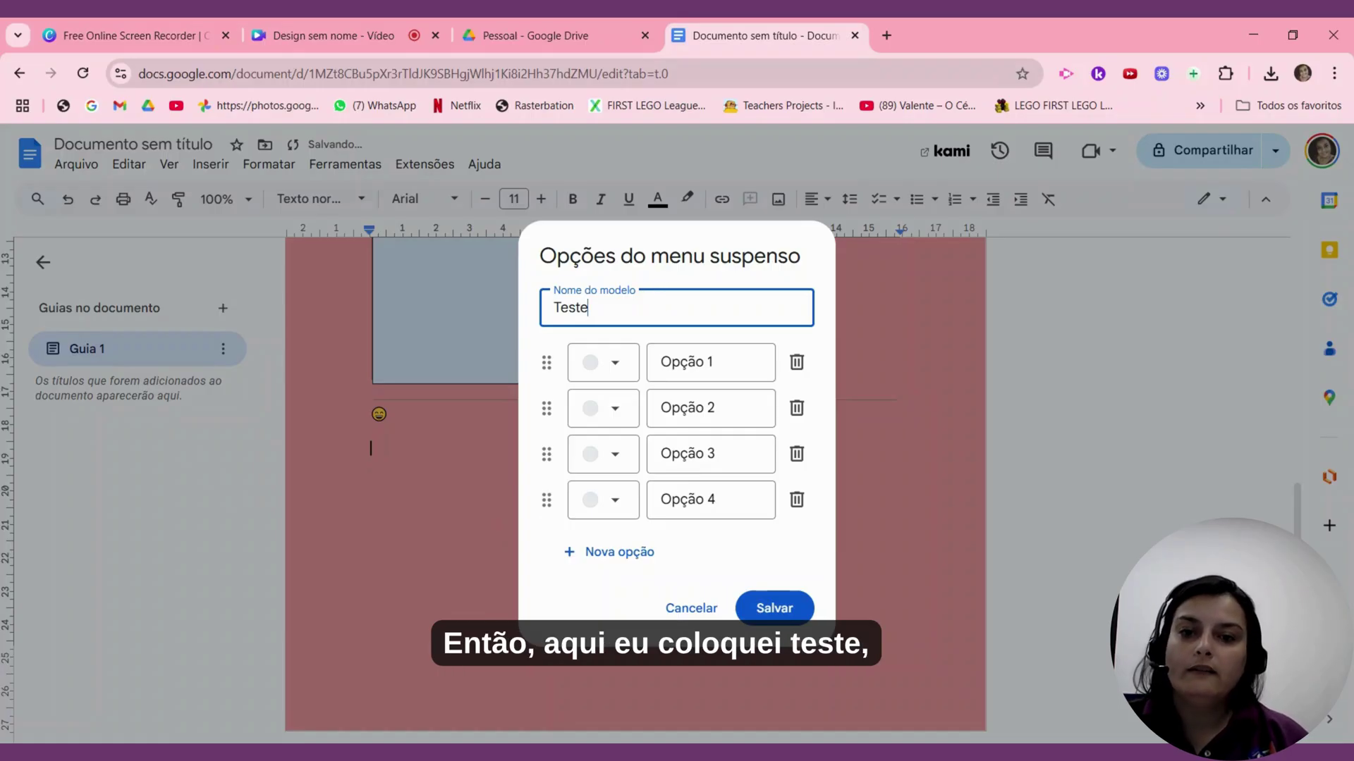
- Give Opção 1 a dark red background, add a fifth option, and save the dropdown into the document
click(610, 373)
click(611, 374)
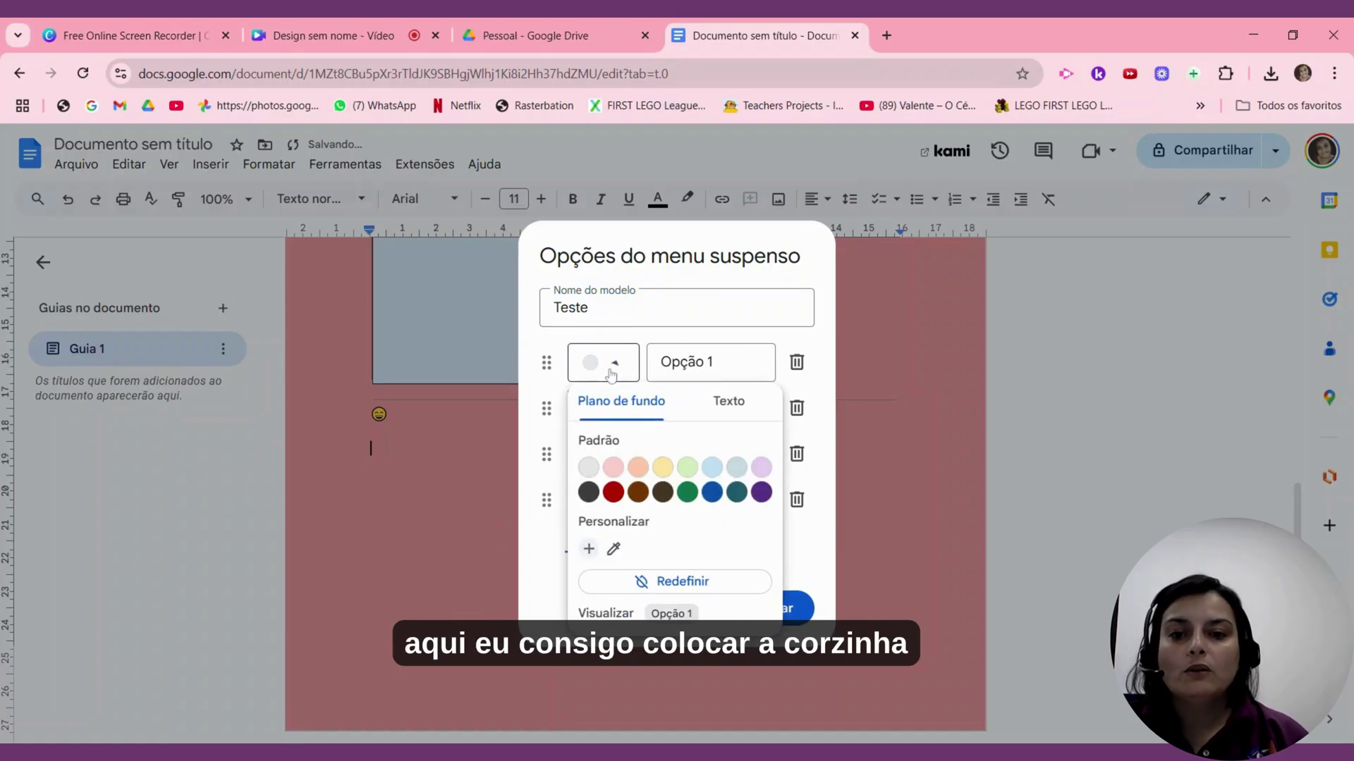
click(619, 498)
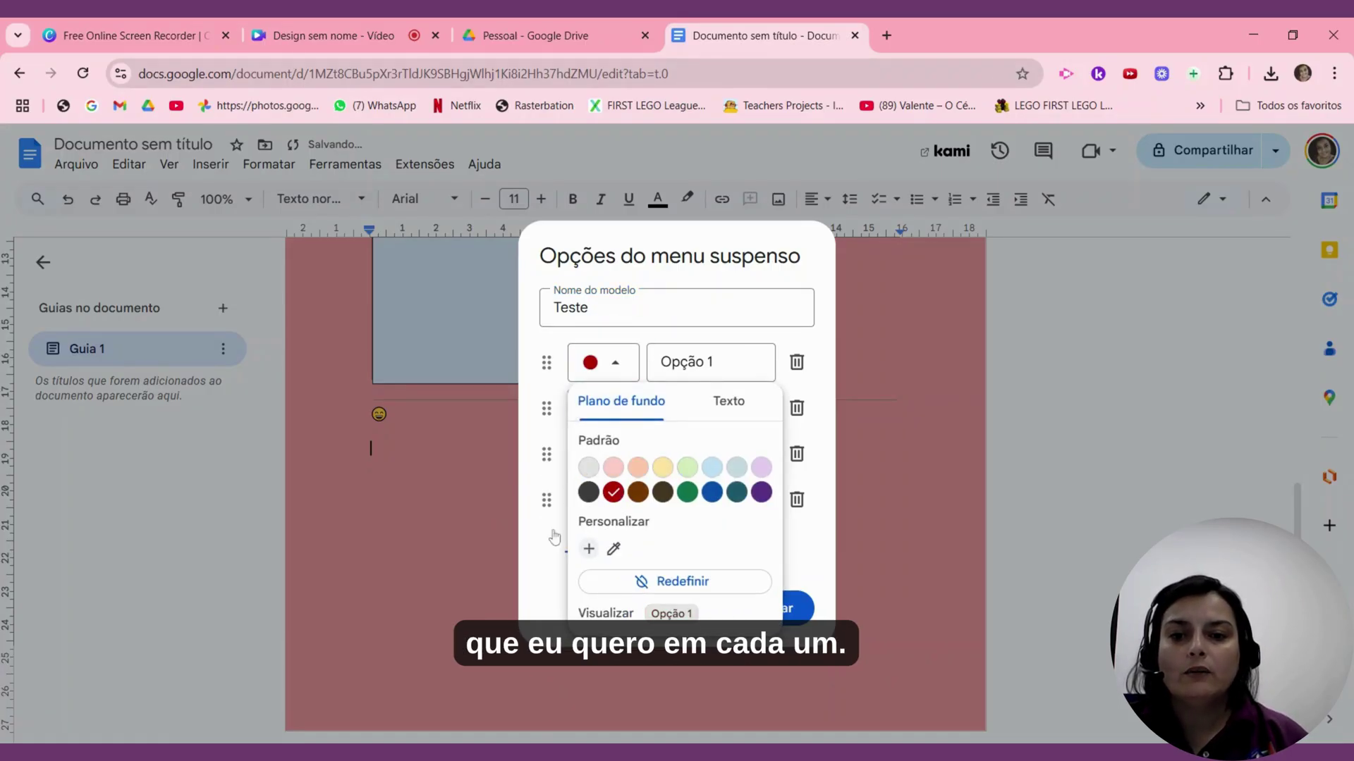
click(535, 560)
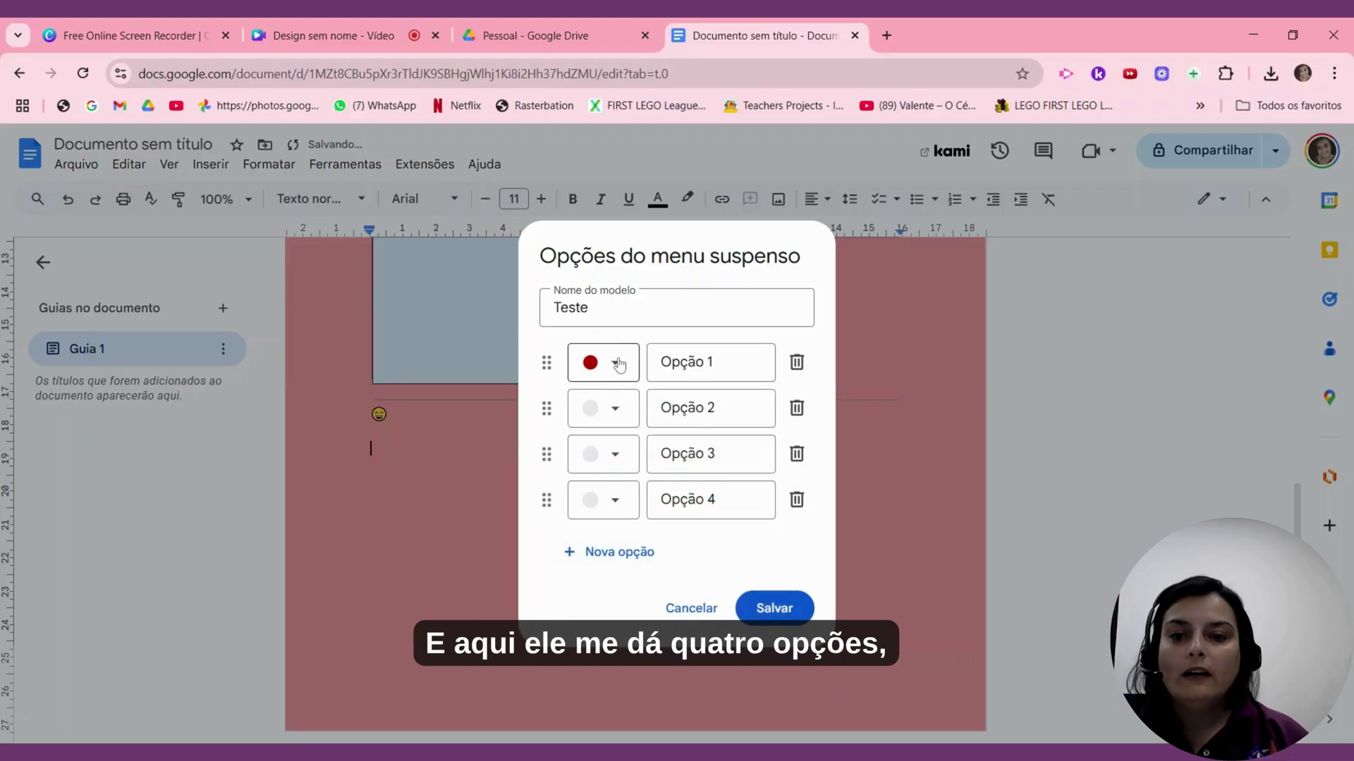
click(630, 555)
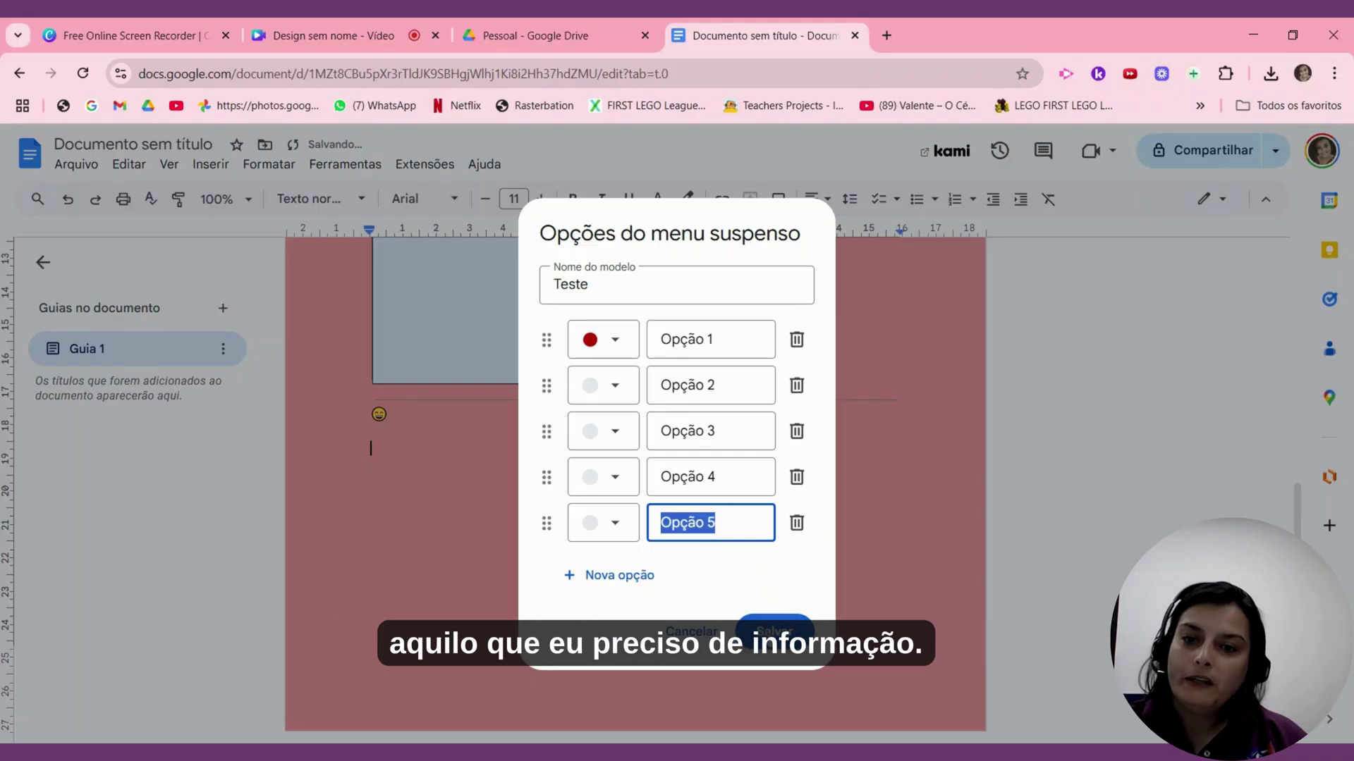
click(774, 632)
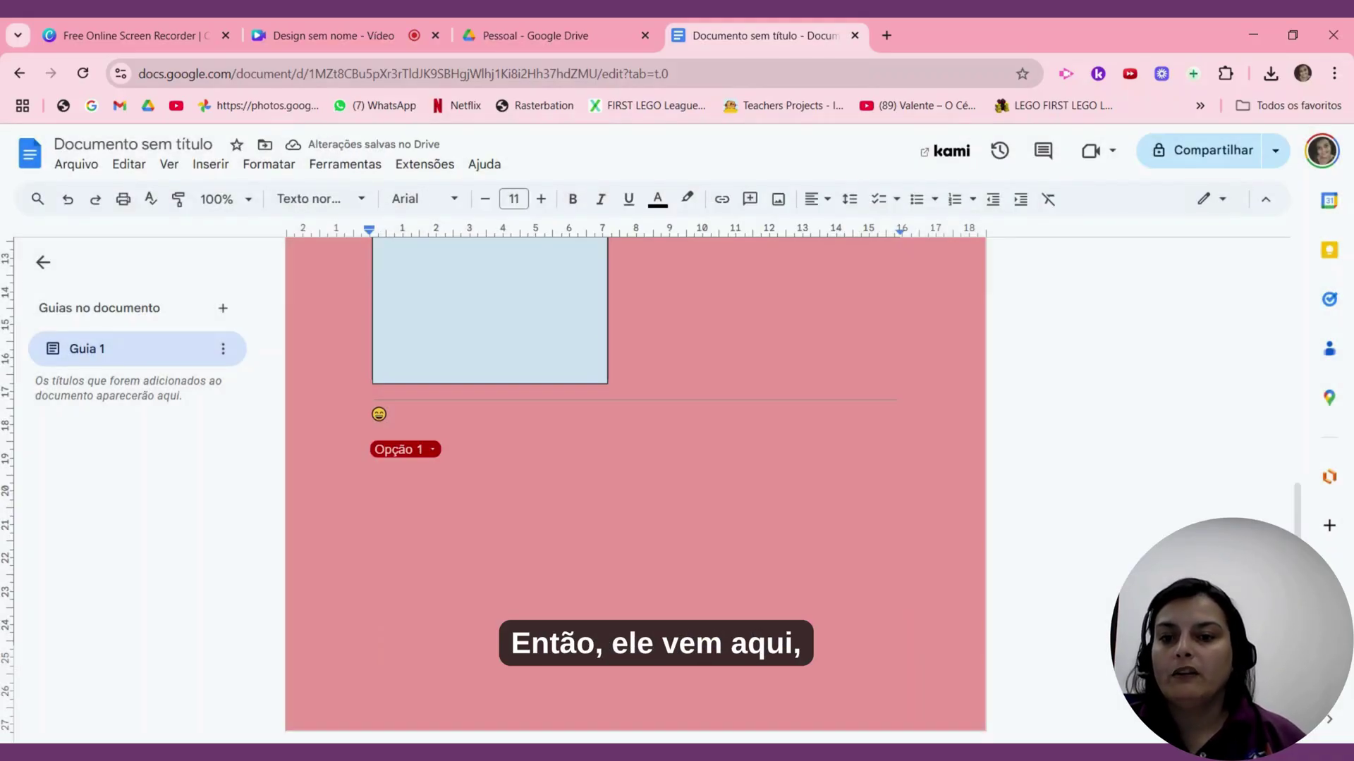
- Switch the inserted dropdown's selected value to Opção 3
click(434, 450)
click(432, 537)
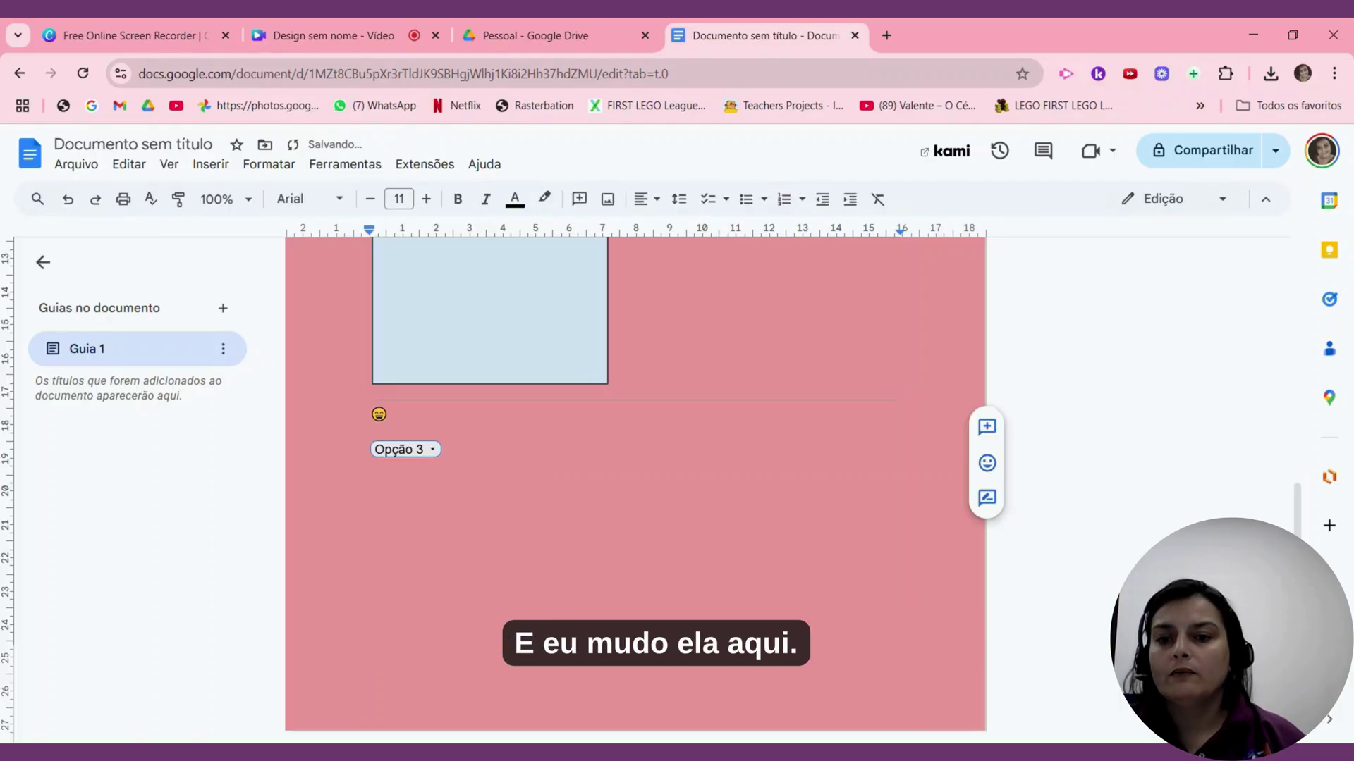
- Start a new paragraph below the inserted dropdown
key(Right)
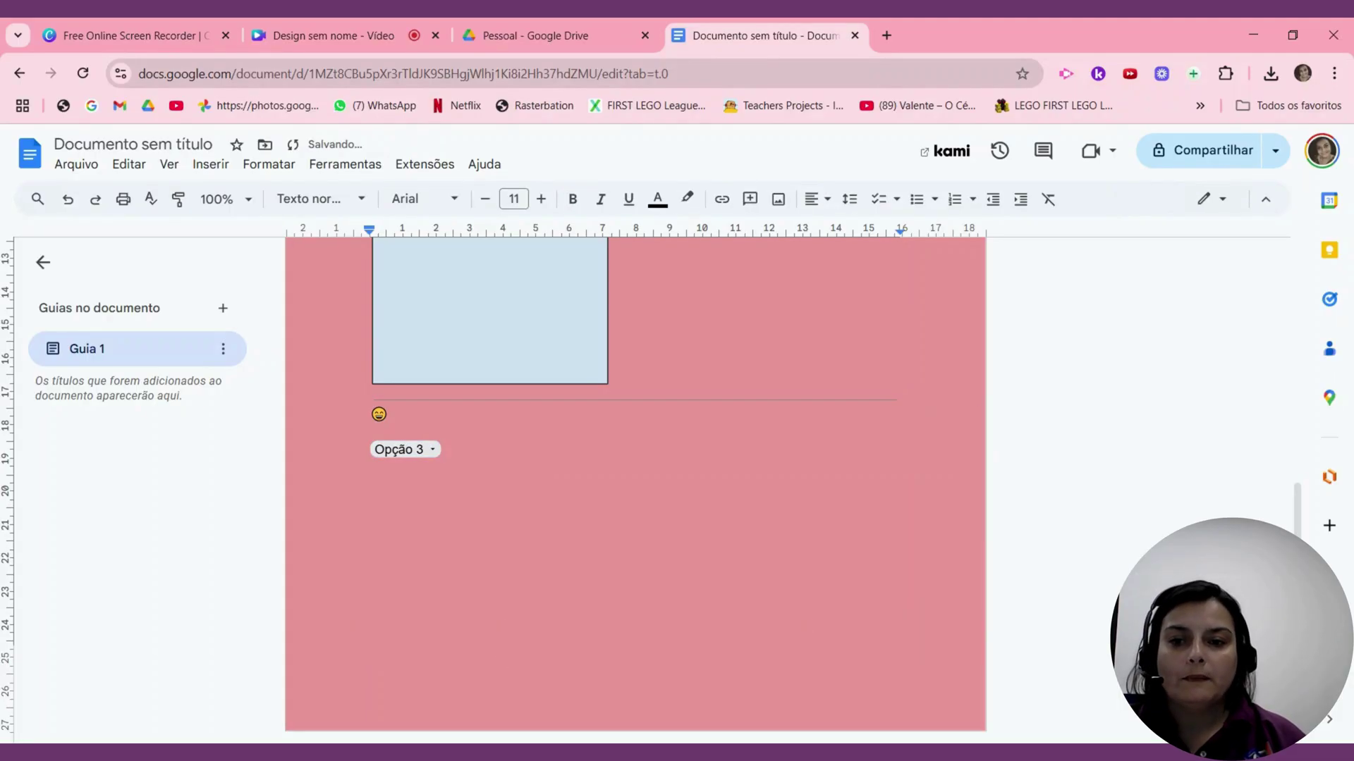
key(Return)
key(Return)
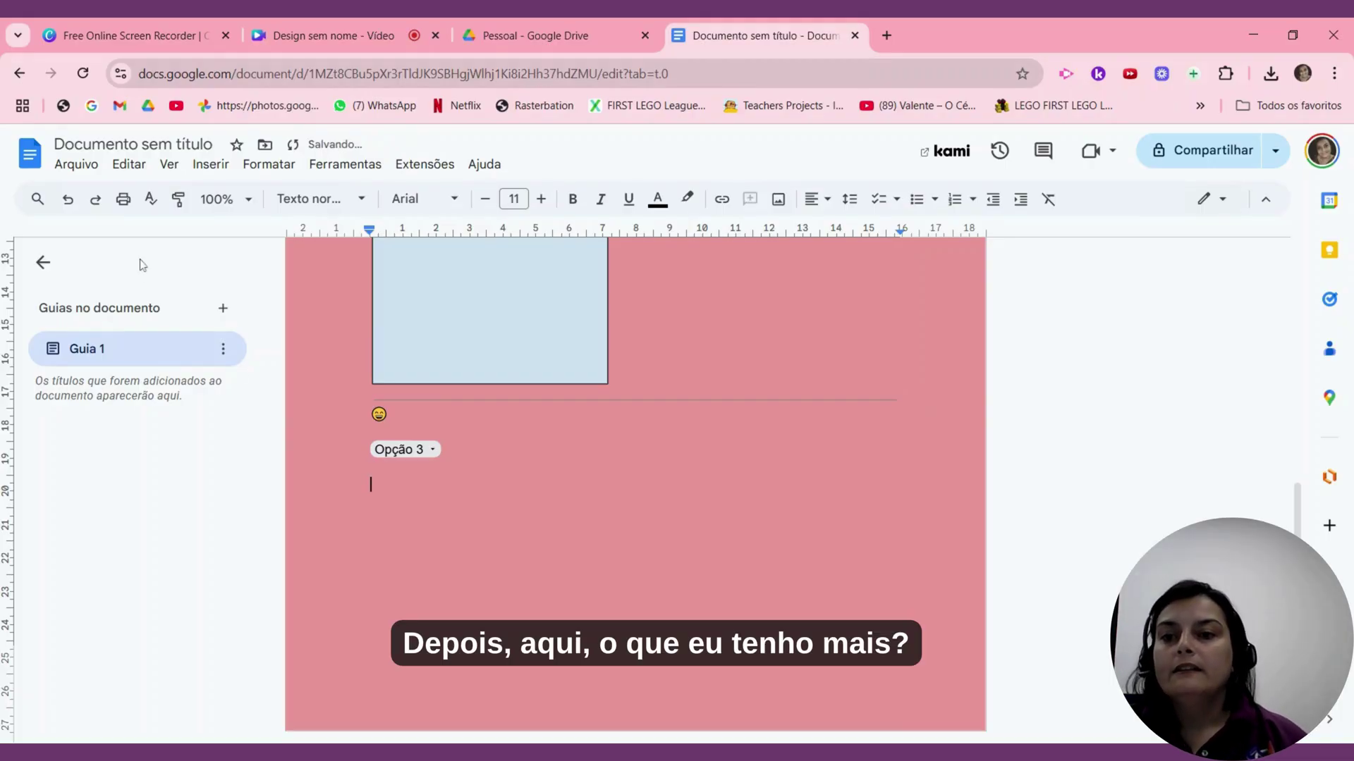
- Add an image watermark to the document using the Robot Makers logo uploaded from the computer
click(219, 161)
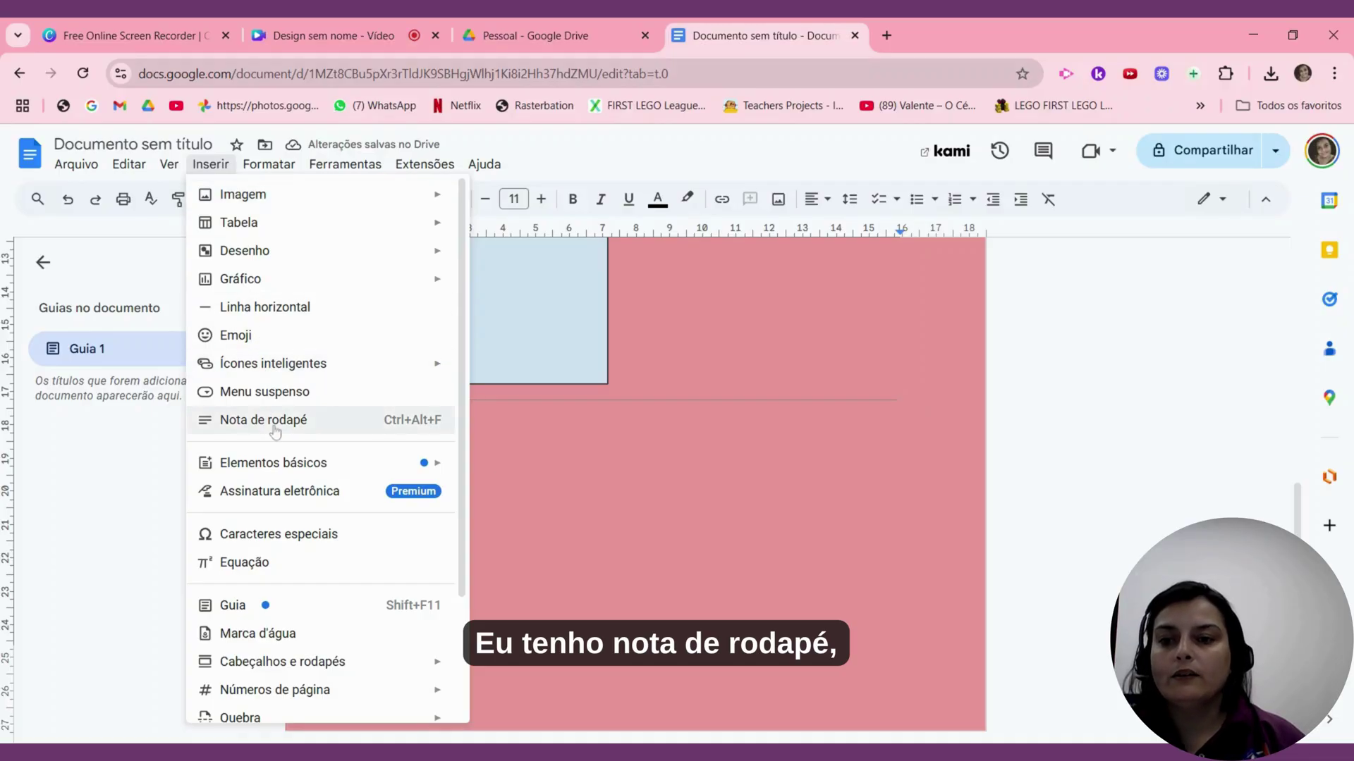
mouse_move(289, 471)
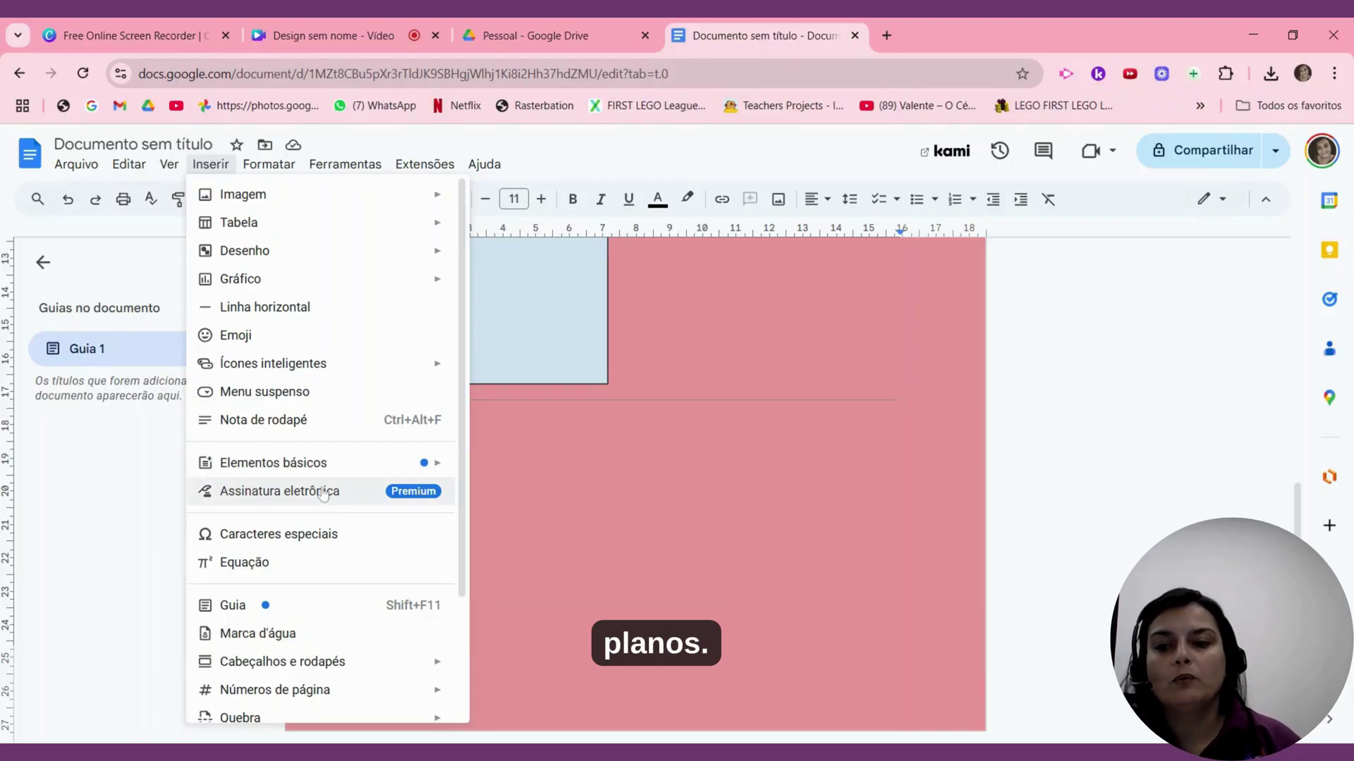
scroll(327, 487, down, 1)
scroll(327, 479, down, 1)
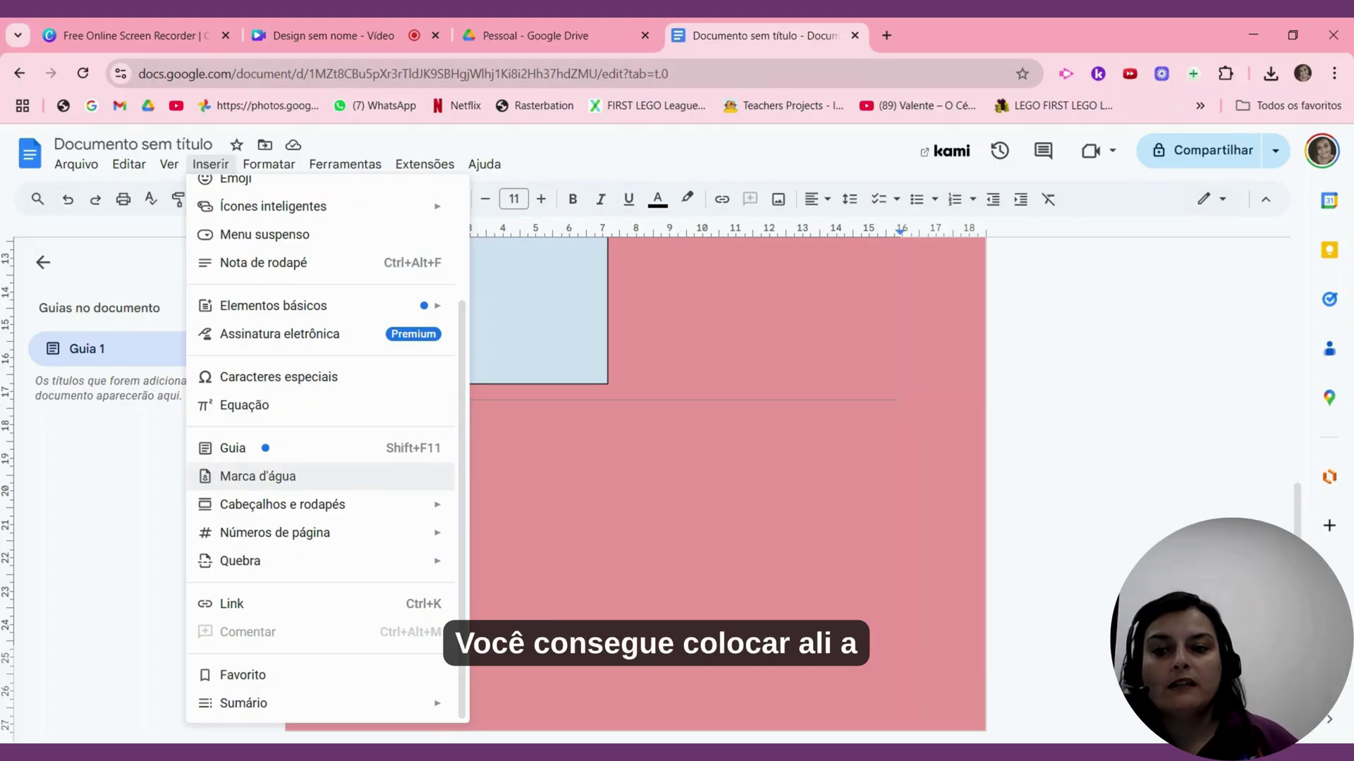
click(257, 476)
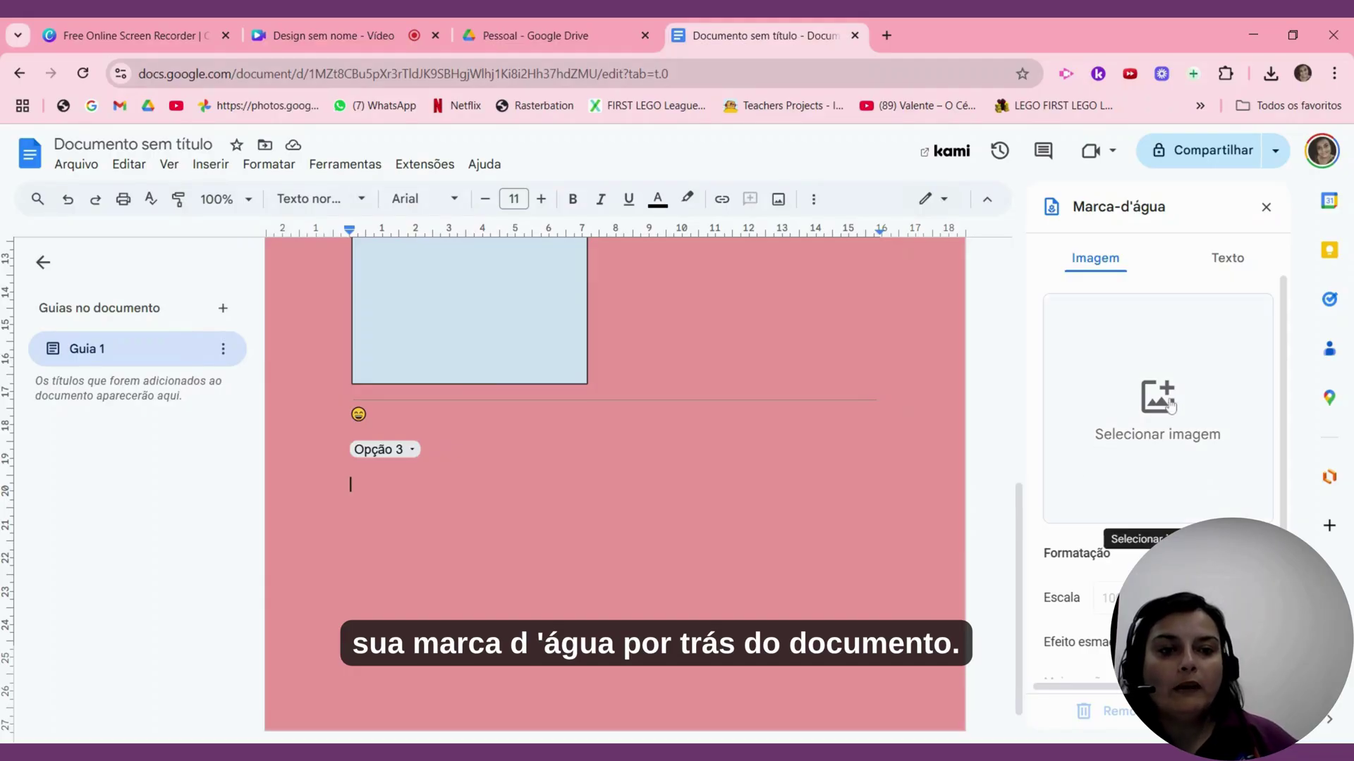
click(1225, 261)
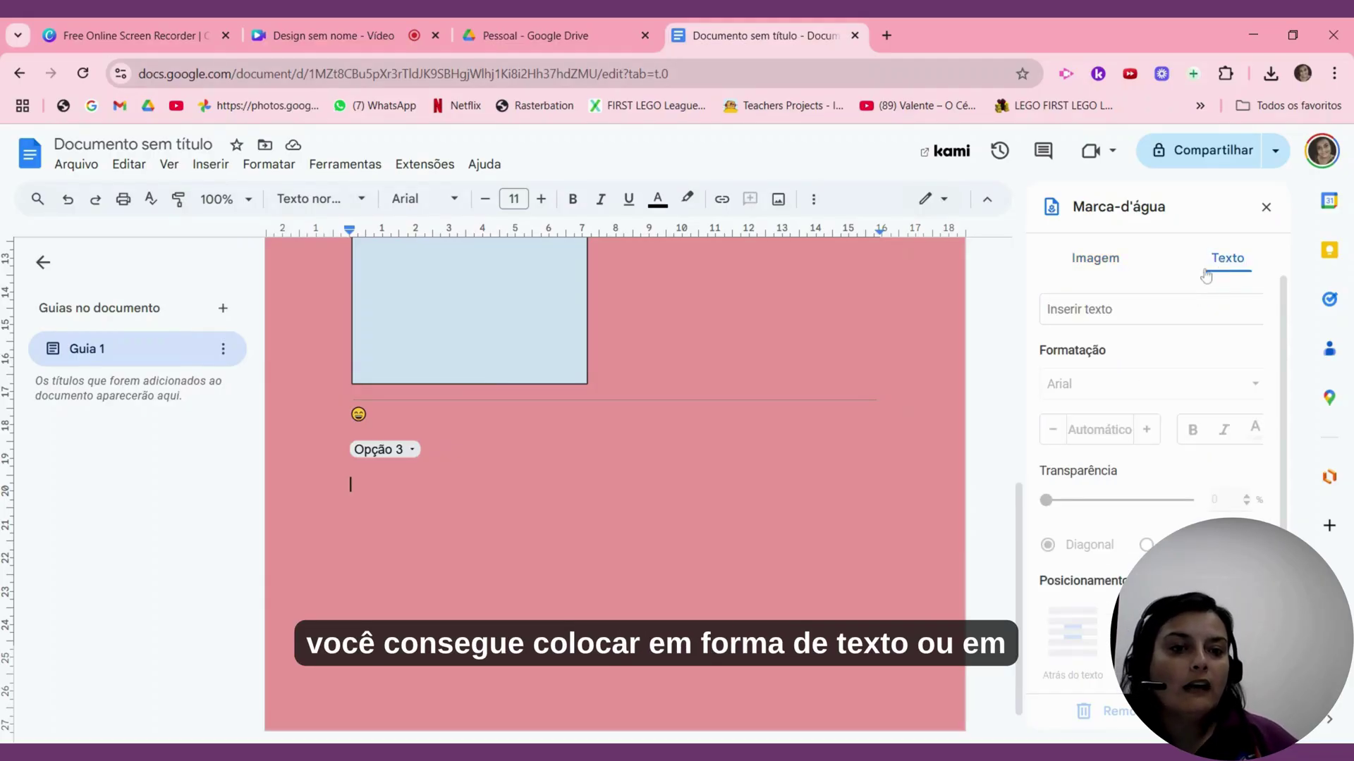
click(1111, 261)
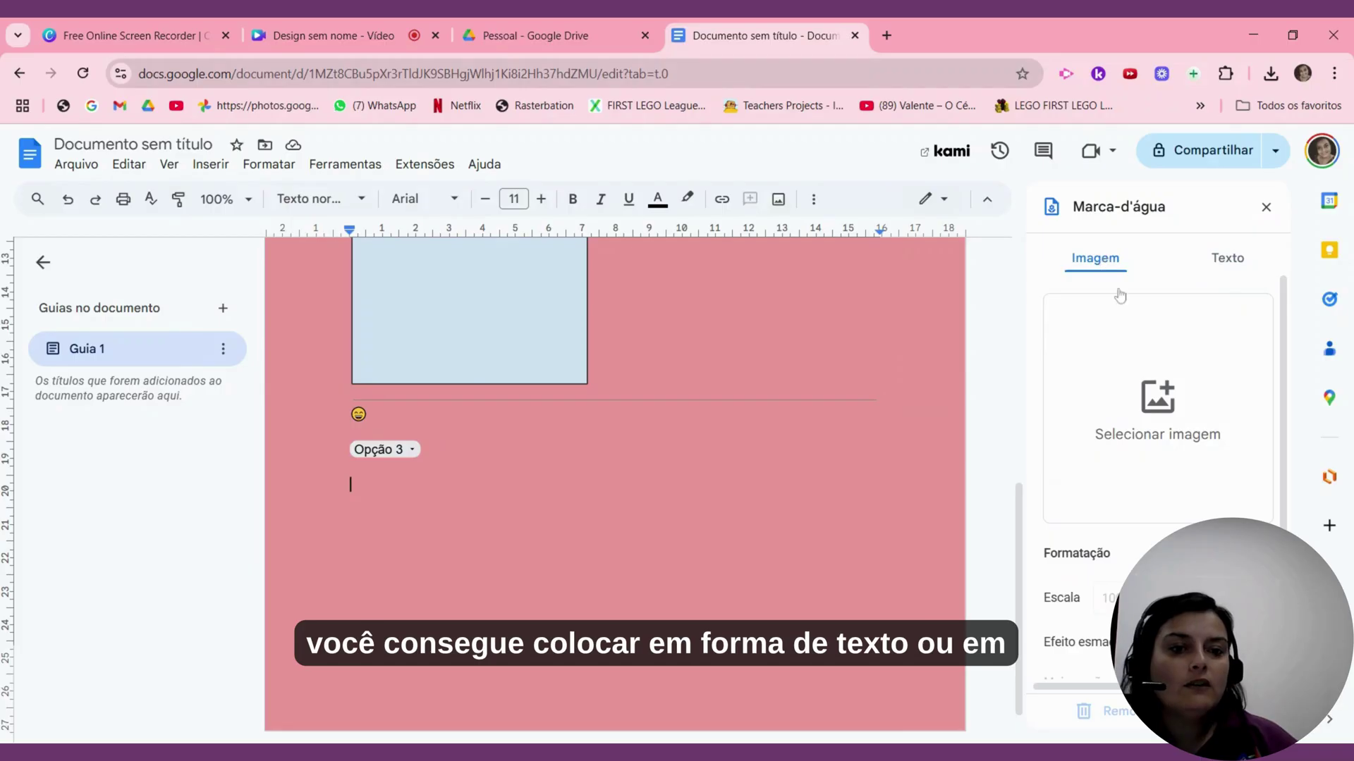
click(1157, 400)
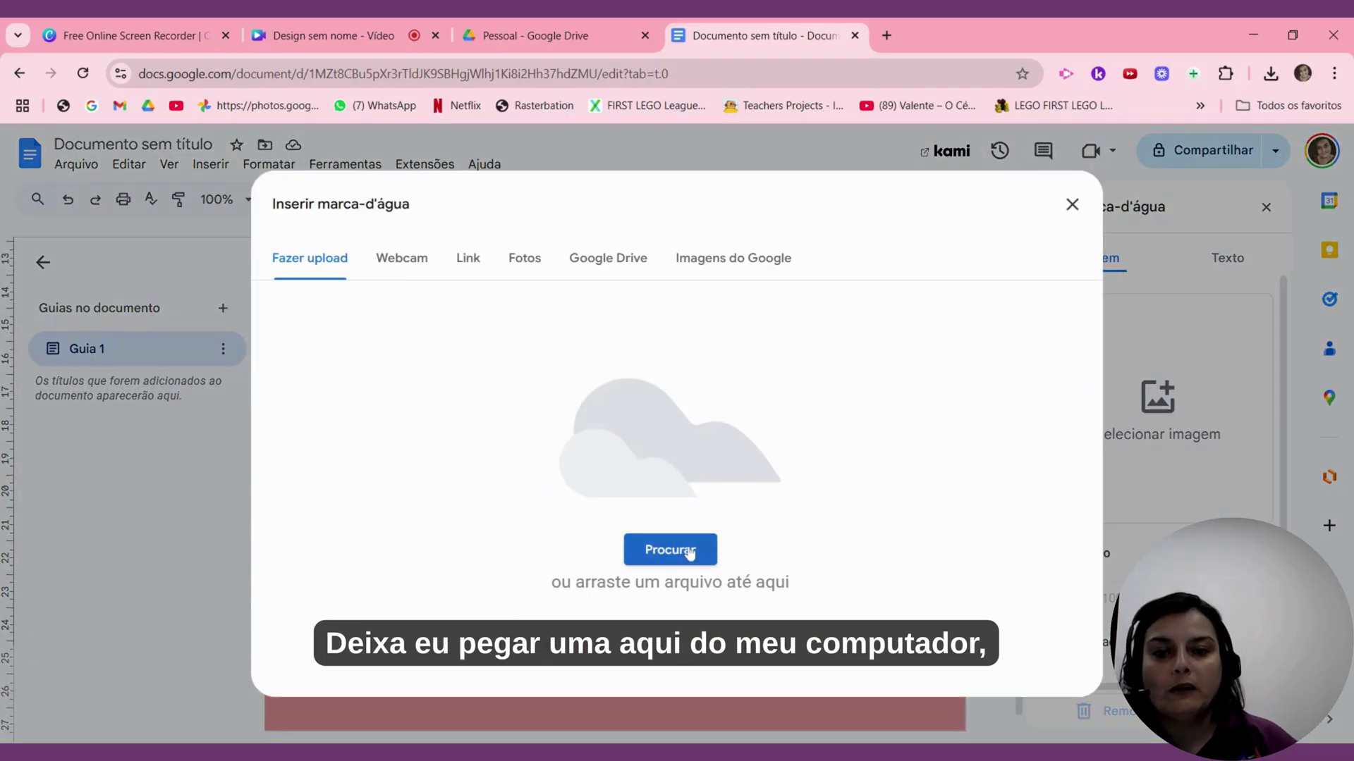
click(688, 552)
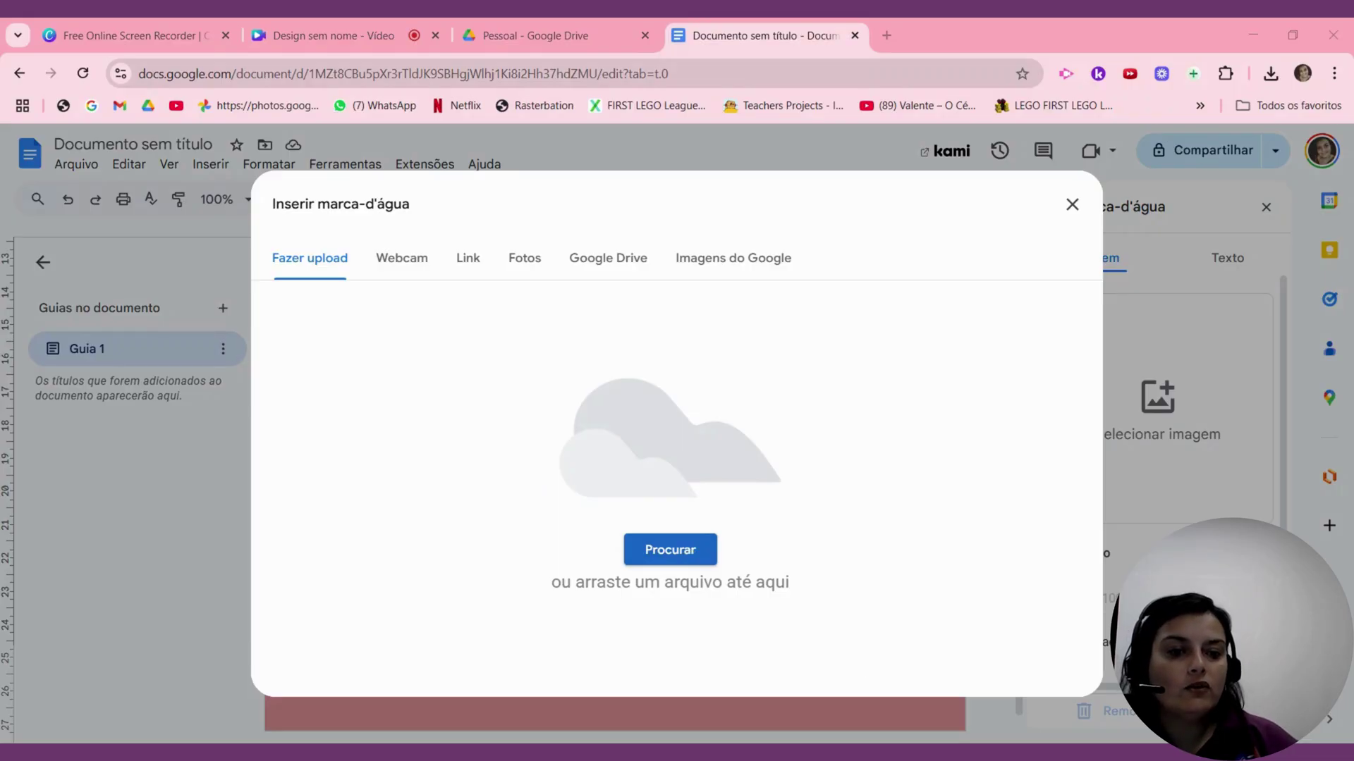
key(Return)
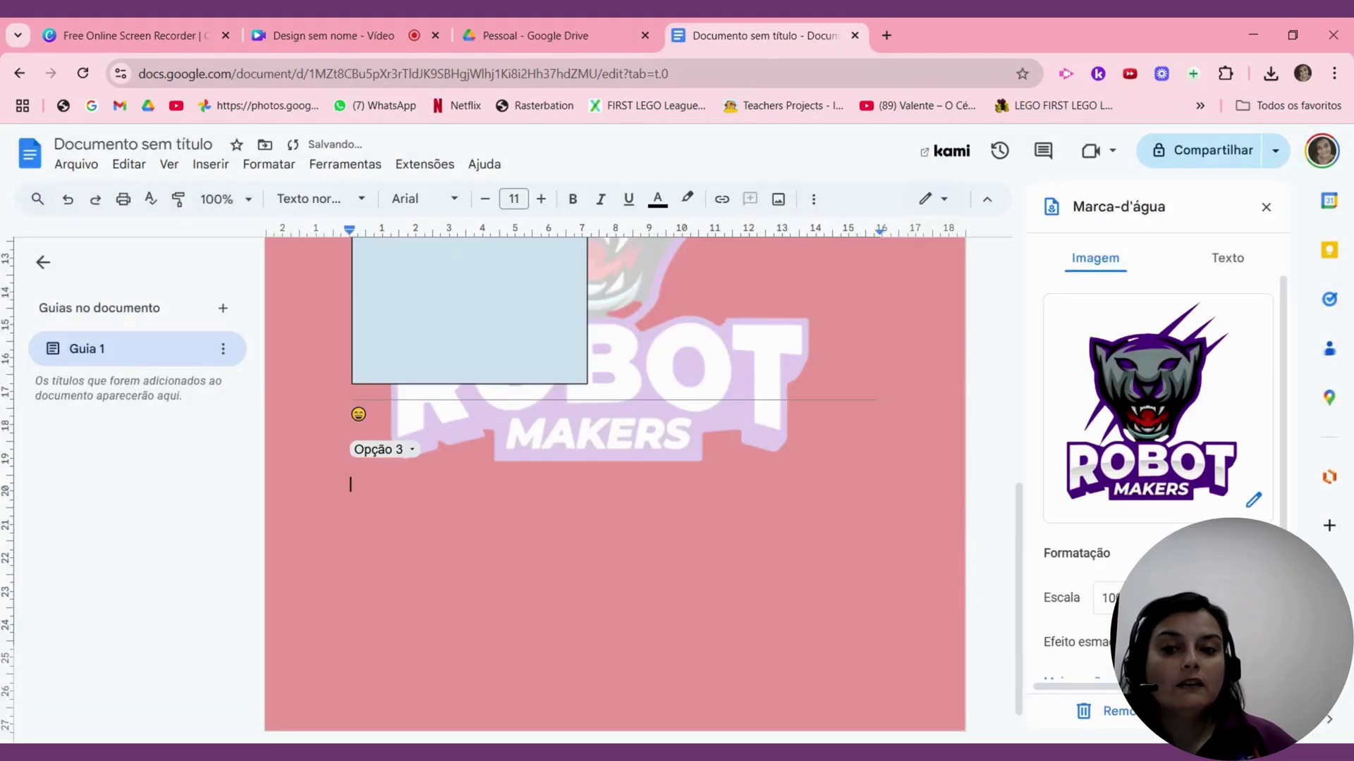
- Delete the house photo and the light blue rectangle drawing so the watermark behind them is uncovered
scroll(613, 487, up, 4)
scroll(695, 484, up, 2)
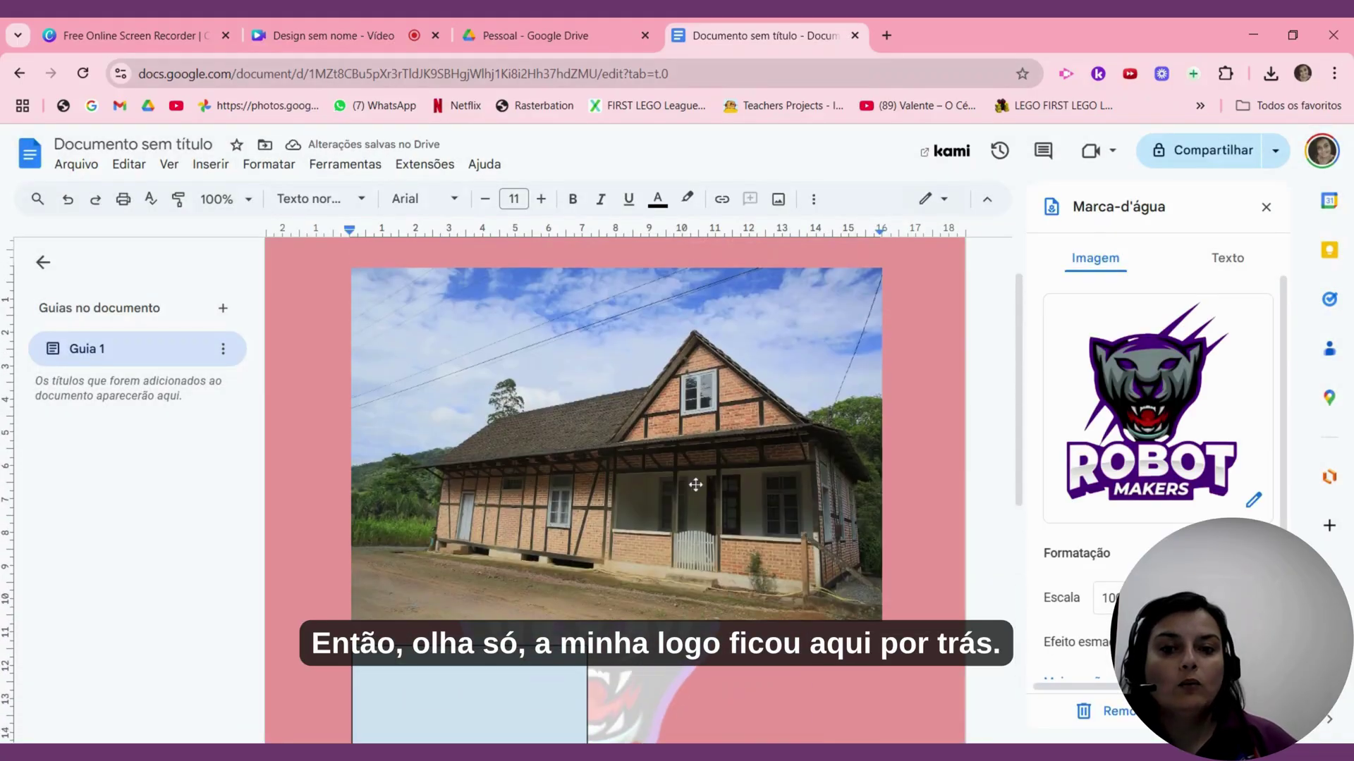
scroll(716, 591, down, 3)
scroll(716, 591, up, 1)
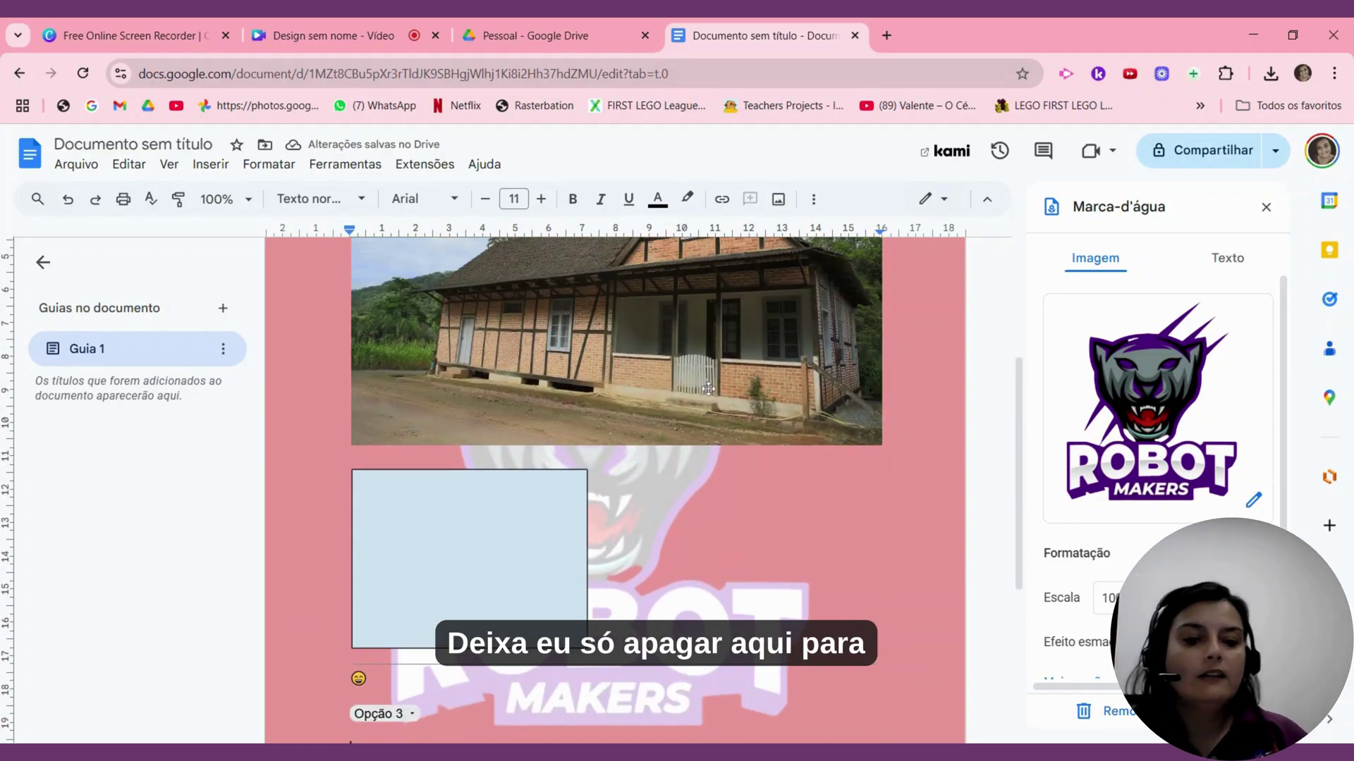
click(511, 425)
key(Delete)
click(510, 428)
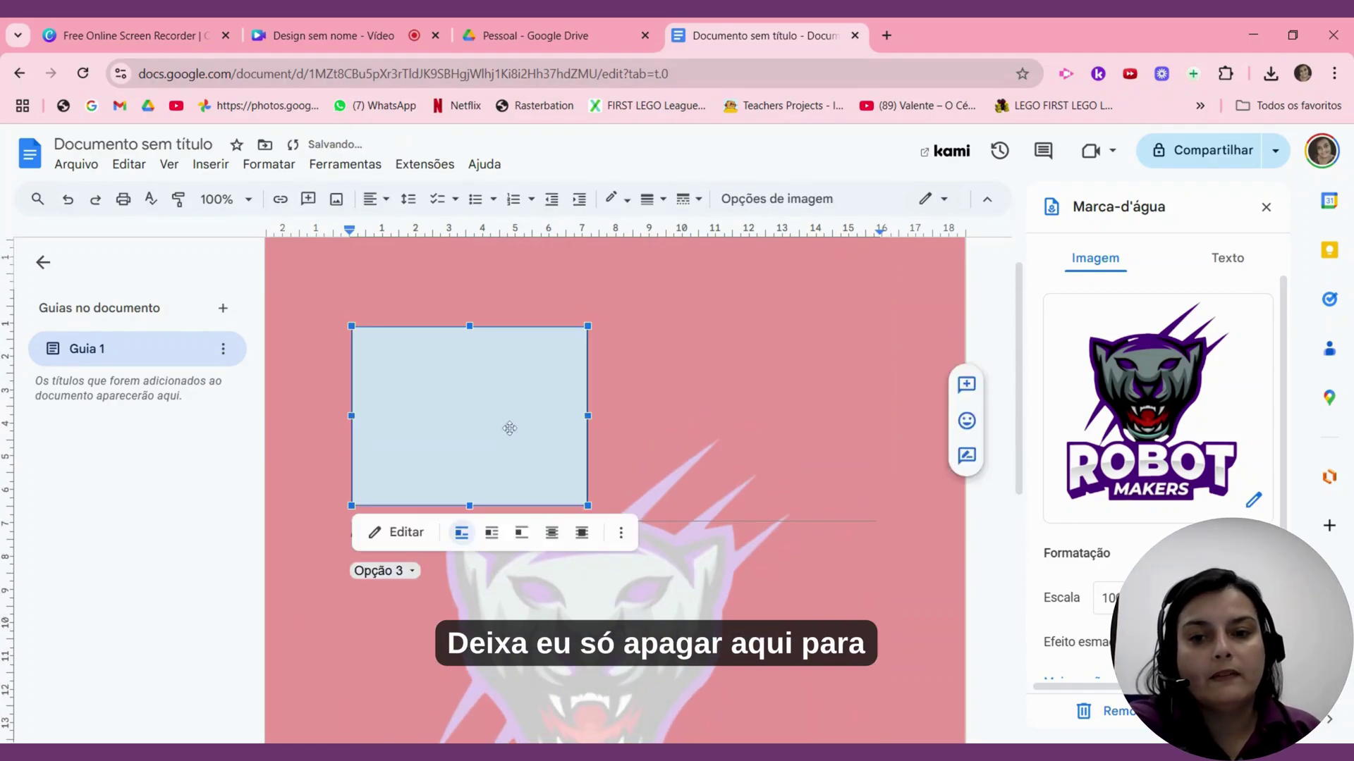
key(Delete)
scroll(509, 428, down, 3)
scroll(613, 494, up, 3)
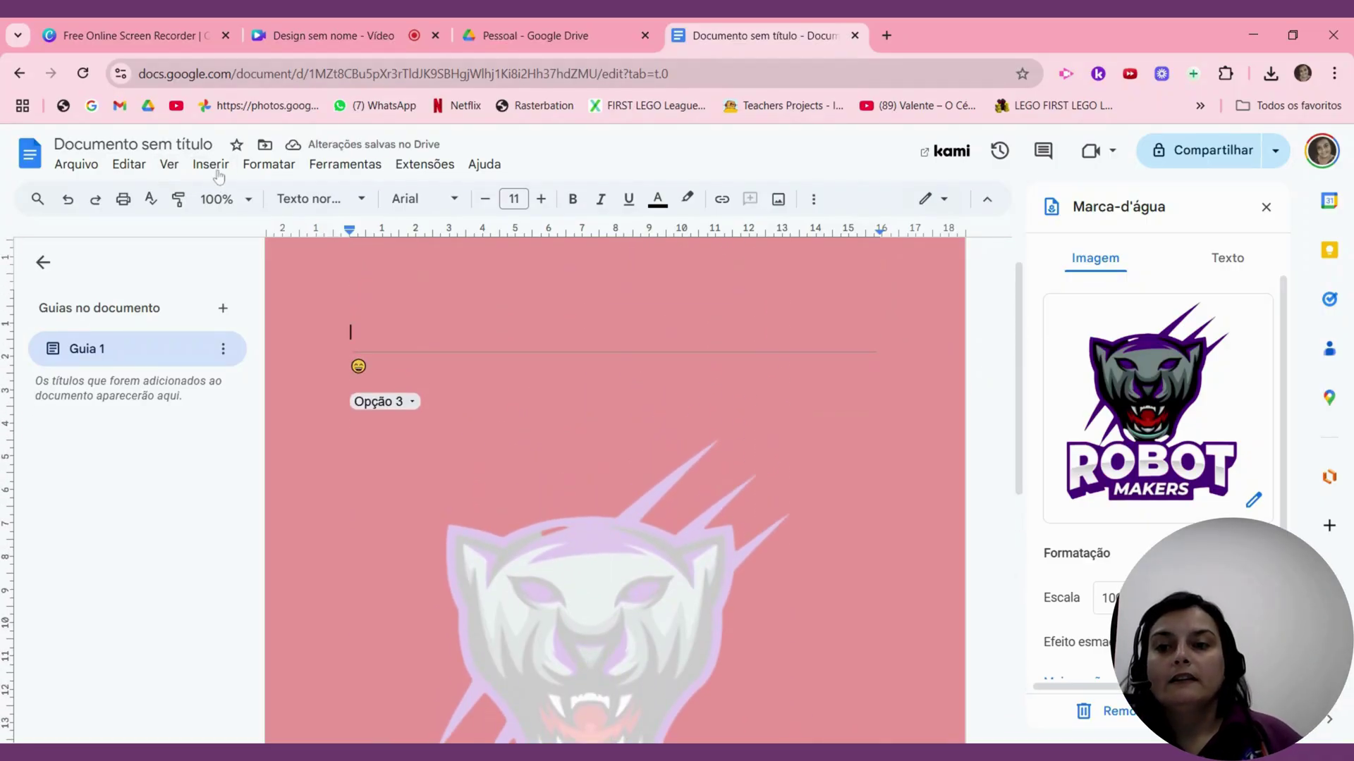
click(210, 164)
mouse_move(356, 509)
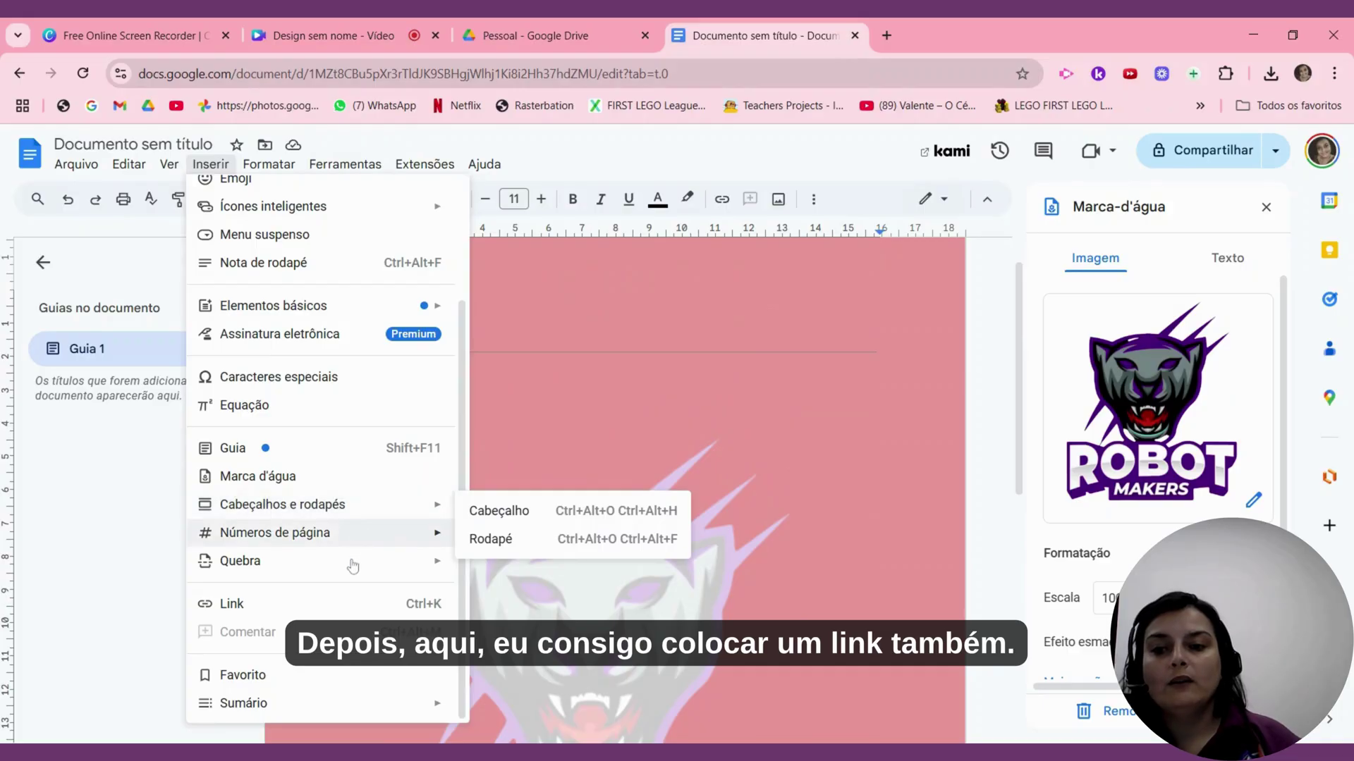
click(314, 607)
click(457, 410)
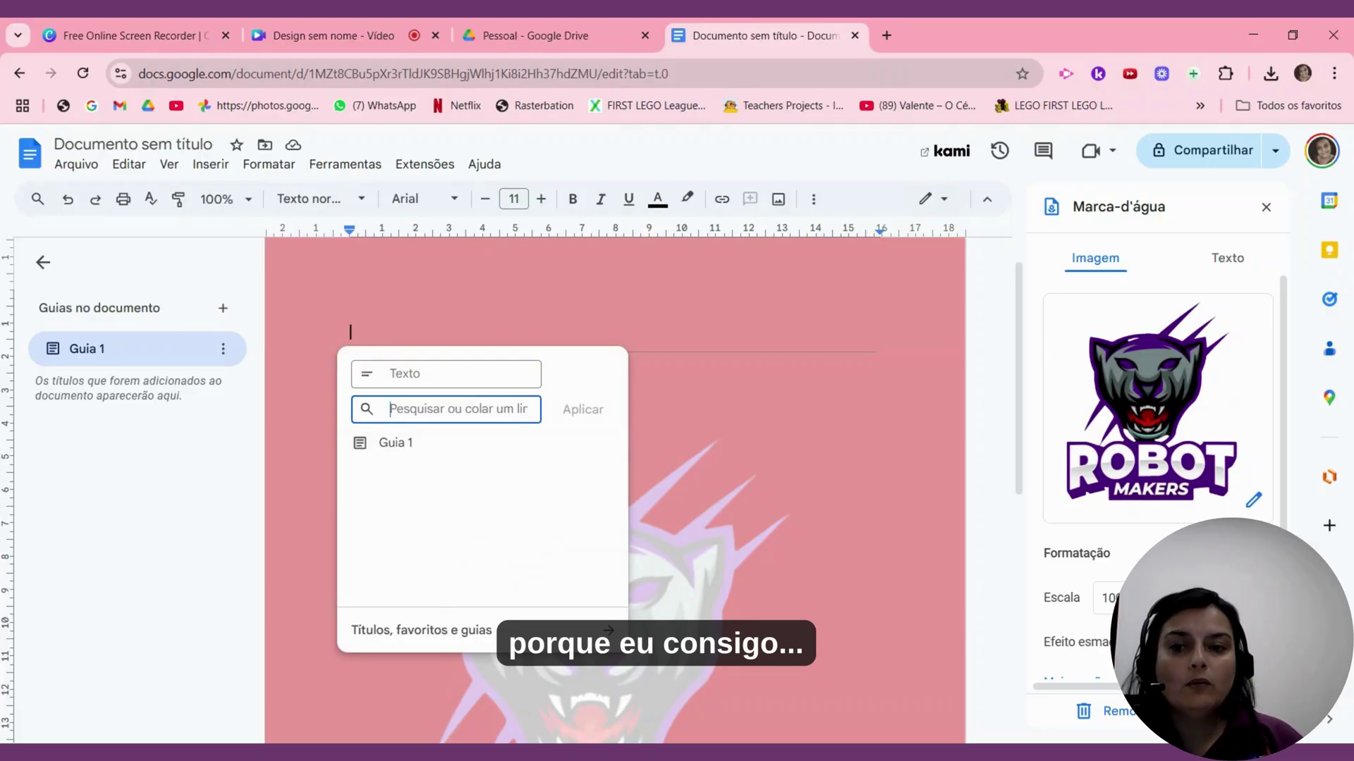
click(456, 375)
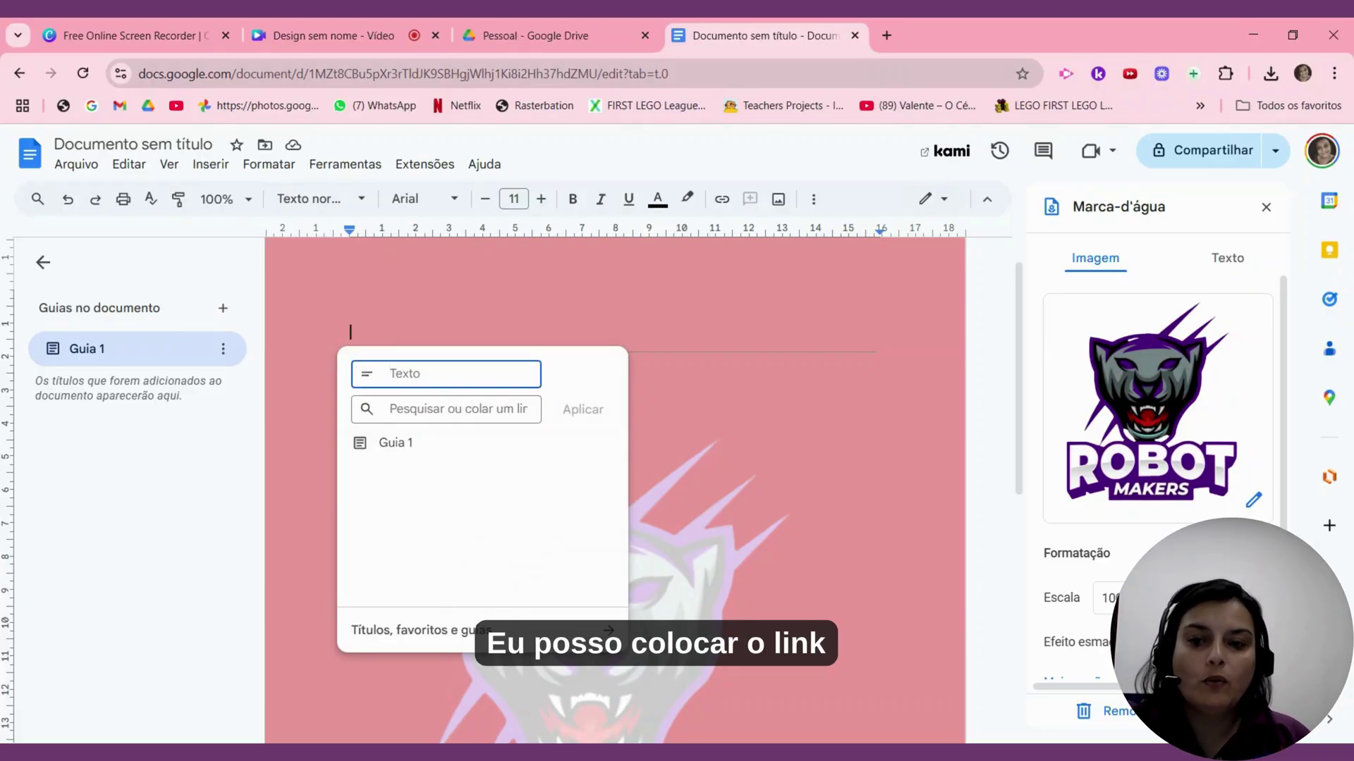
text(https://drive.google.com/drive/home)
click(457, 410)
text(https://drive.google.com/drive/home)
key(Return)
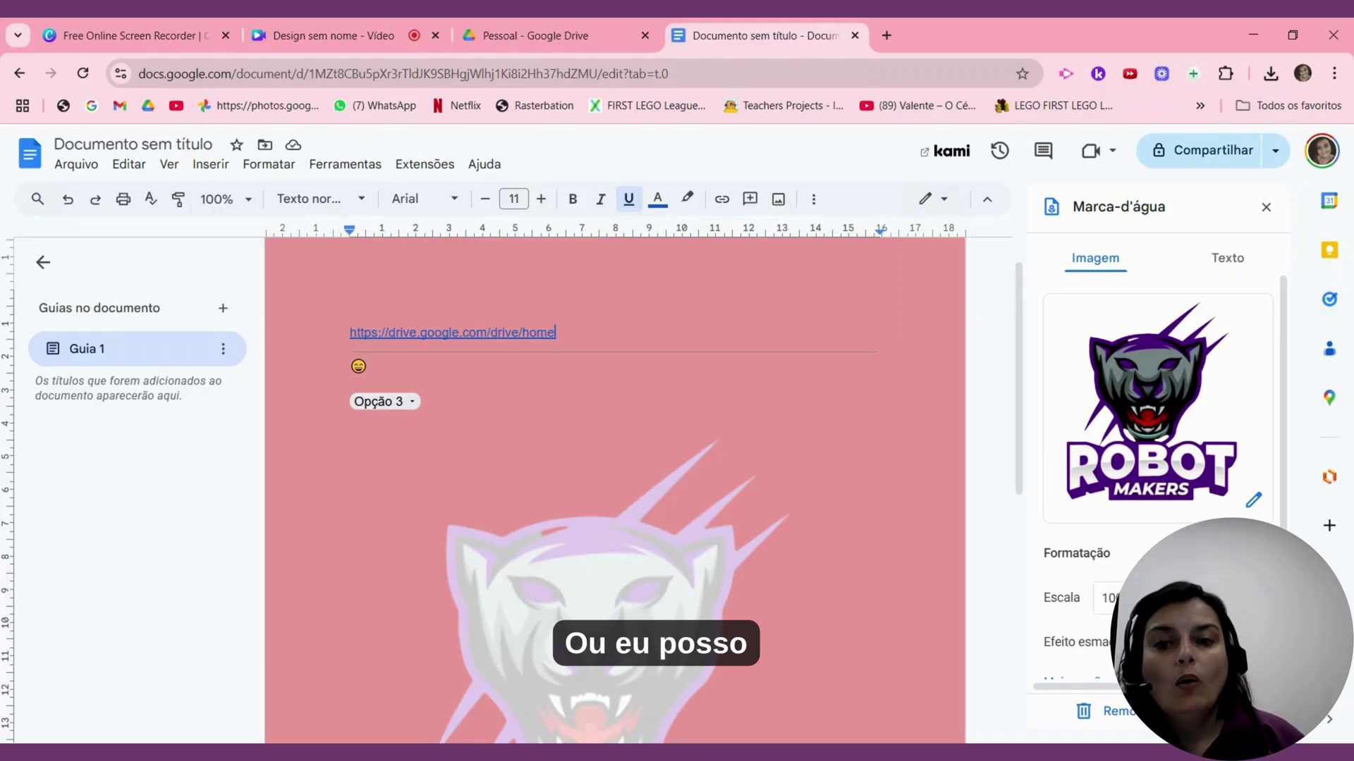
key(Return)
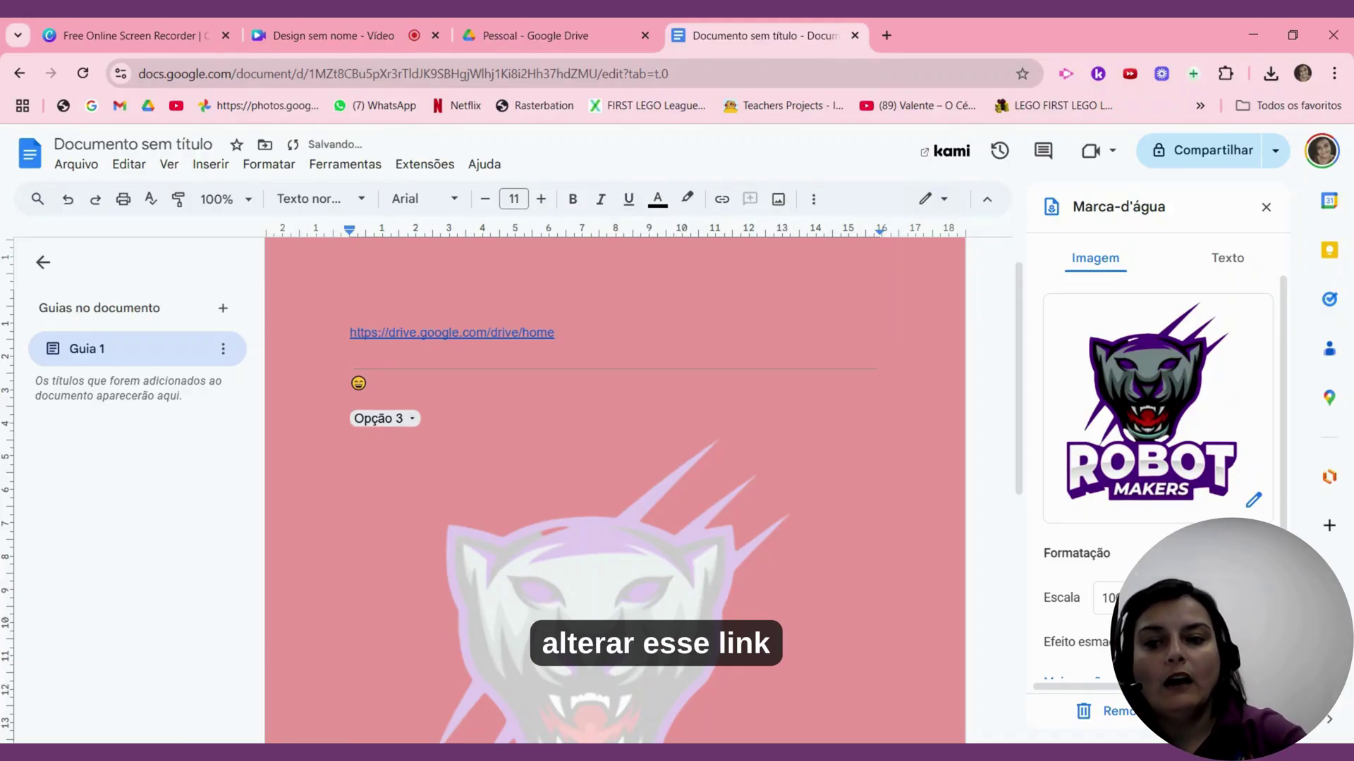
- Change the link's display text to "Drive" and preview its destination
click(523, 332)
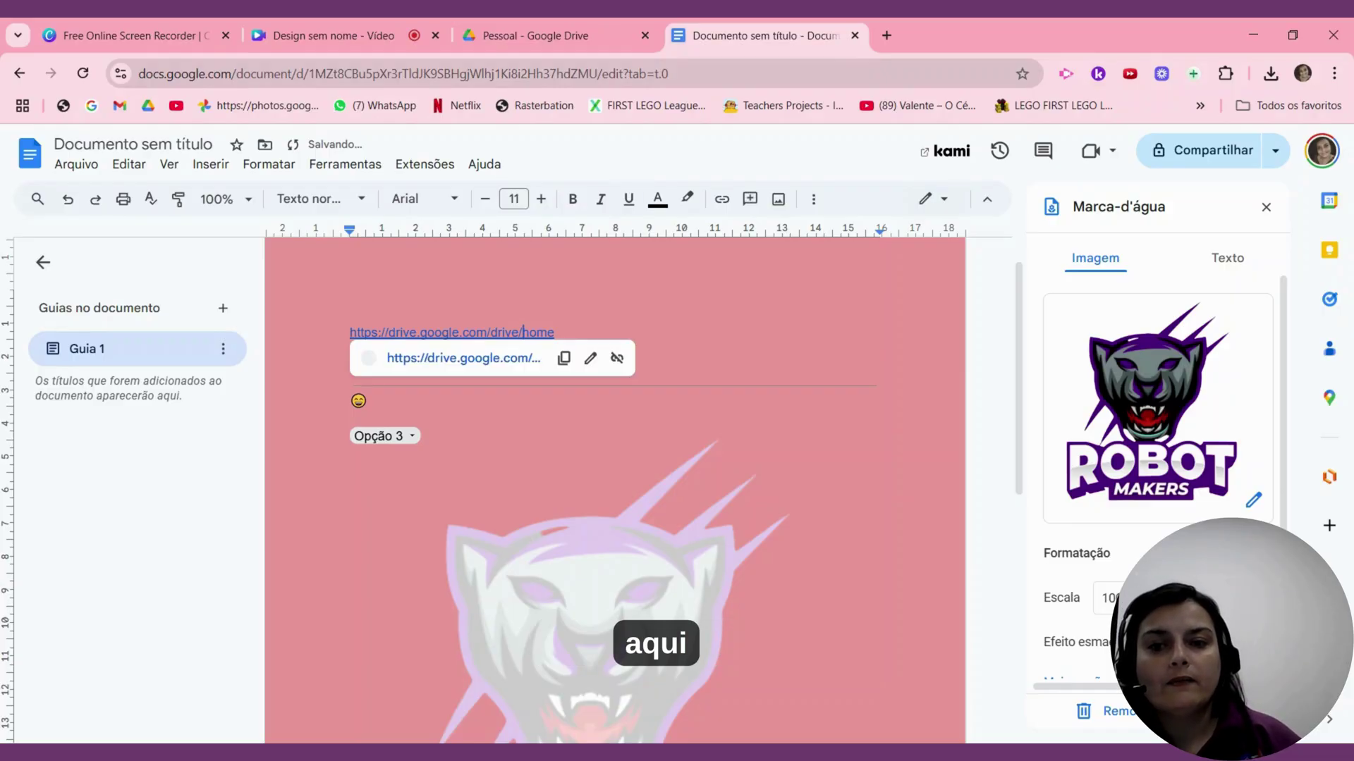
click(592, 362)
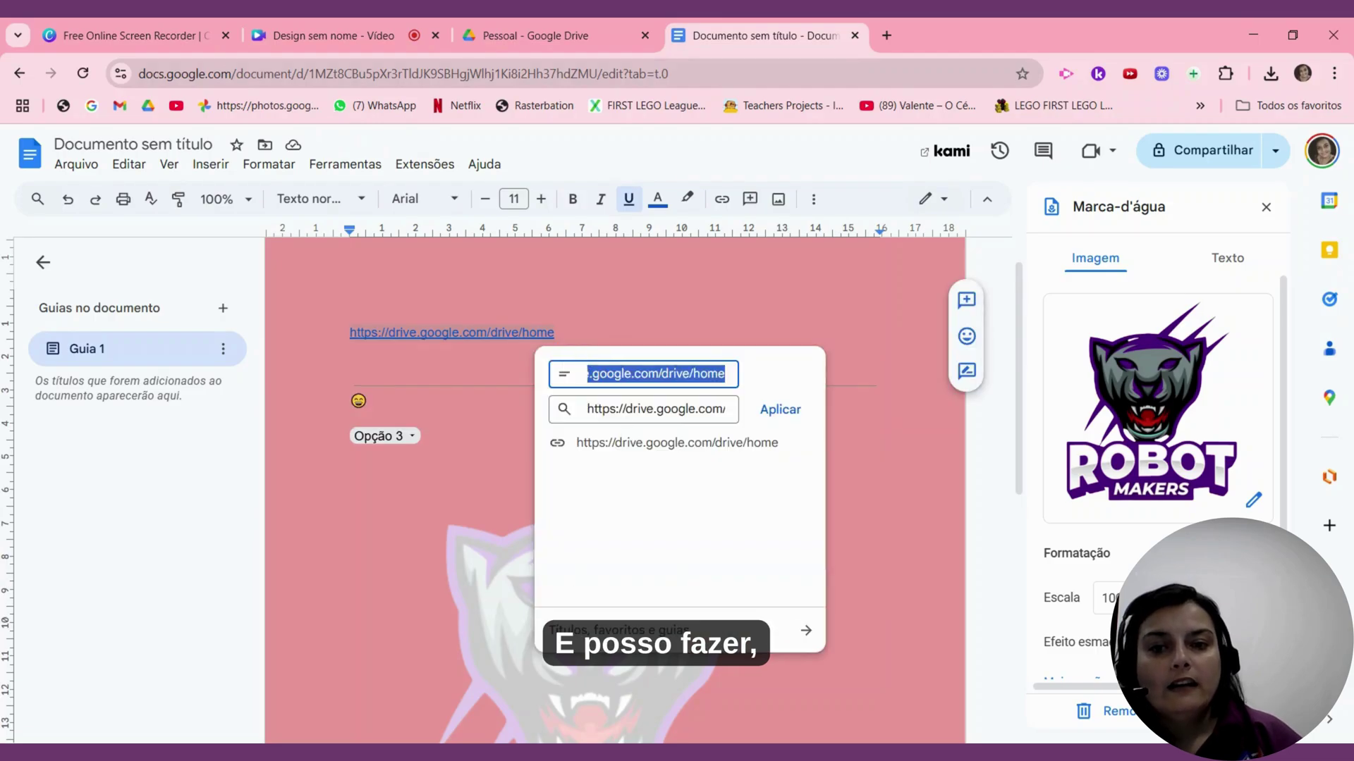
text(Drive)
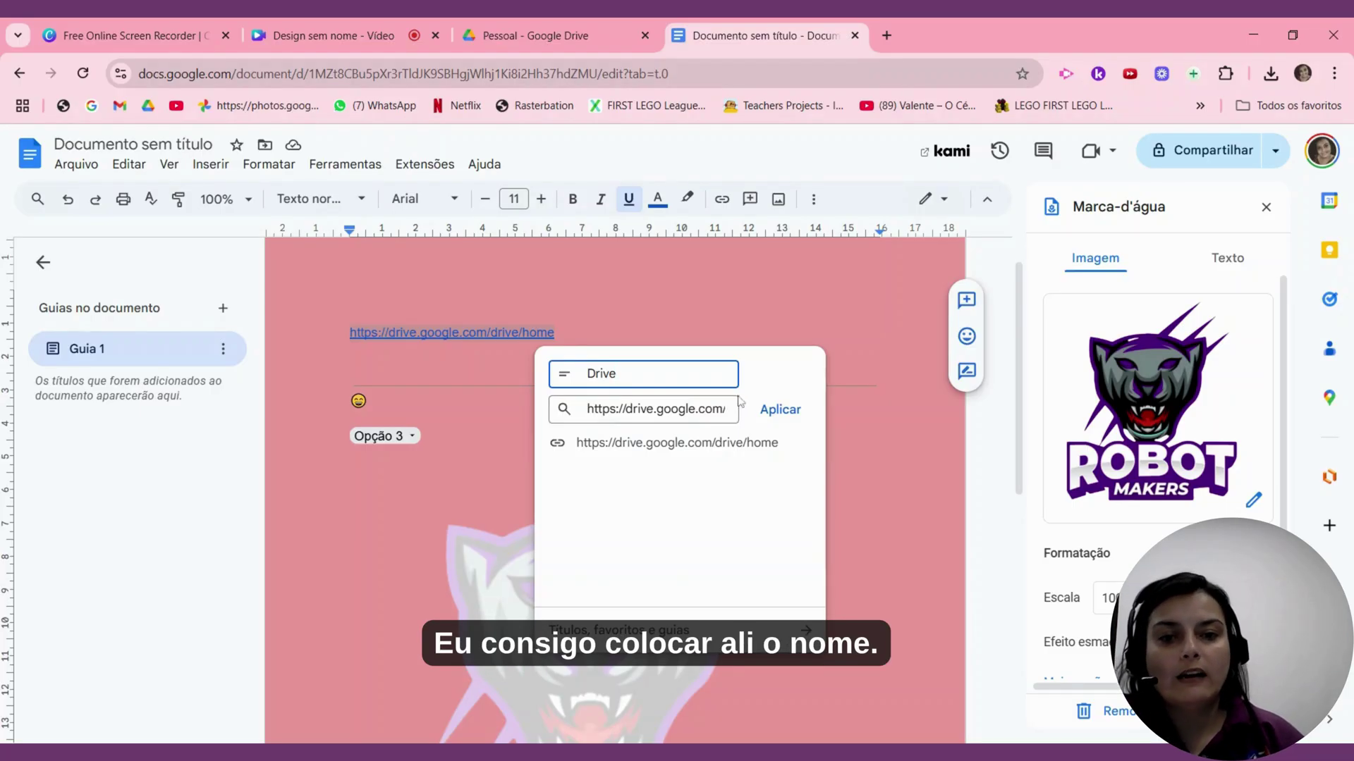
click(779, 410)
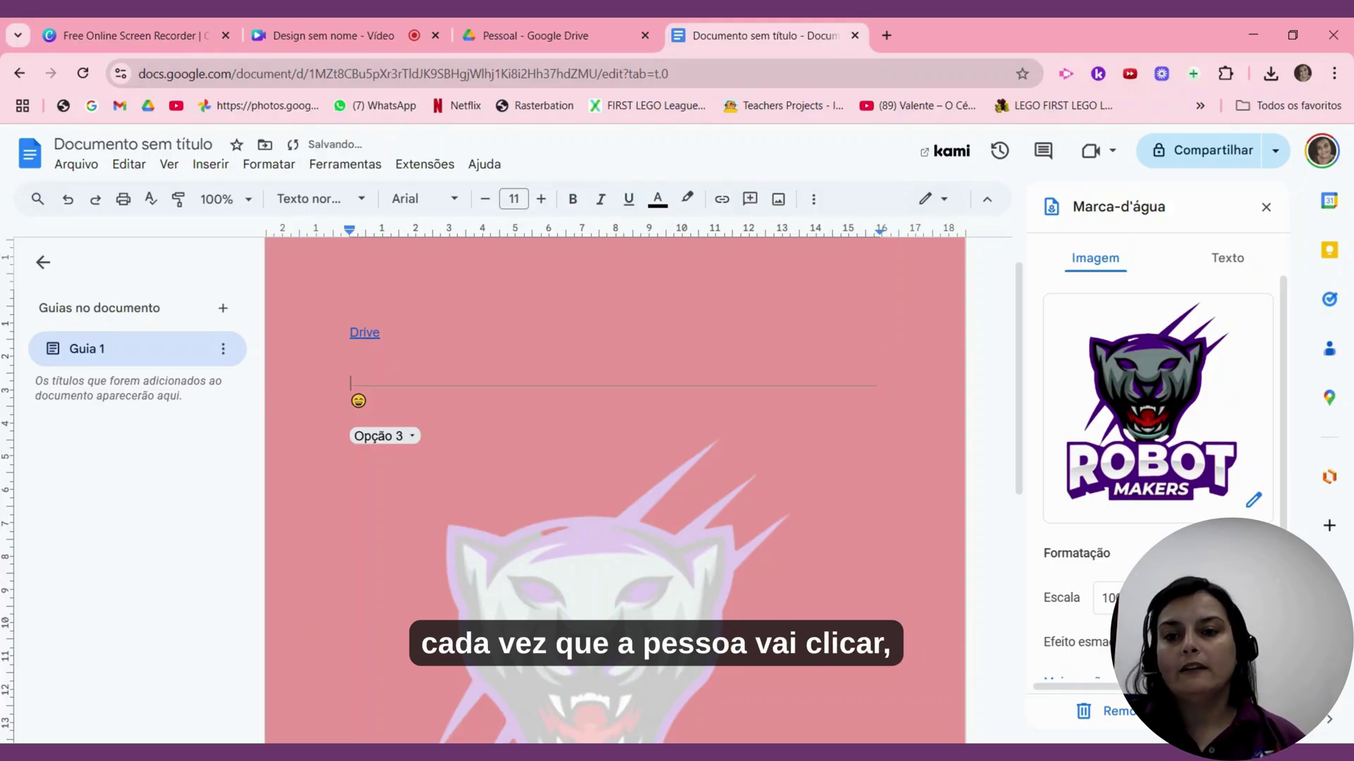
click(364, 332)
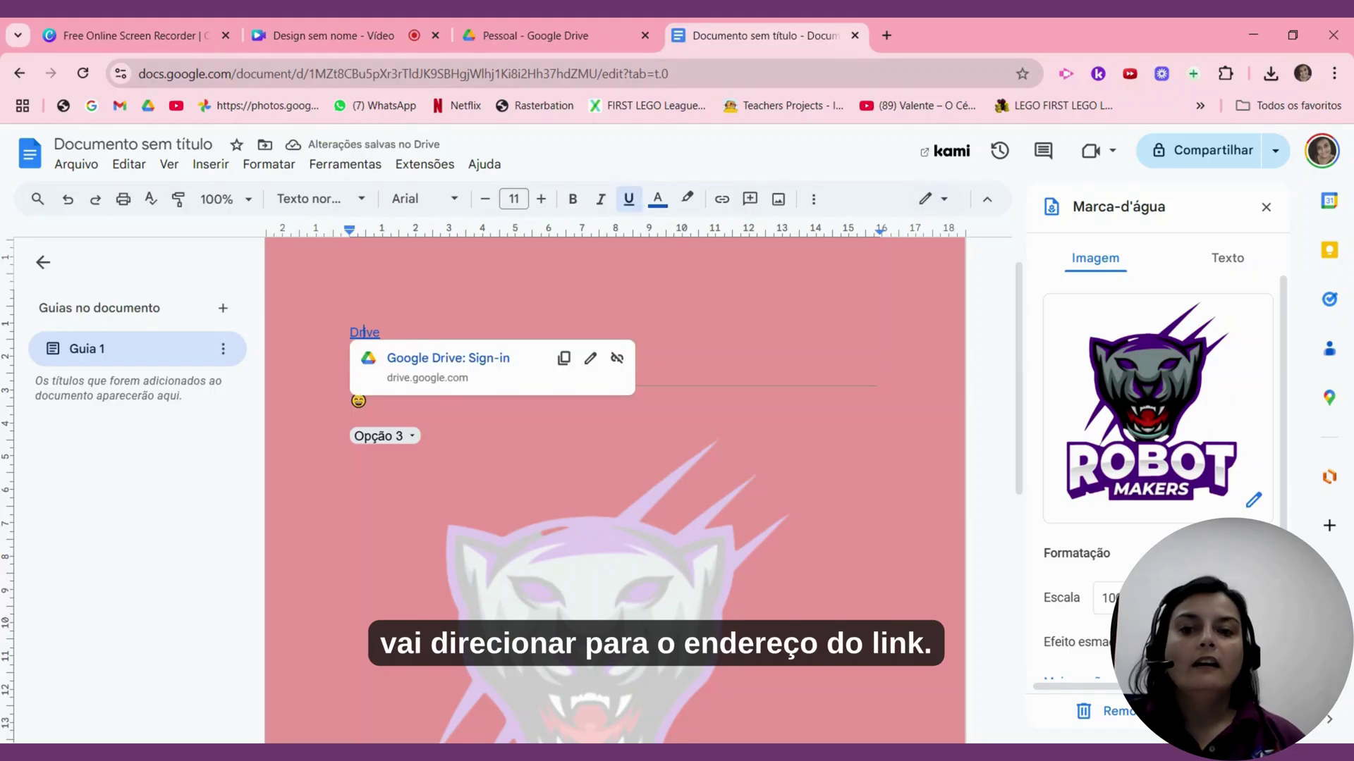
- Examine the document's insertion, formatting and tool options, including table of contents, alignment, text styling and word count
double_click(354, 316)
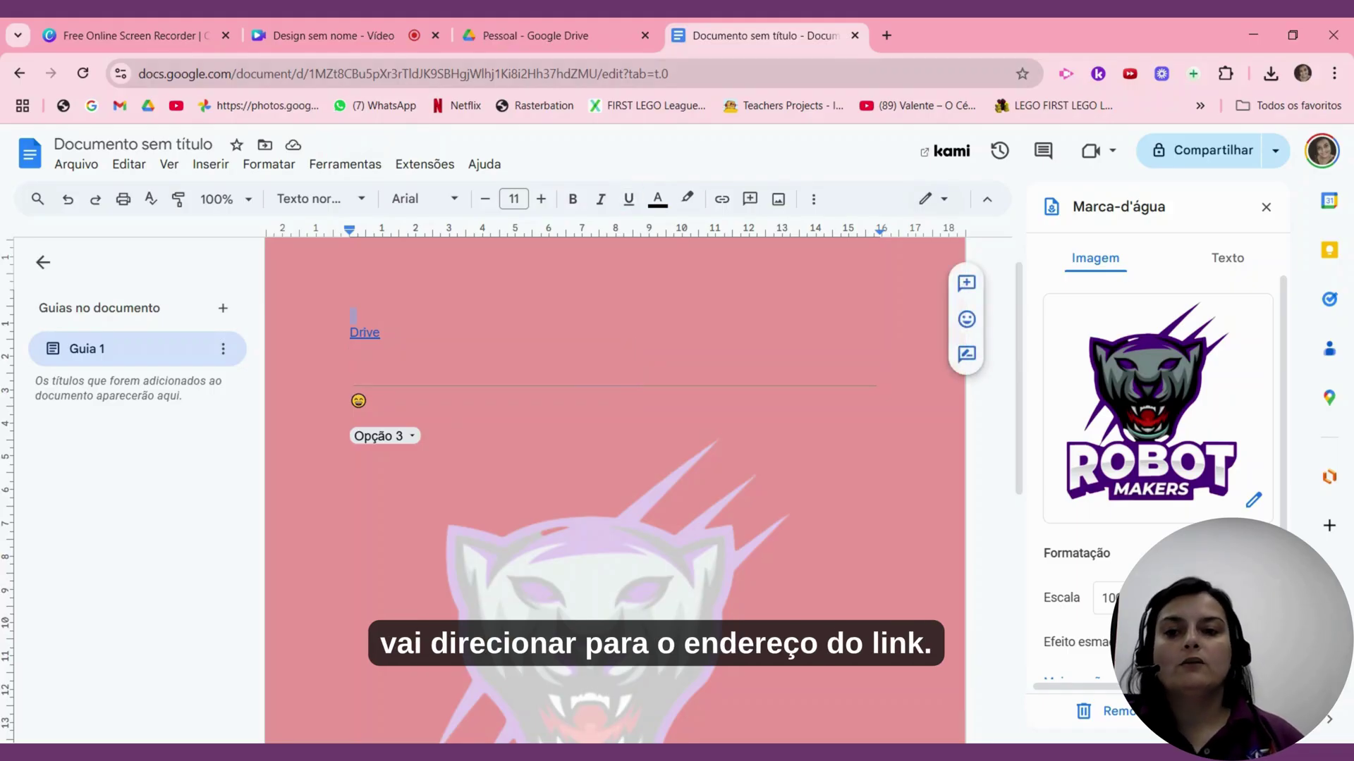
click(225, 173)
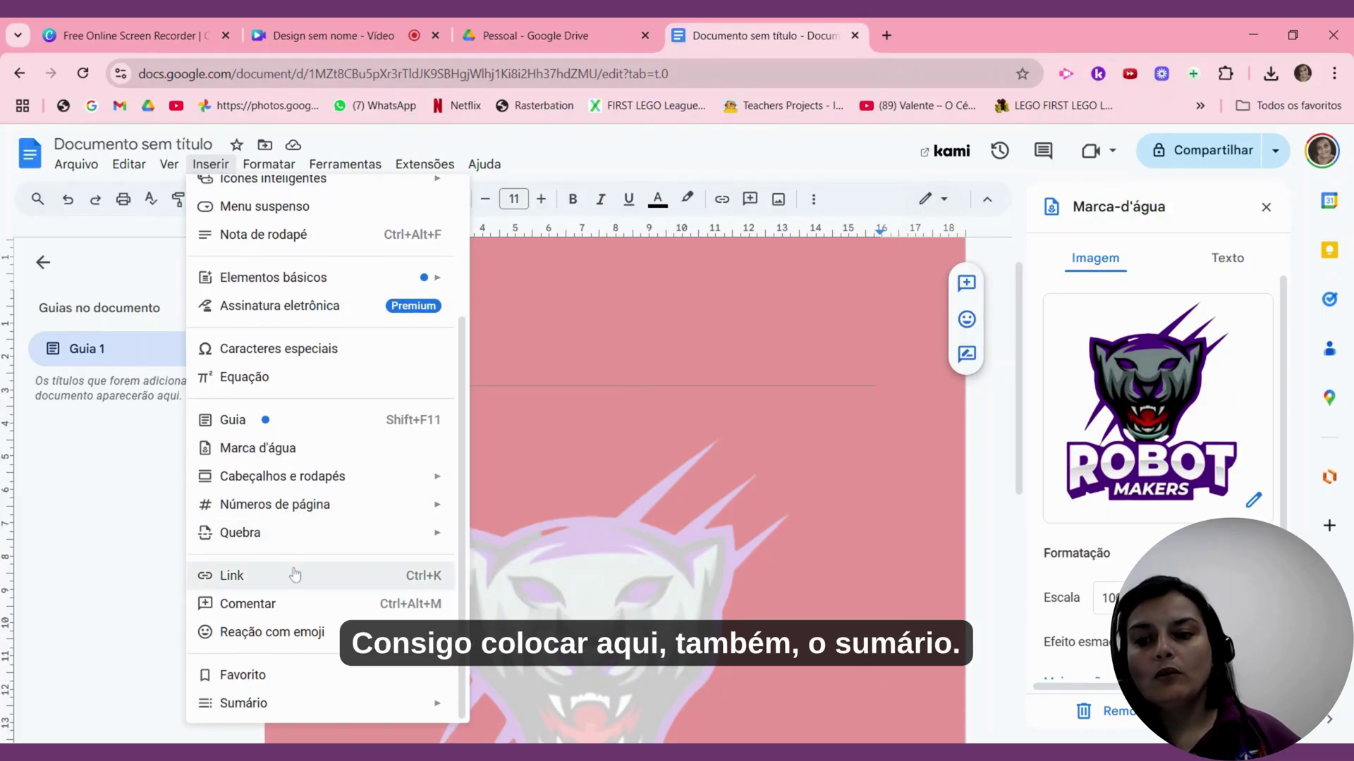
mouse_move(310, 707)
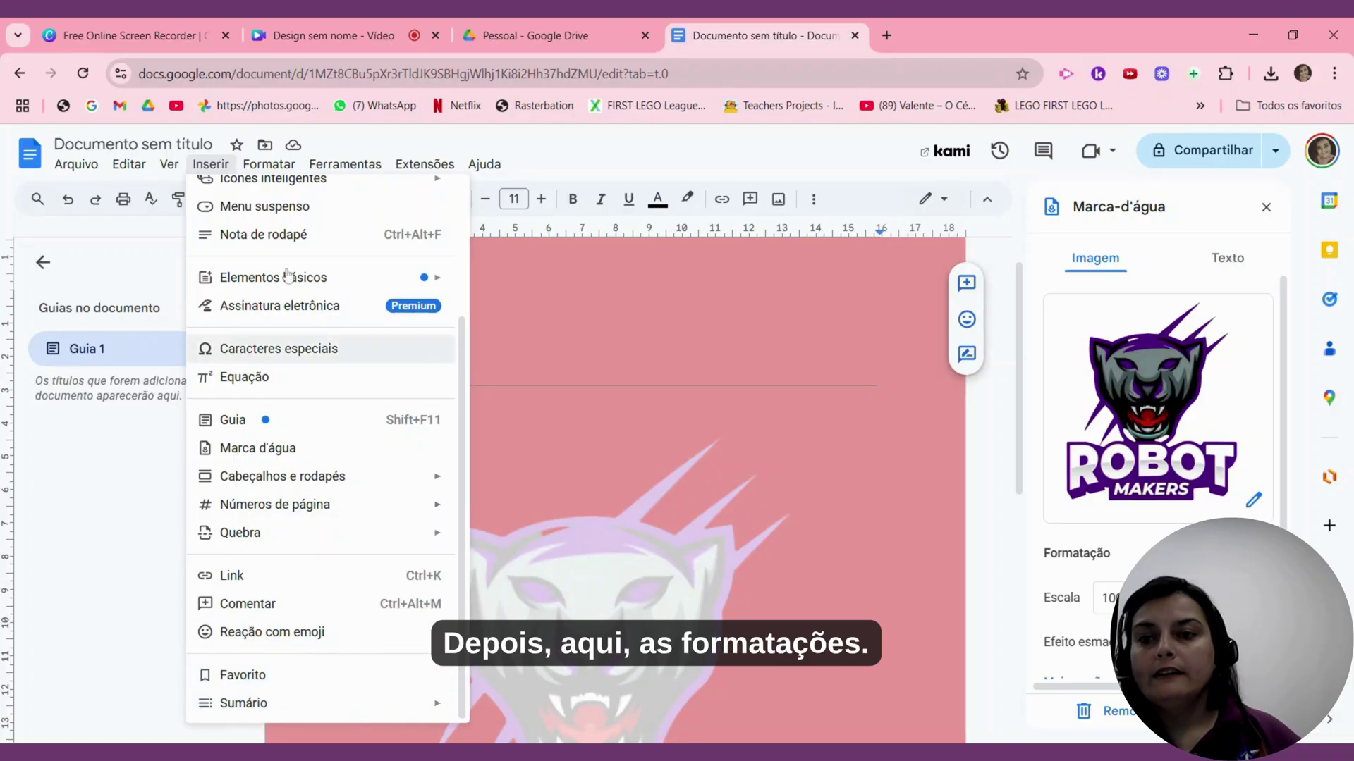
click(280, 164)
click(280, 164)
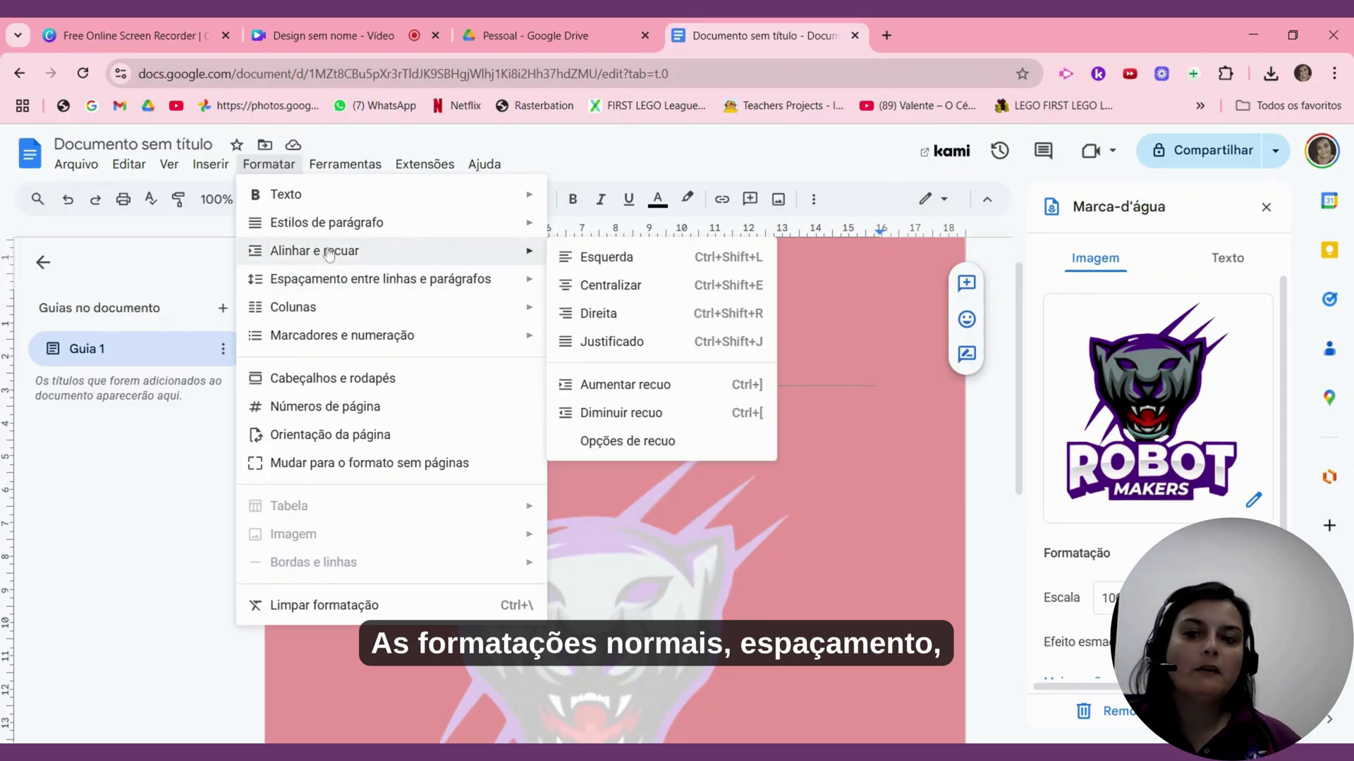
mouse_move(326, 308)
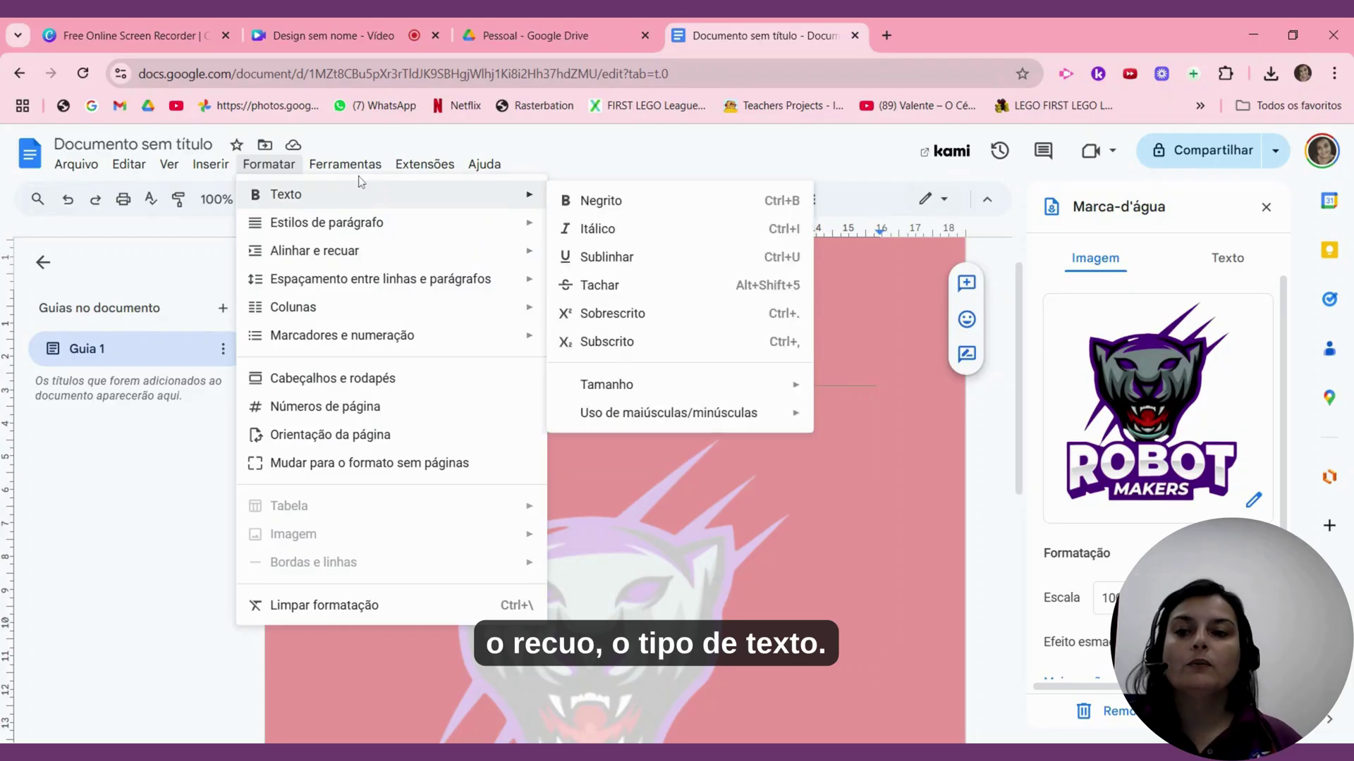
mouse_move(345, 164)
click(175, 264)
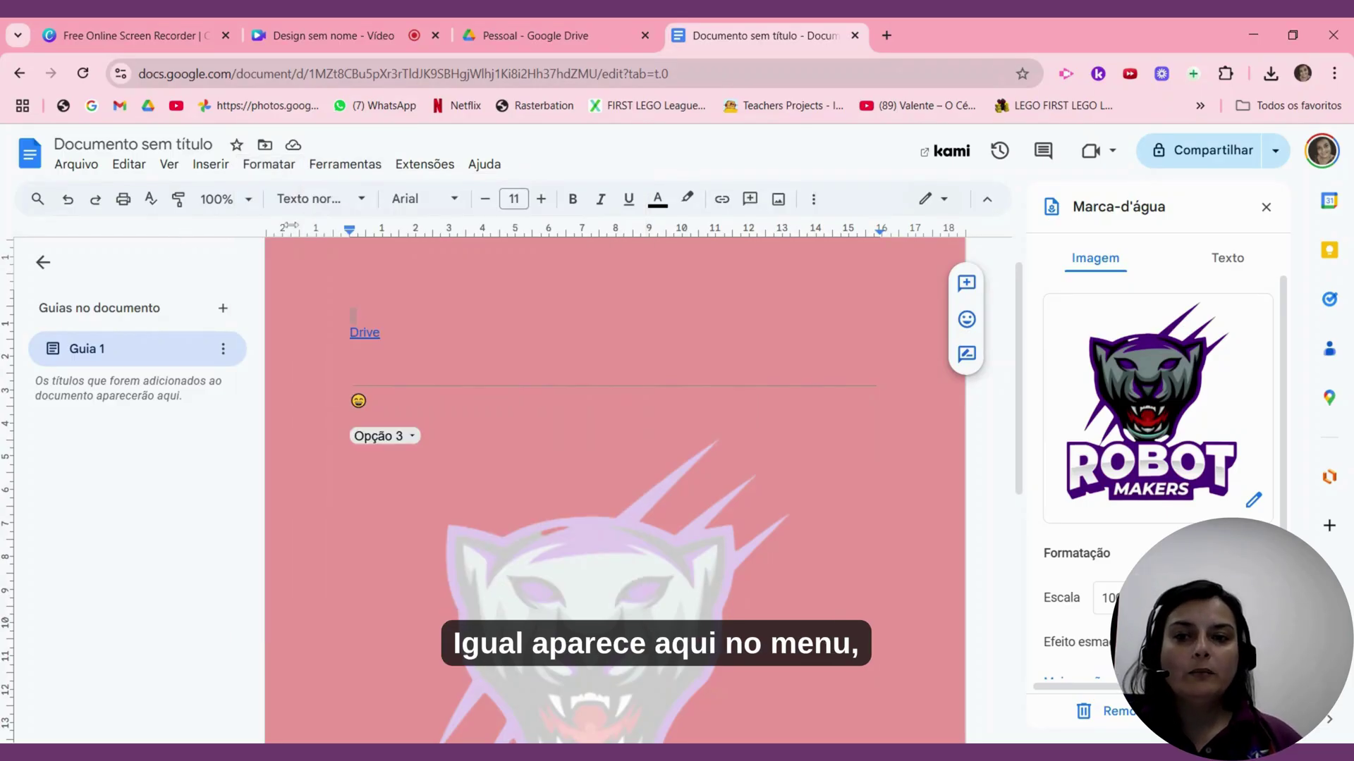
click(345, 167)
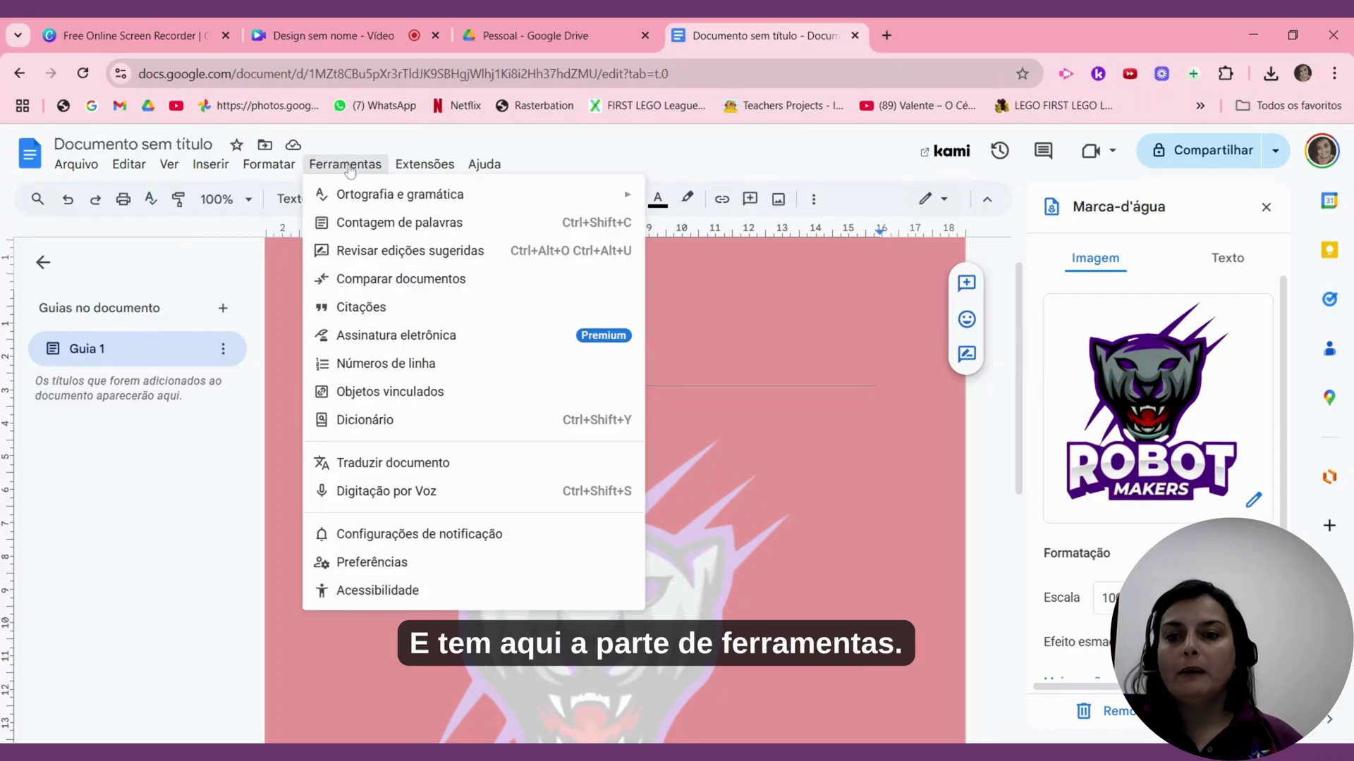
mouse_move(366, 206)
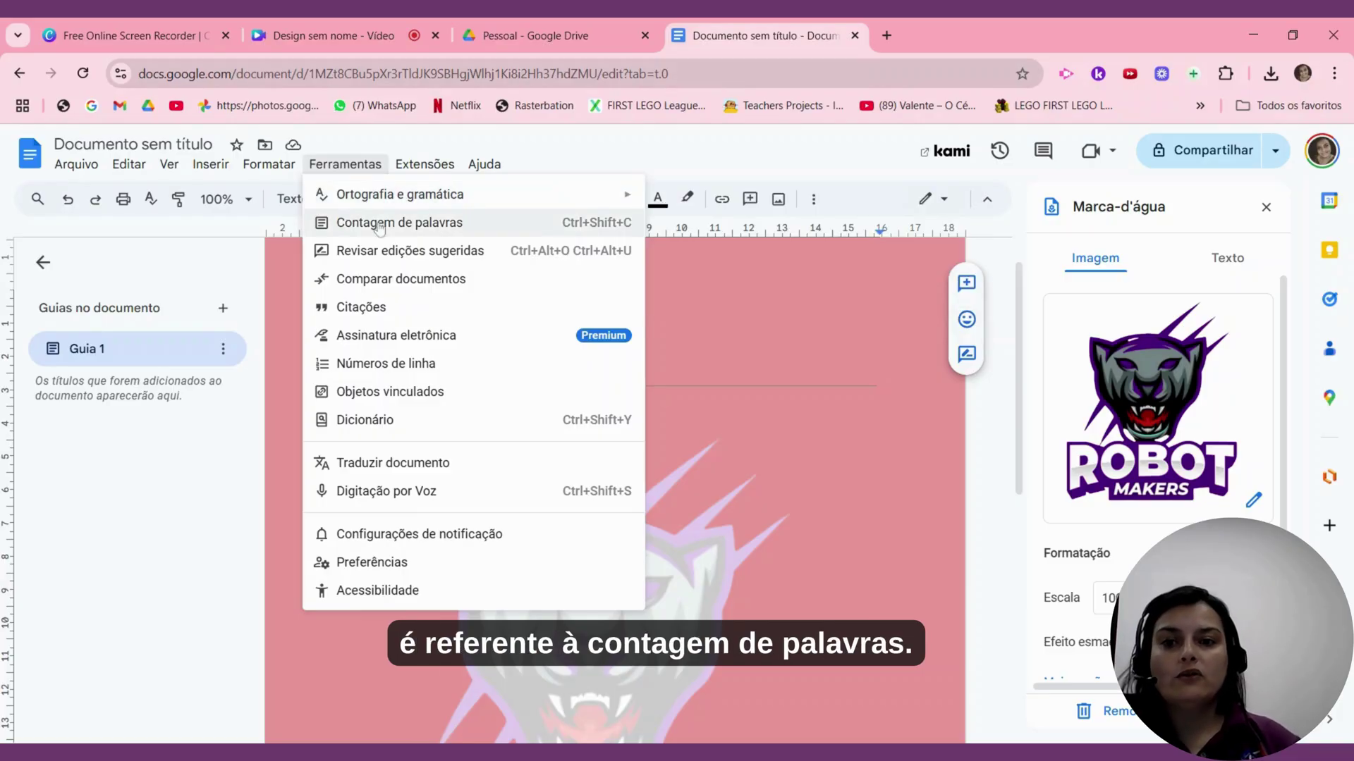
click(695, 314)
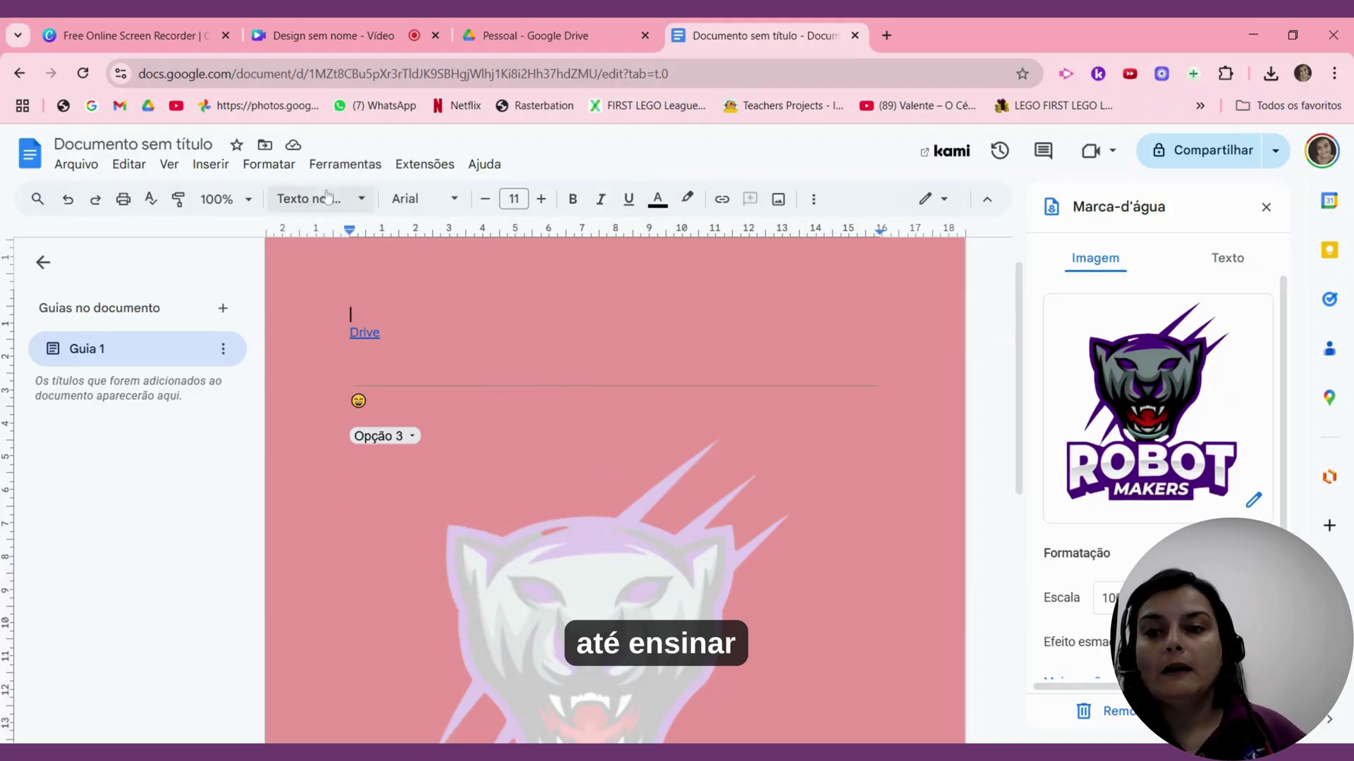
- Dictate a Portuguese paragraph beginning "A partir daí tudo o que eu falar" above the Drive link with voice typing, then stop recording
click(282, 169)
mouse_move(321, 170)
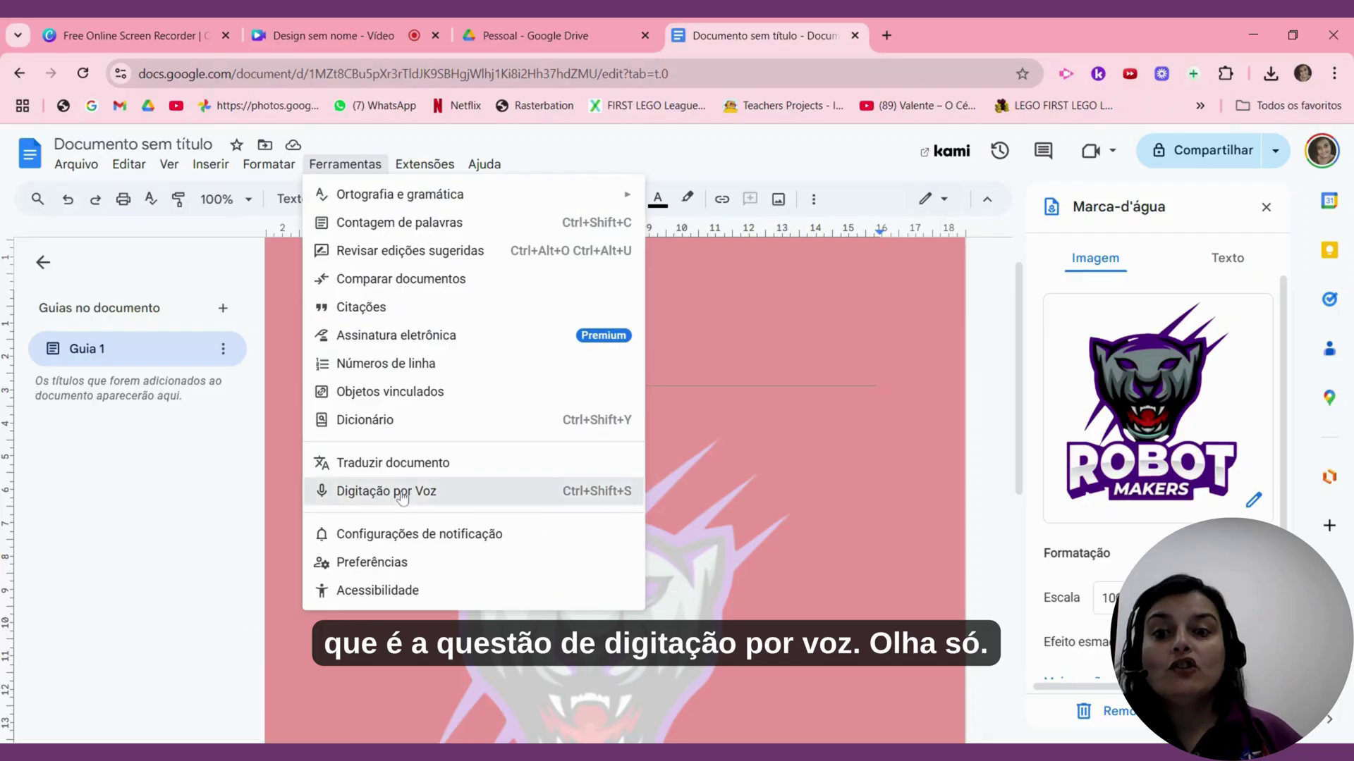
click(402, 493)
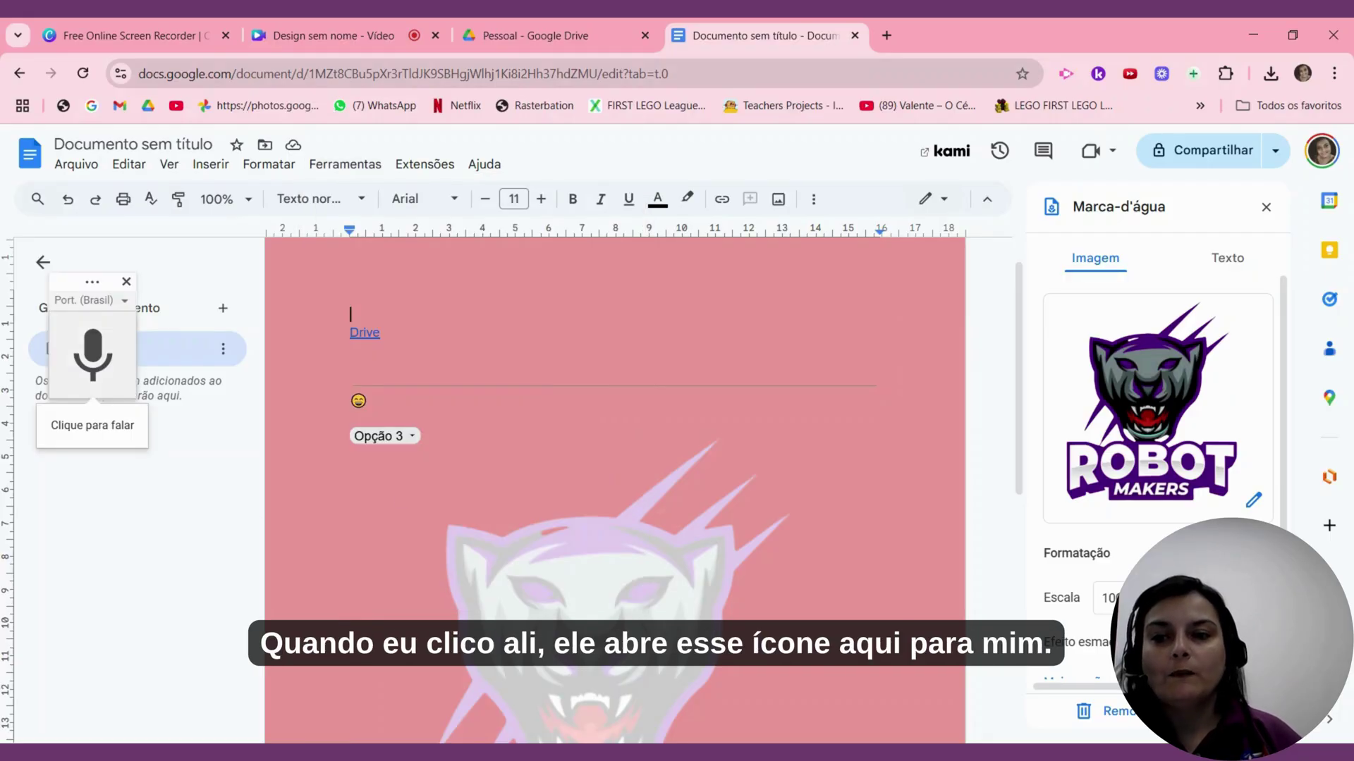
click(92, 353)
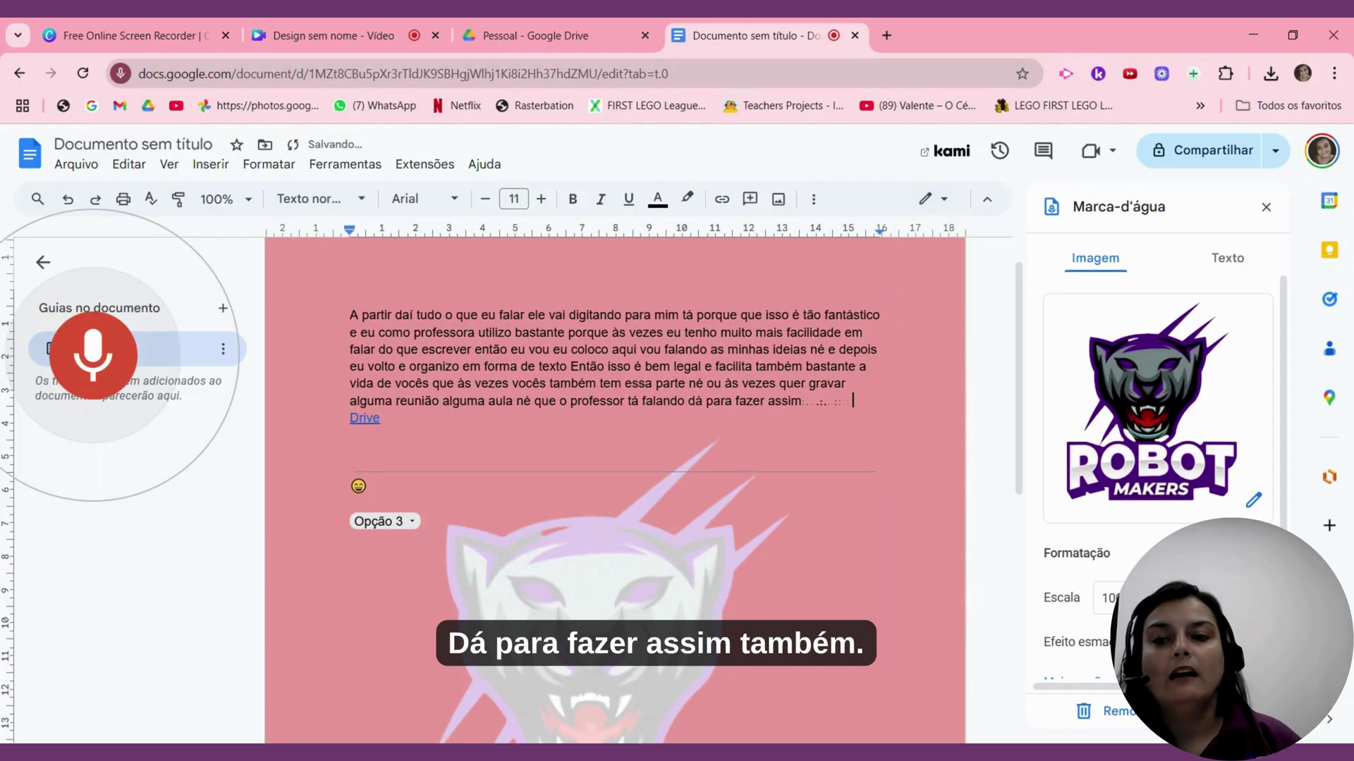
click(104, 372)
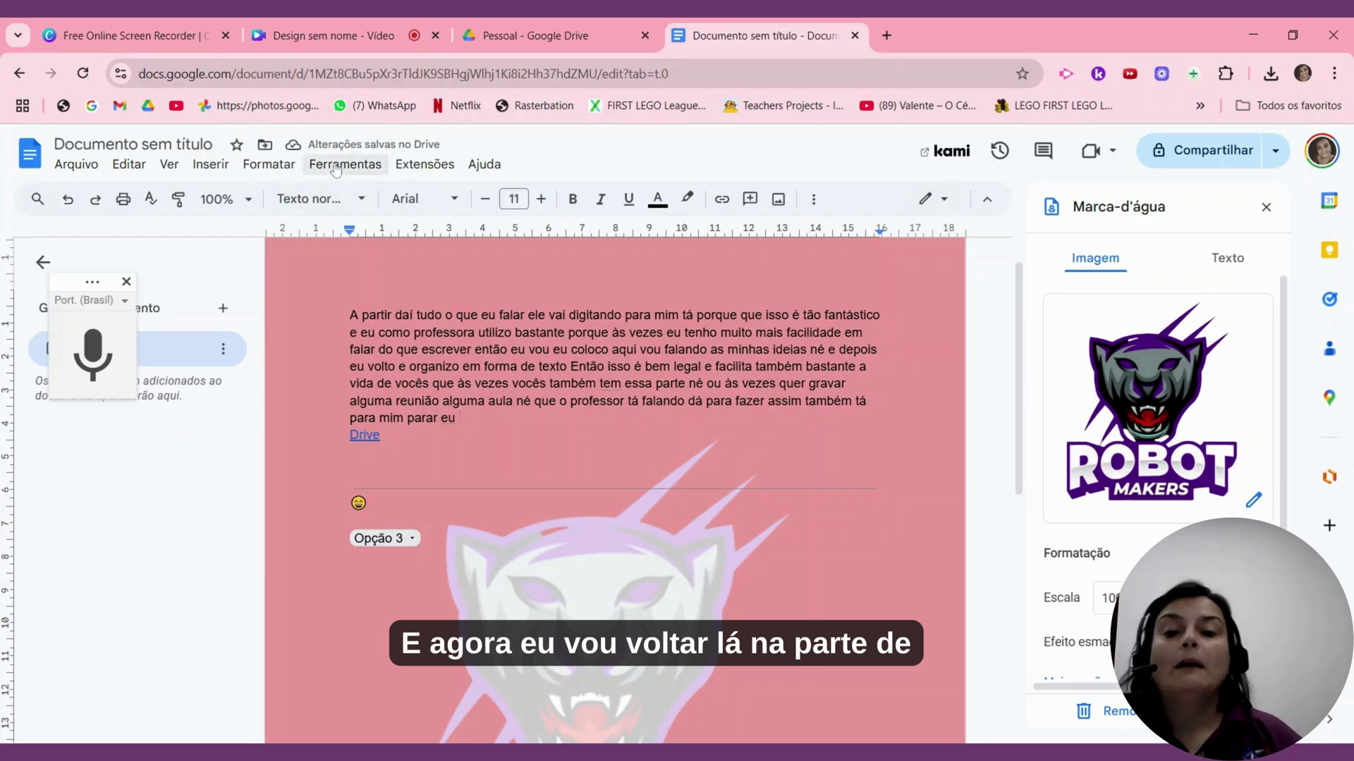
- Check the document's word count, including pages and characters, and close the count
click(340, 165)
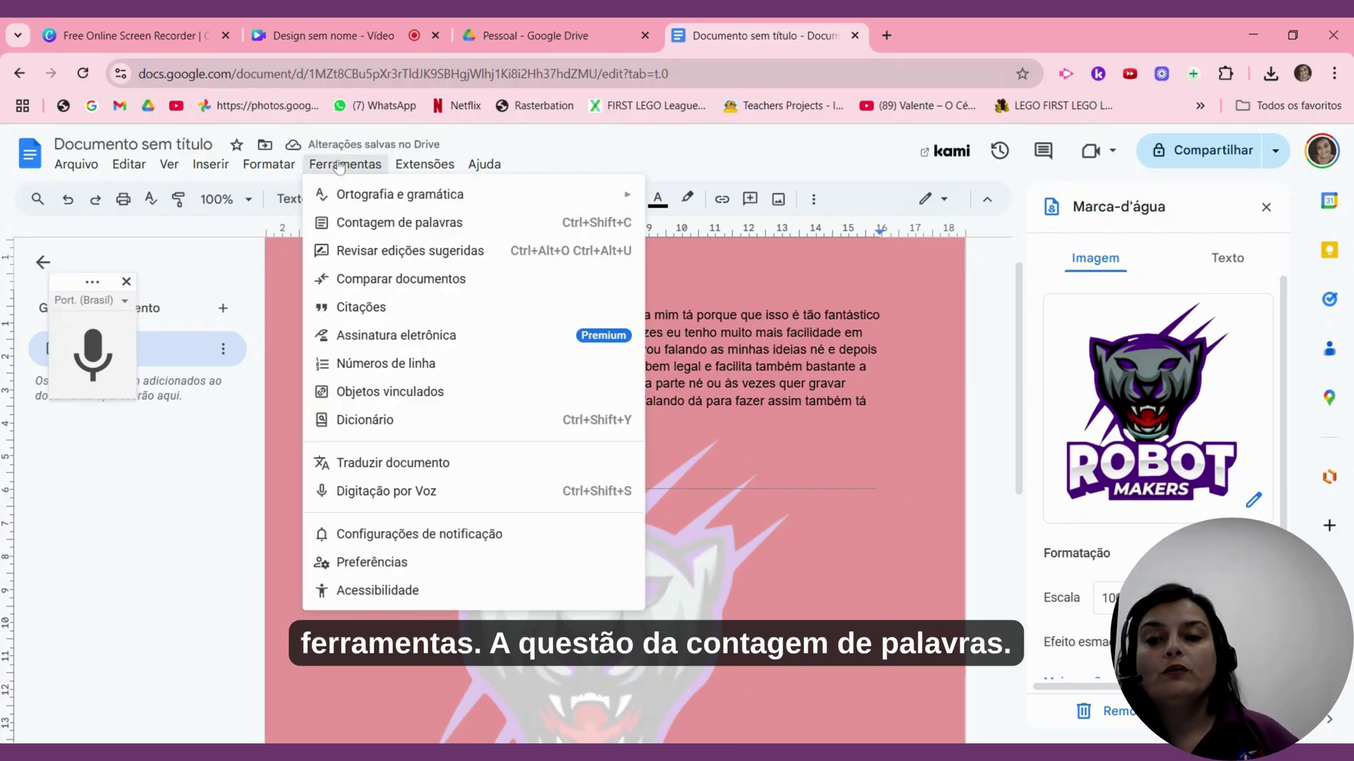
click(370, 223)
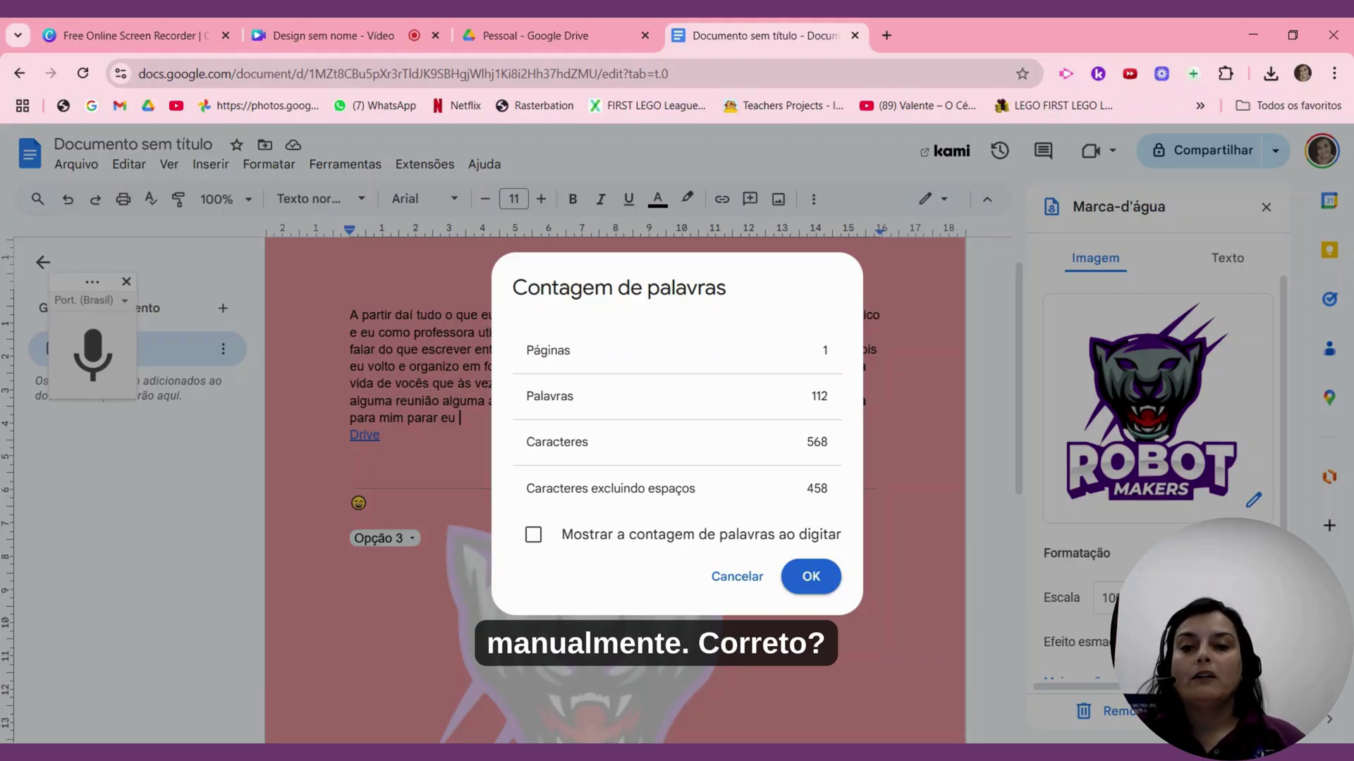
click(810, 576)
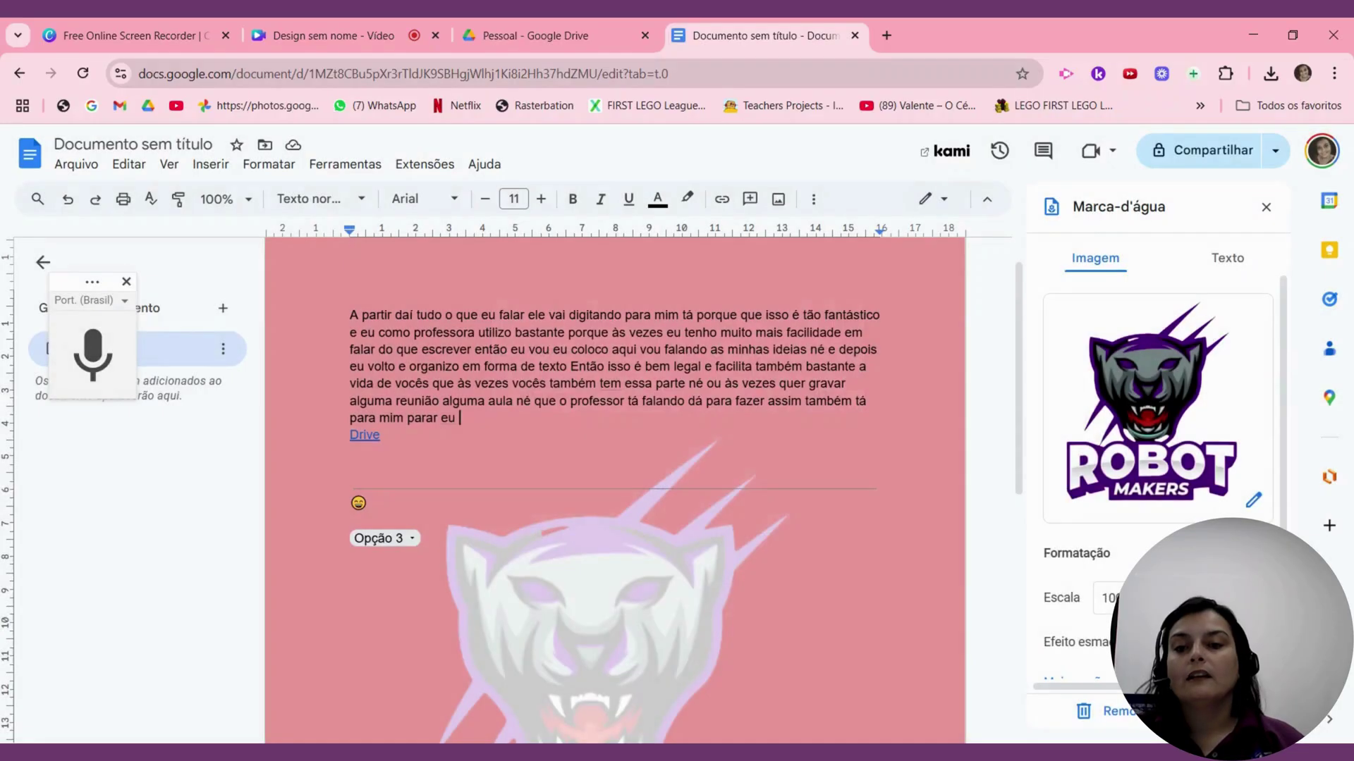
- Create a translated copy of the document in Spanish (Espanhol), keeping the title "Cópia traduzida de Documento sem título"
click(335, 169)
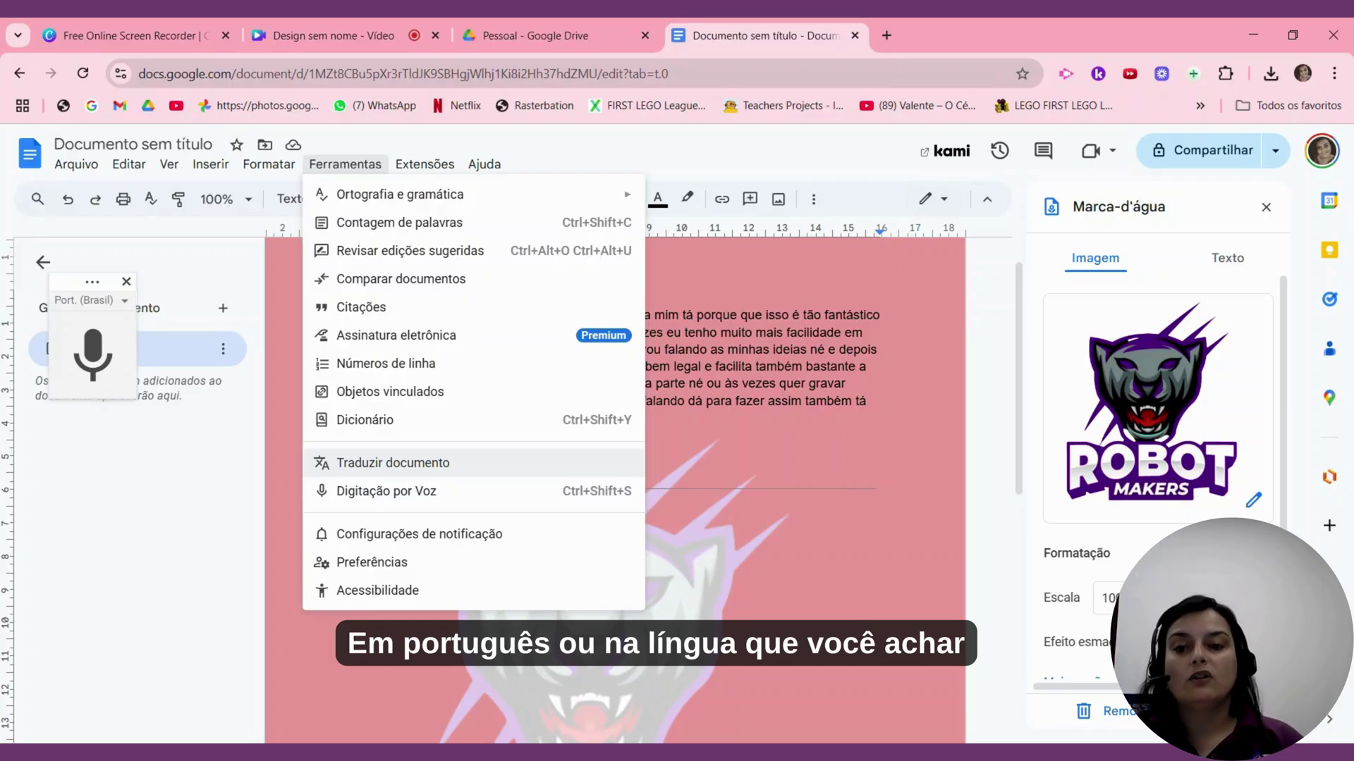
click(436, 469)
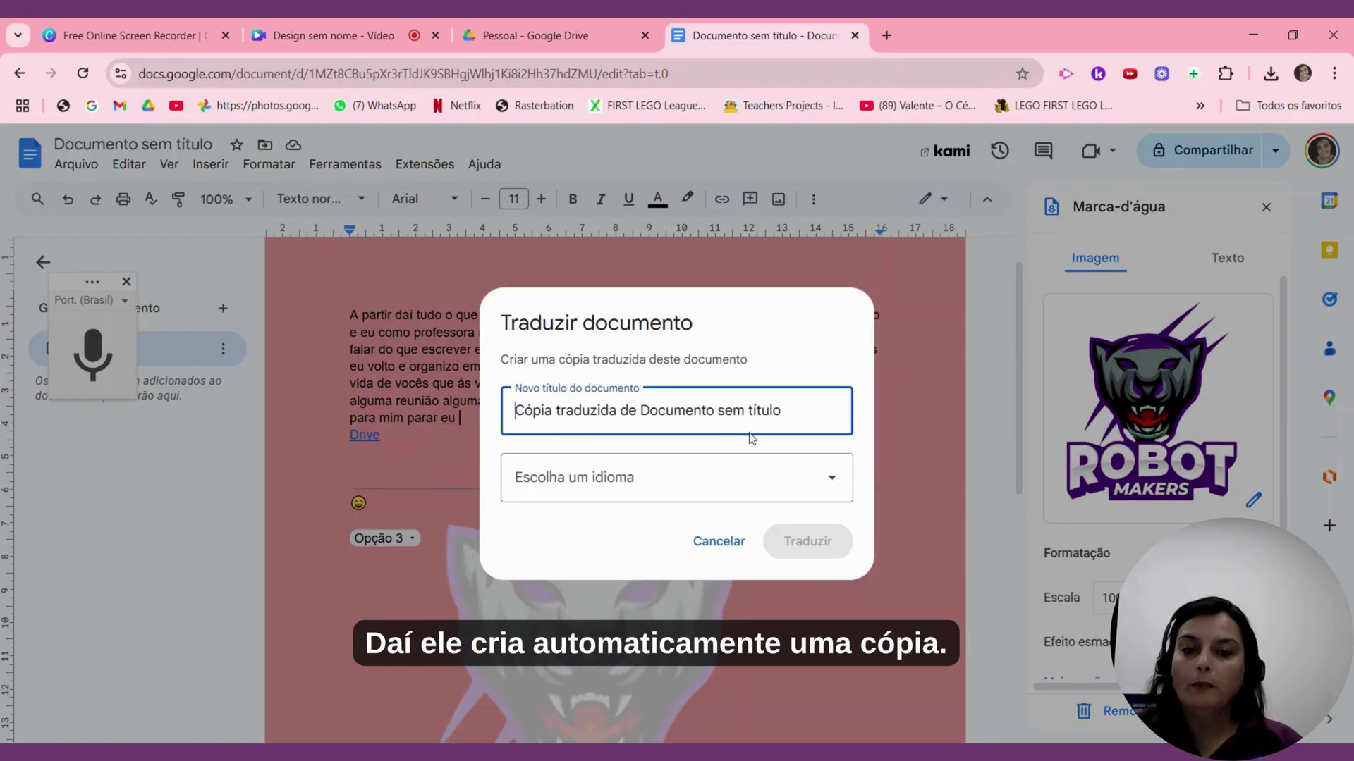
click(741, 480)
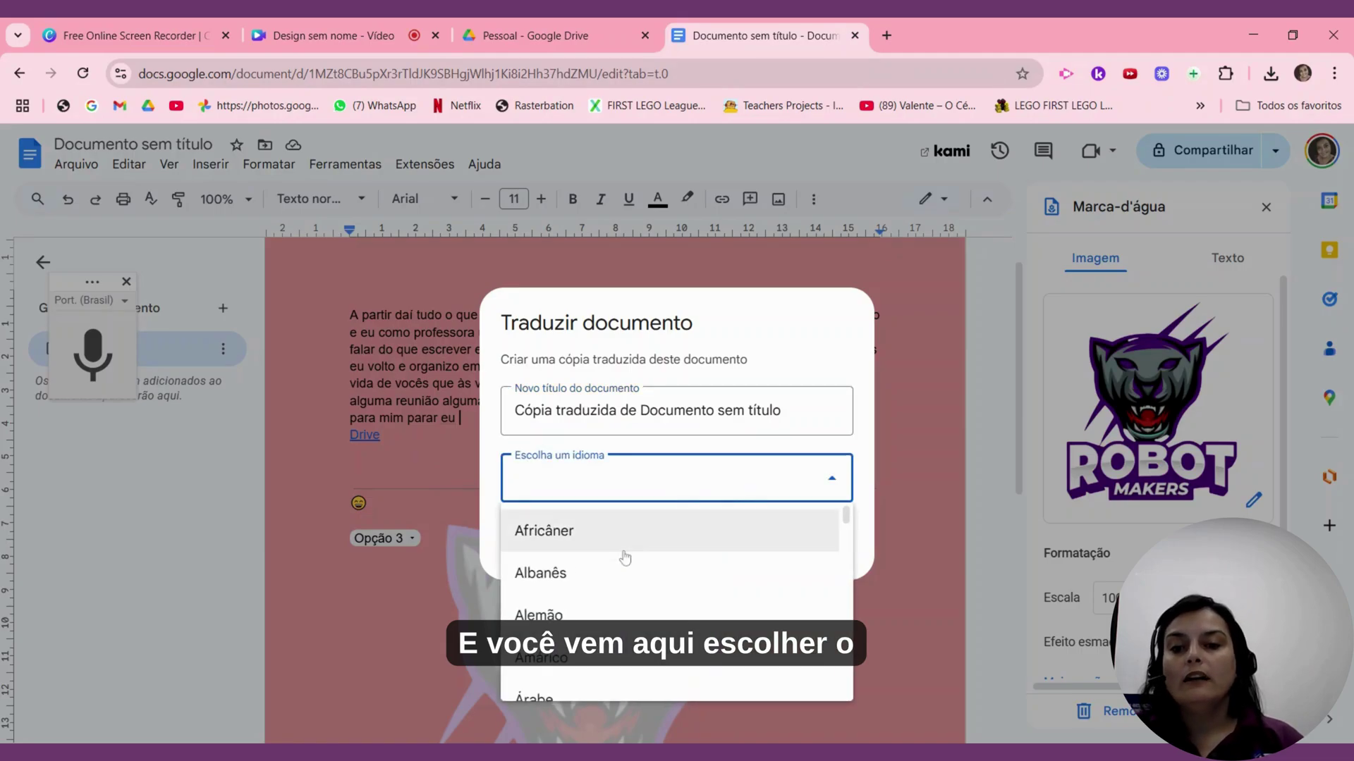
scroll(626, 560, down, 3)
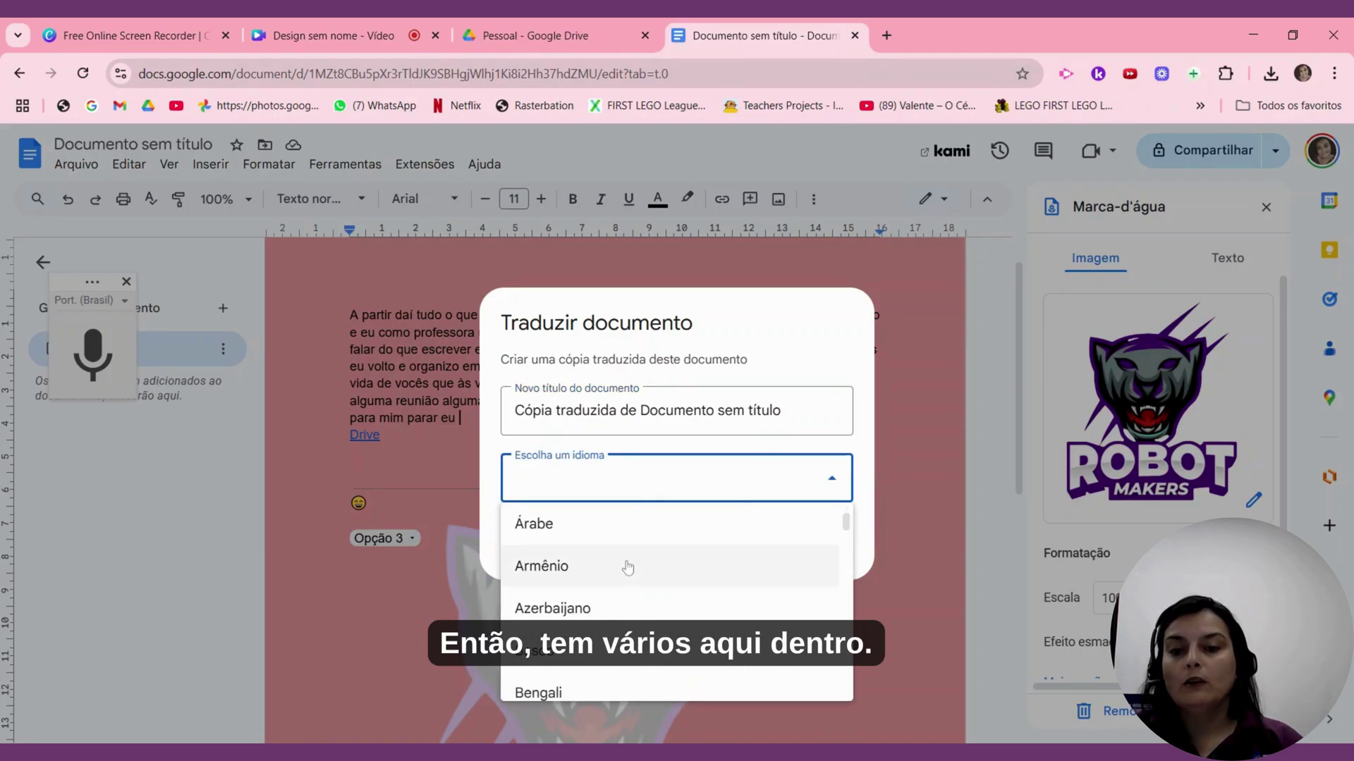
scroll(627, 567, down, 6)
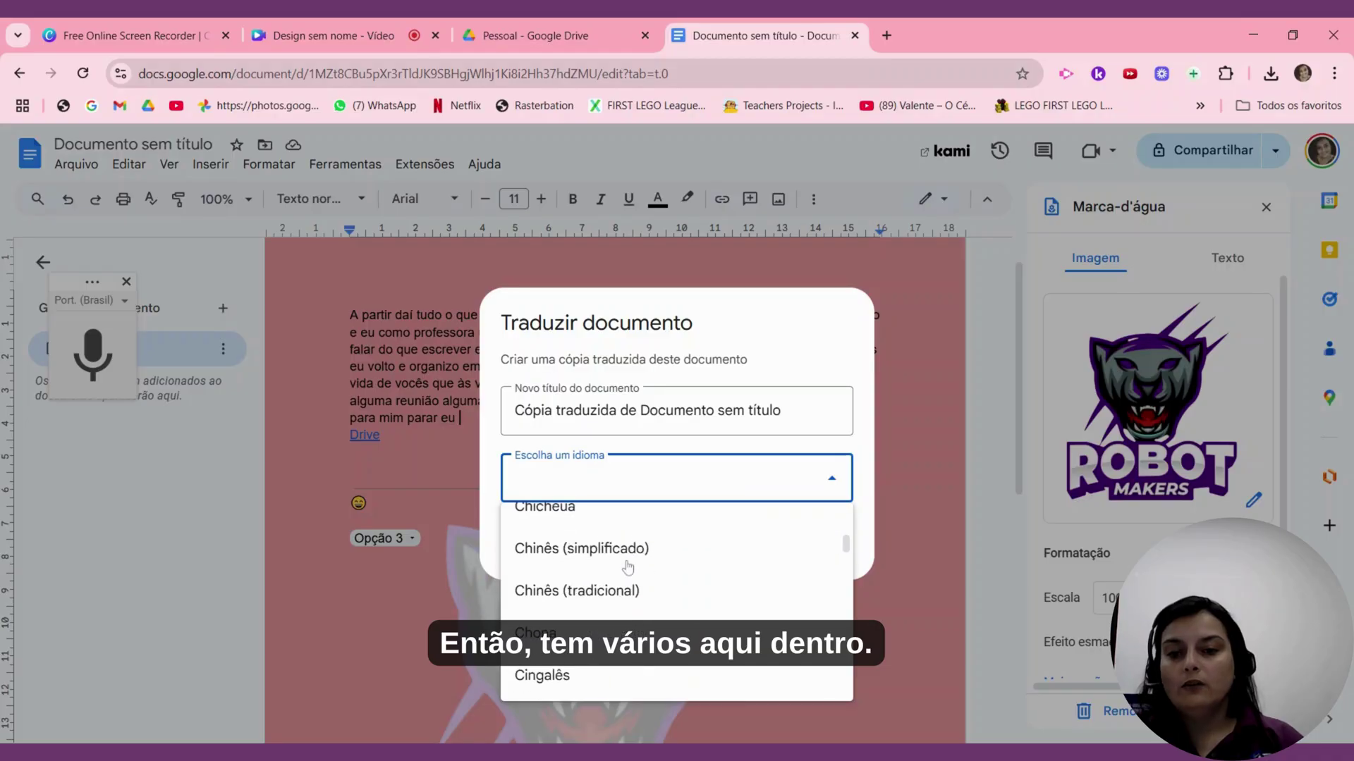
scroll(627, 566, down, 1)
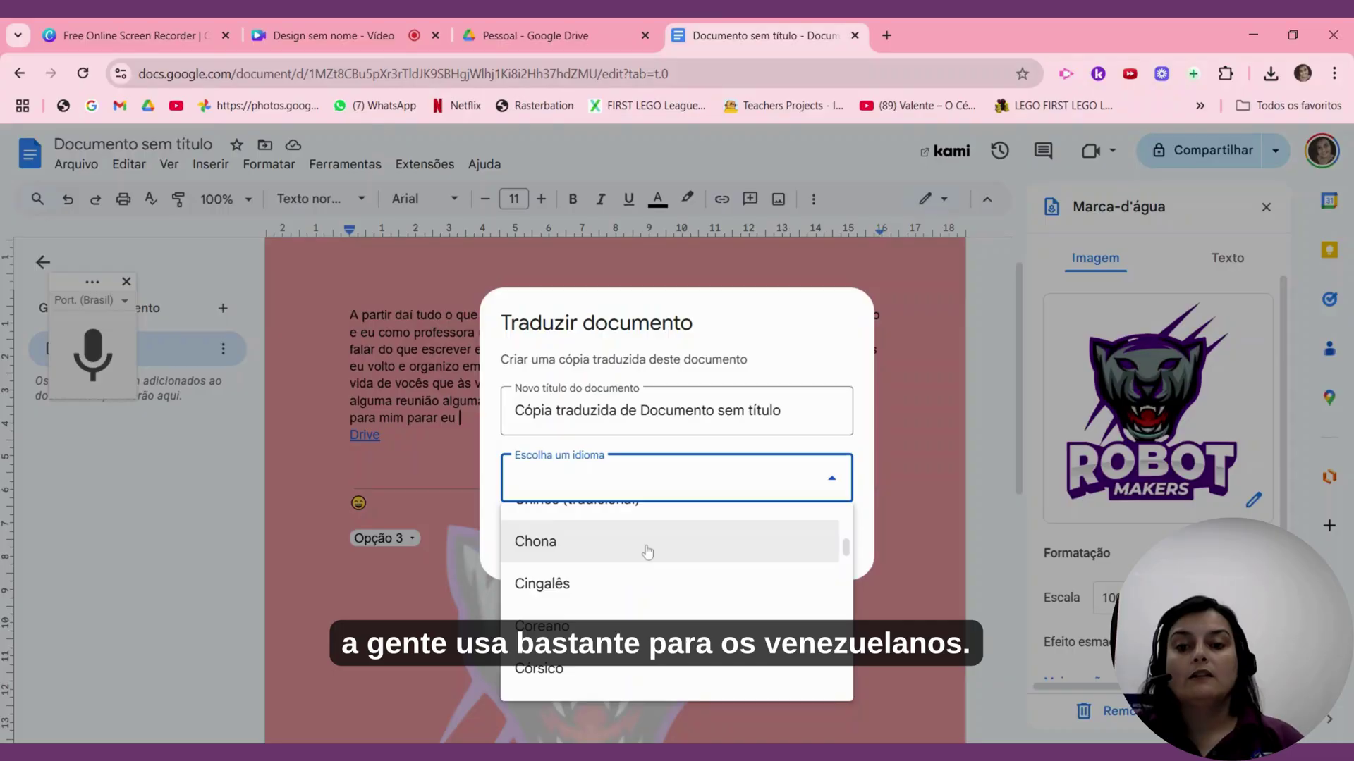
scroll(643, 564, down, 3)
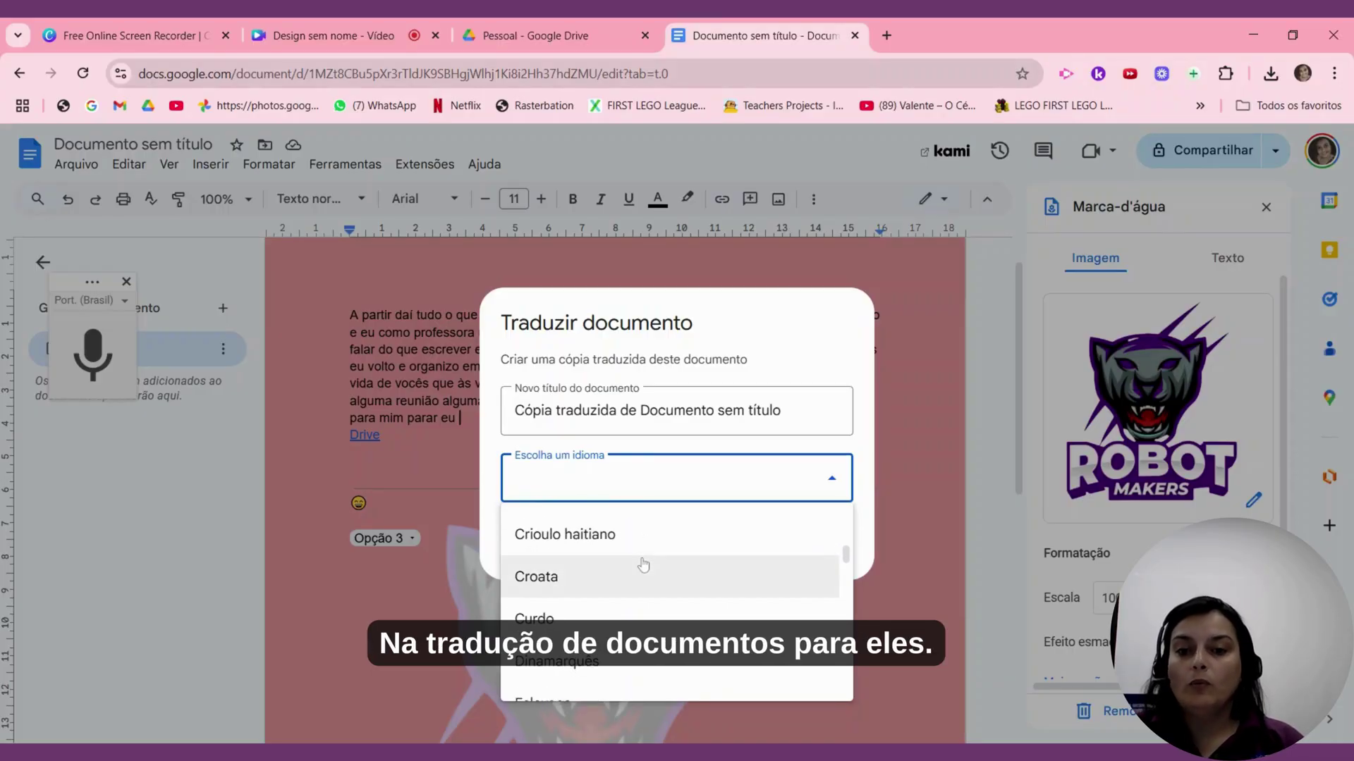
scroll(641, 568, down, 5)
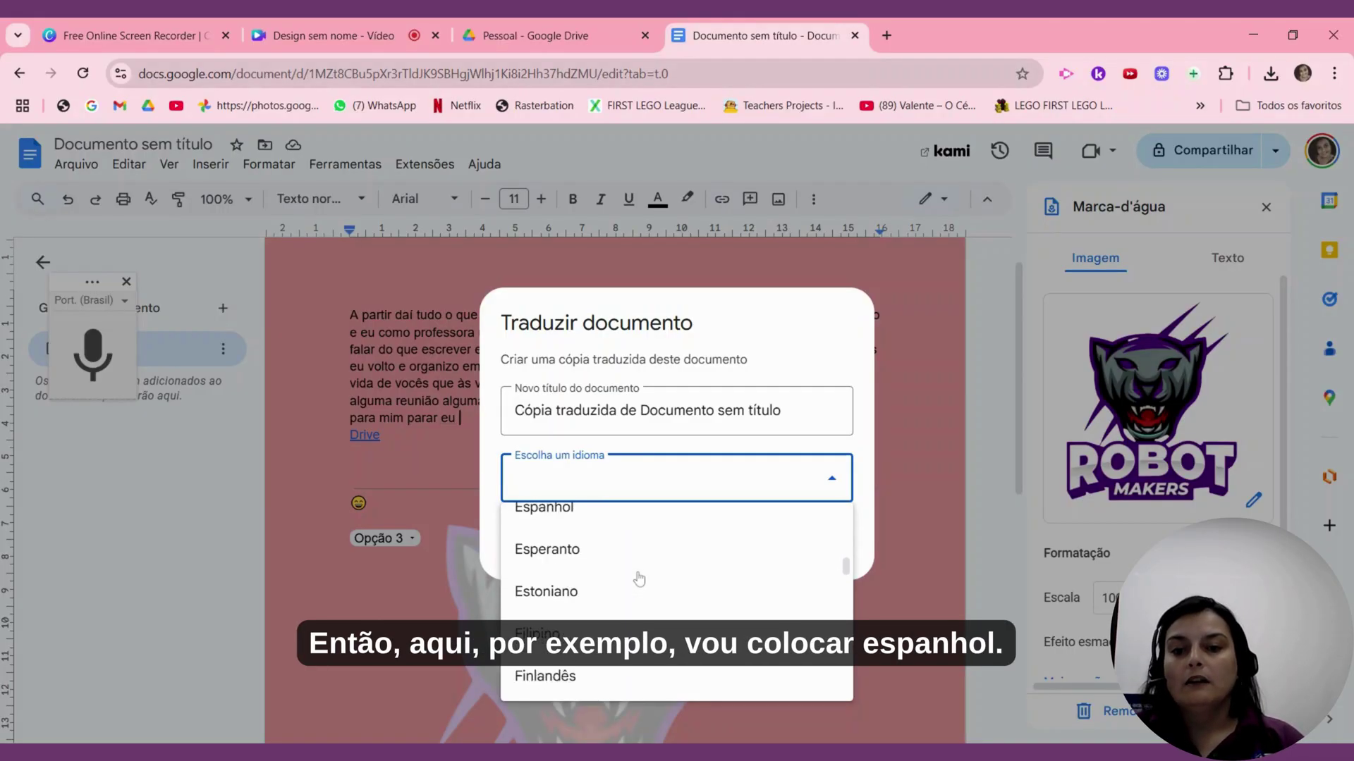
click(573, 527)
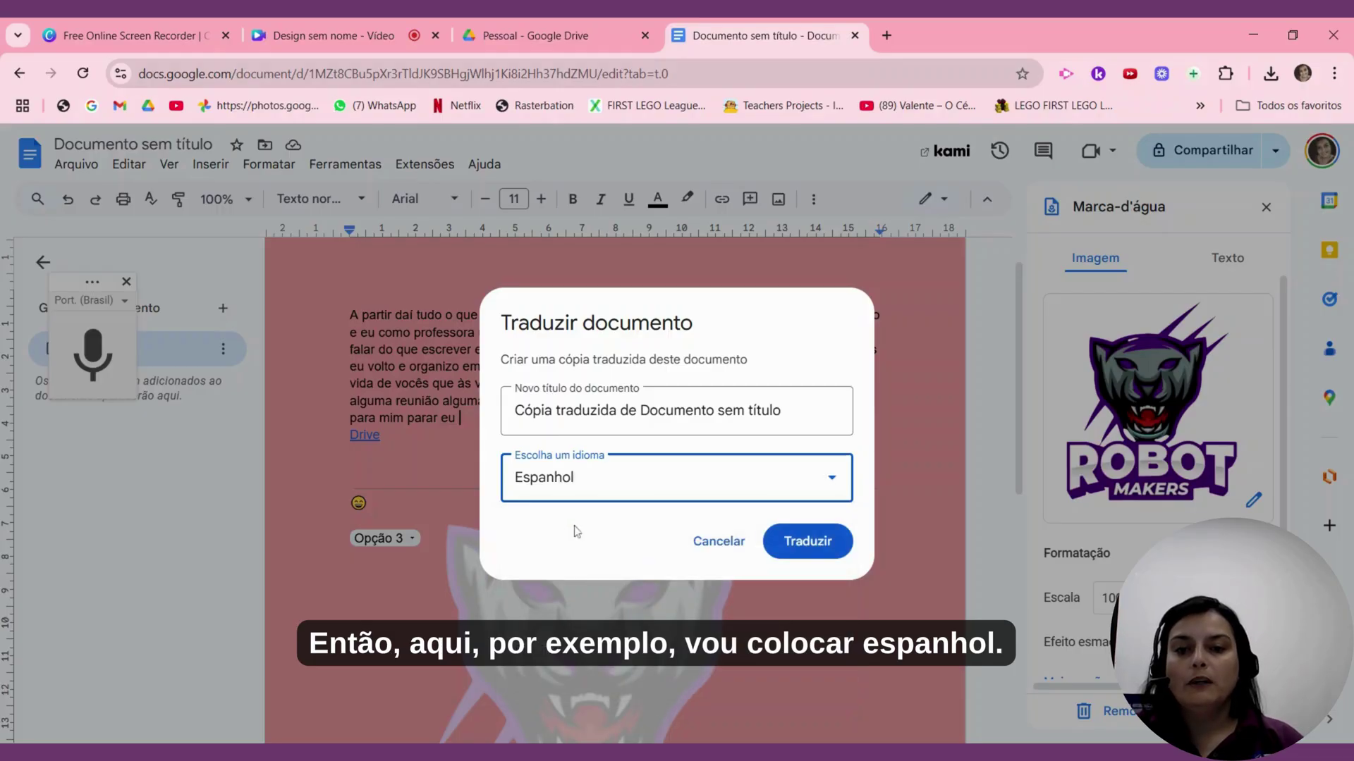
click(822, 542)
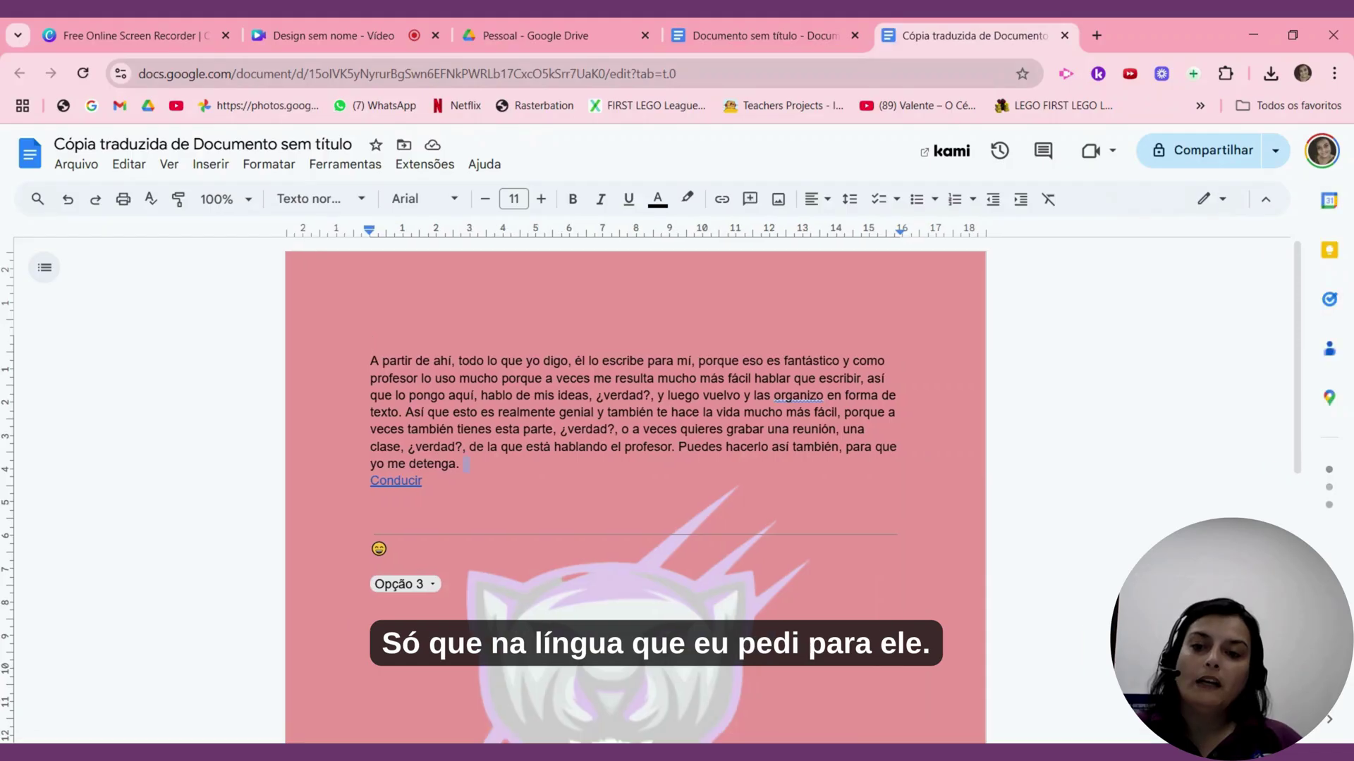
- Compare the original Portuguese document with its Spanish translated copy and return to the original
click(740, 41)
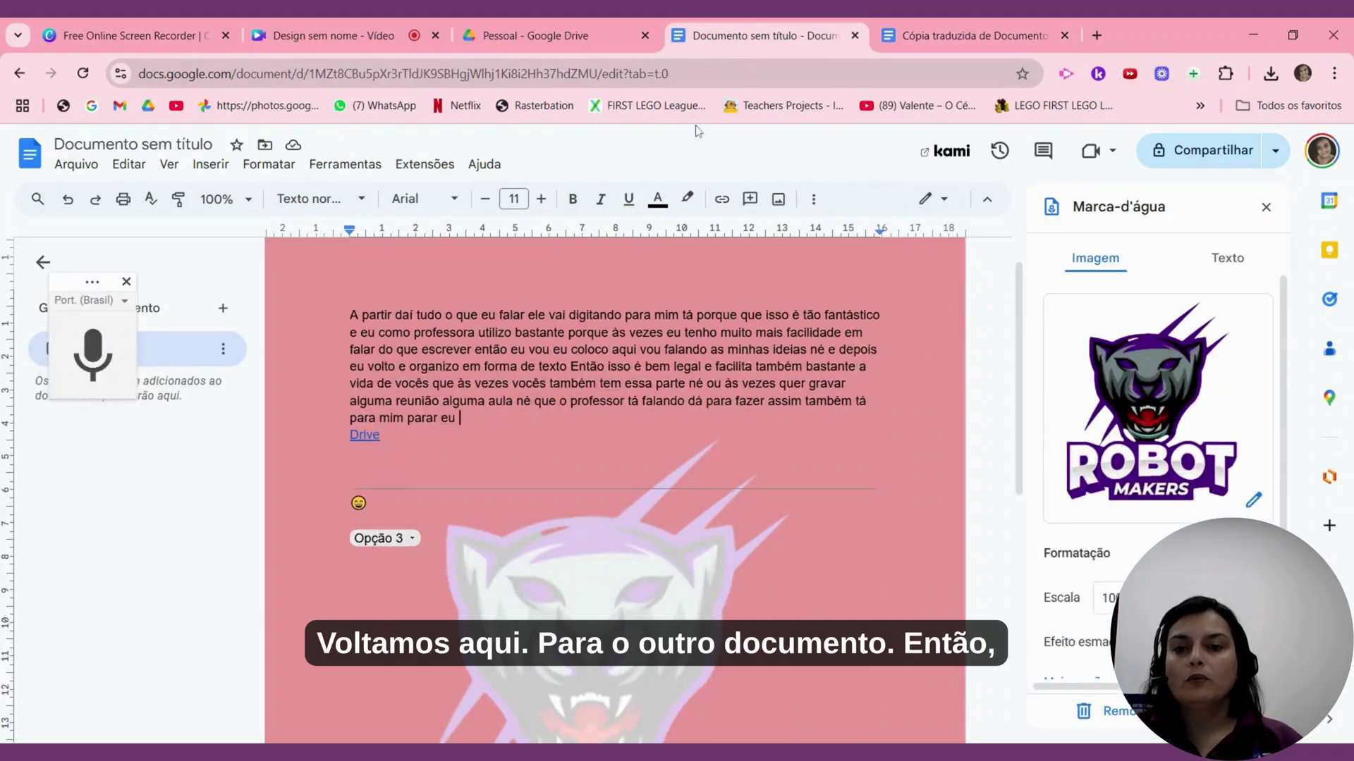
click(976, 36)
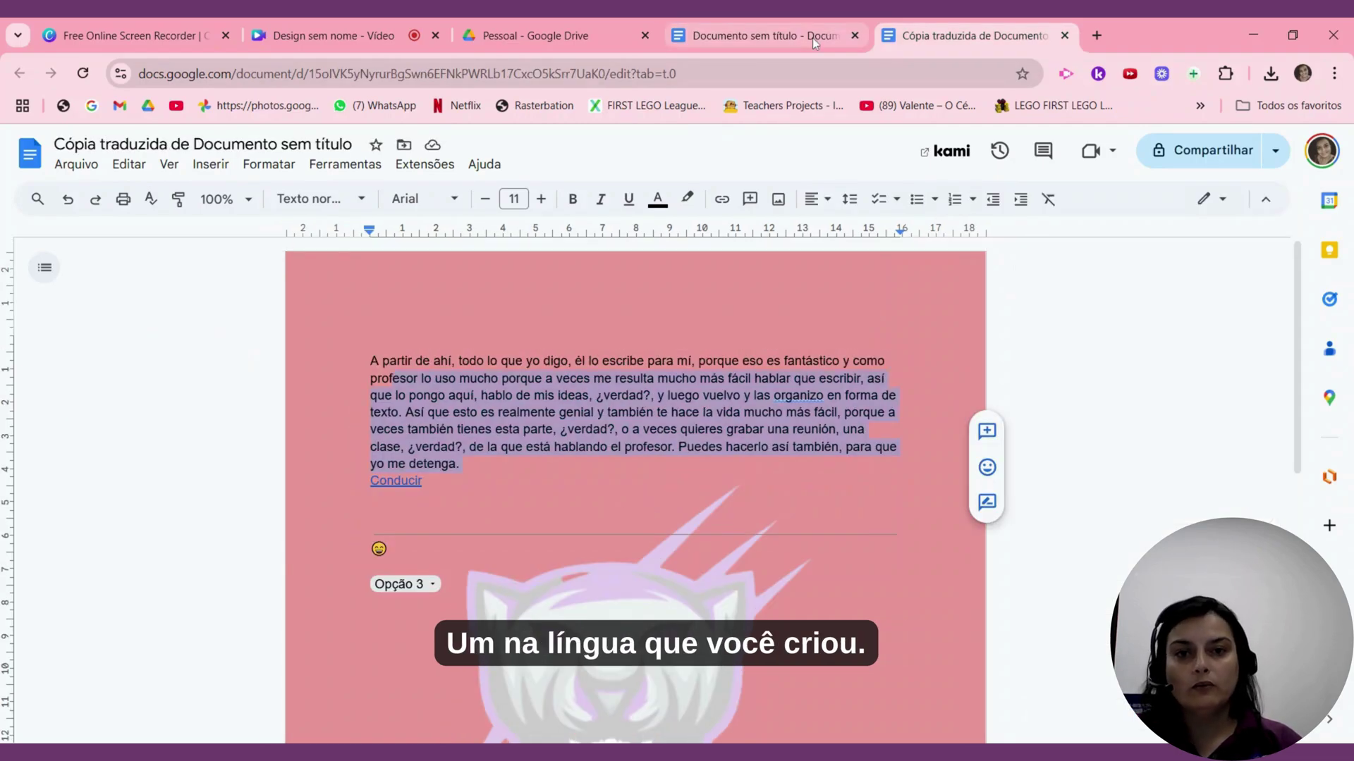
click(813, 38)
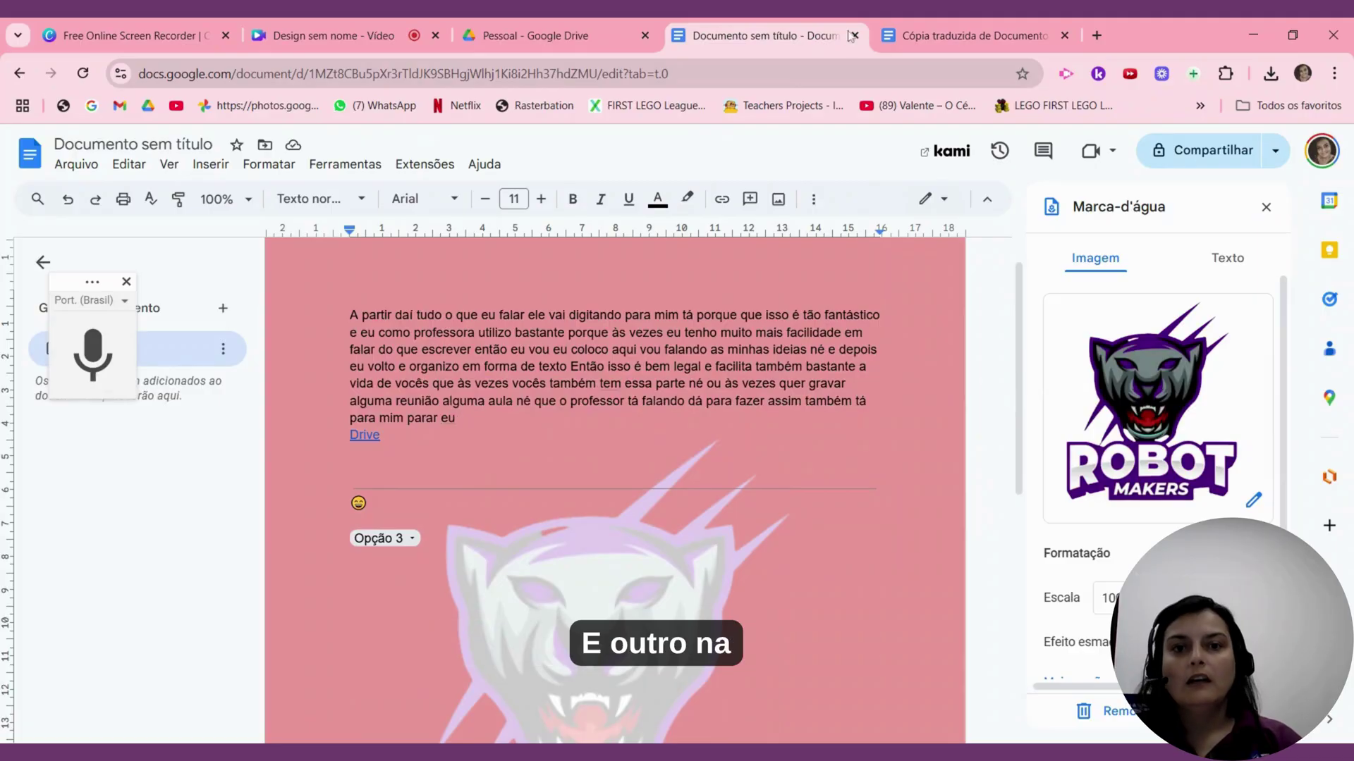
click(922, 36)
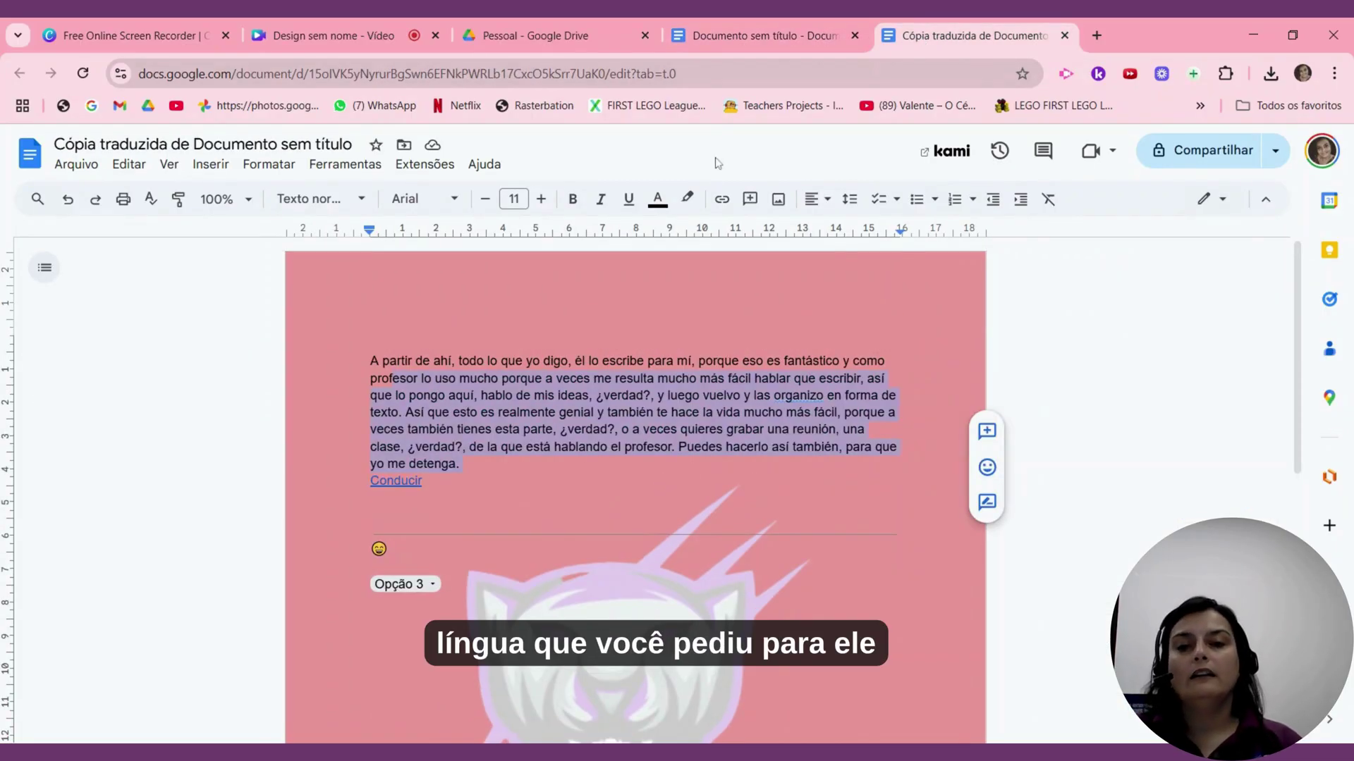
click(748, 40)
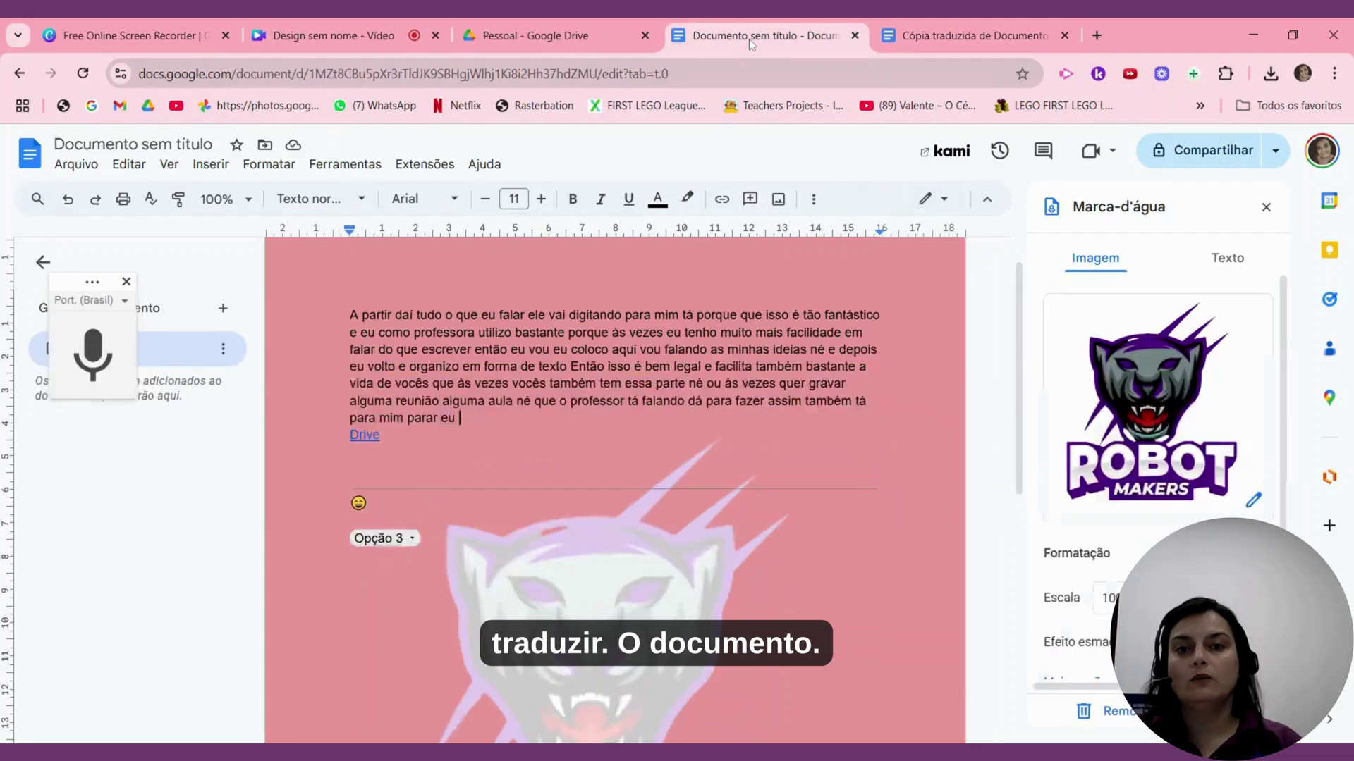
- Review the accessibility tools and available extensions, and return to the document text above the dictated paragraph
click(370, 167)
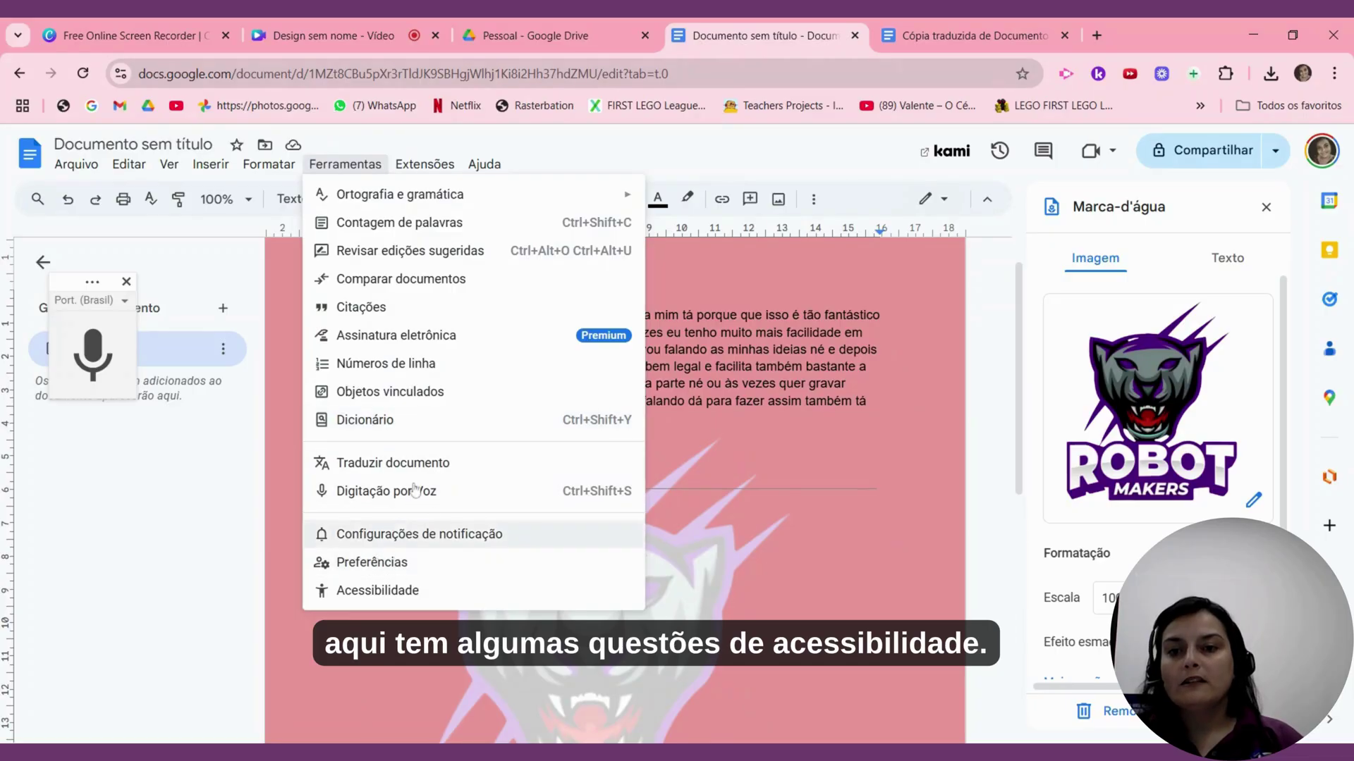
mouse_move(438, 173)
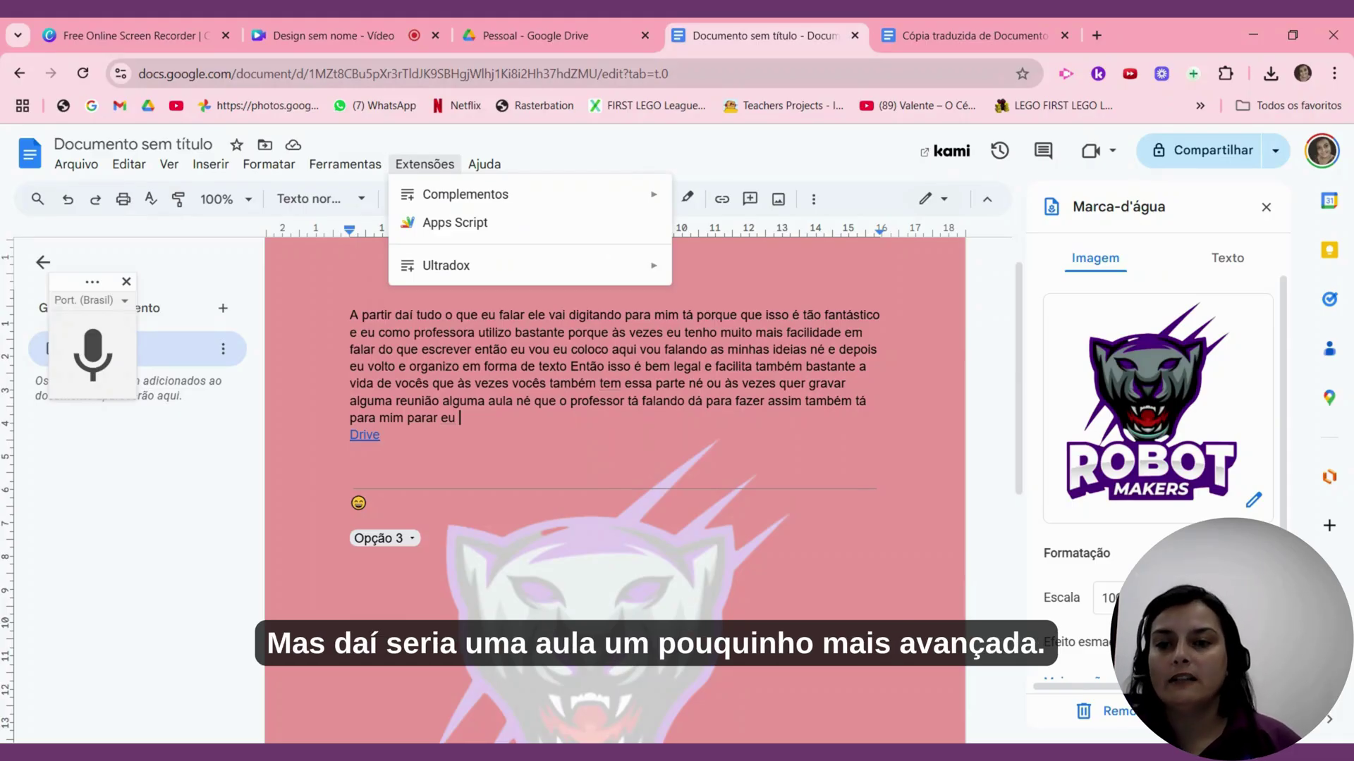
click(351, 297)
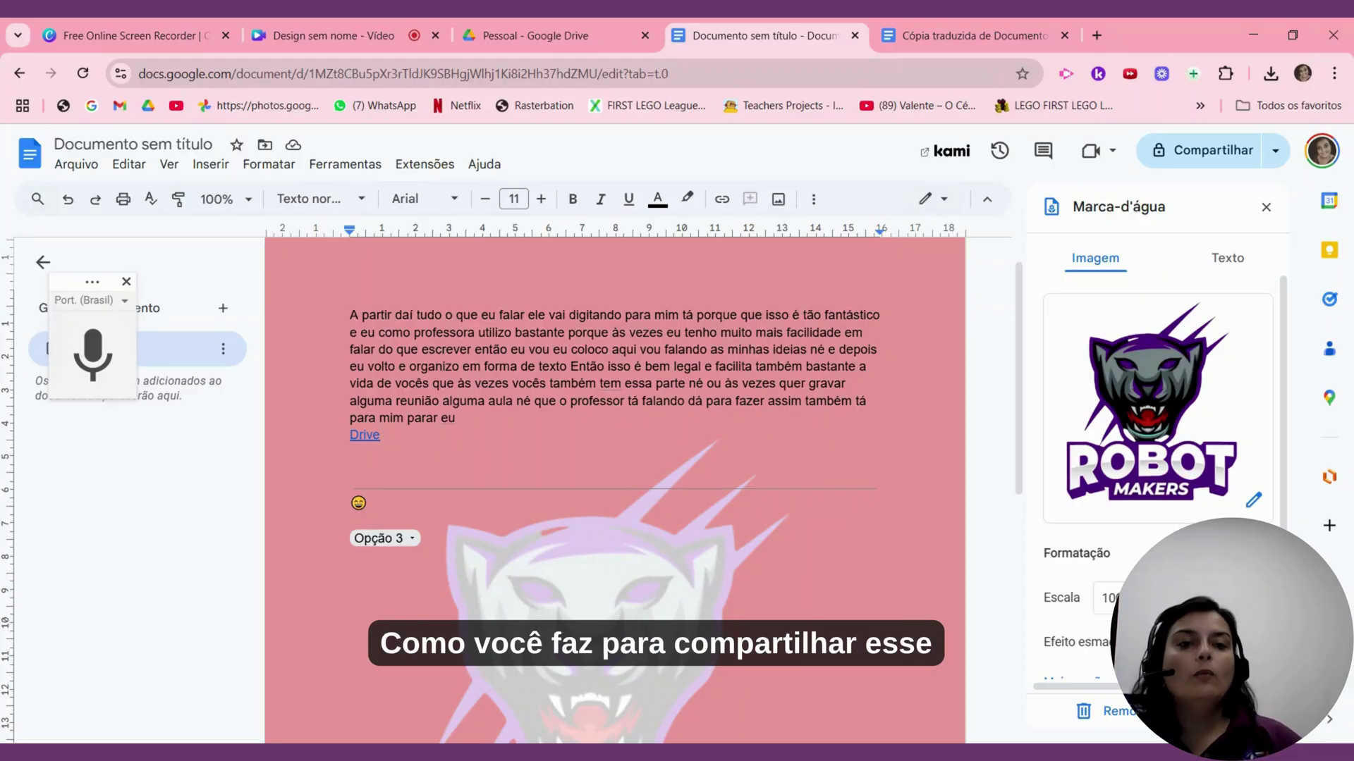
- Close the watermark settings and name the document "Teste" to start sharing it
click(1265, 208)
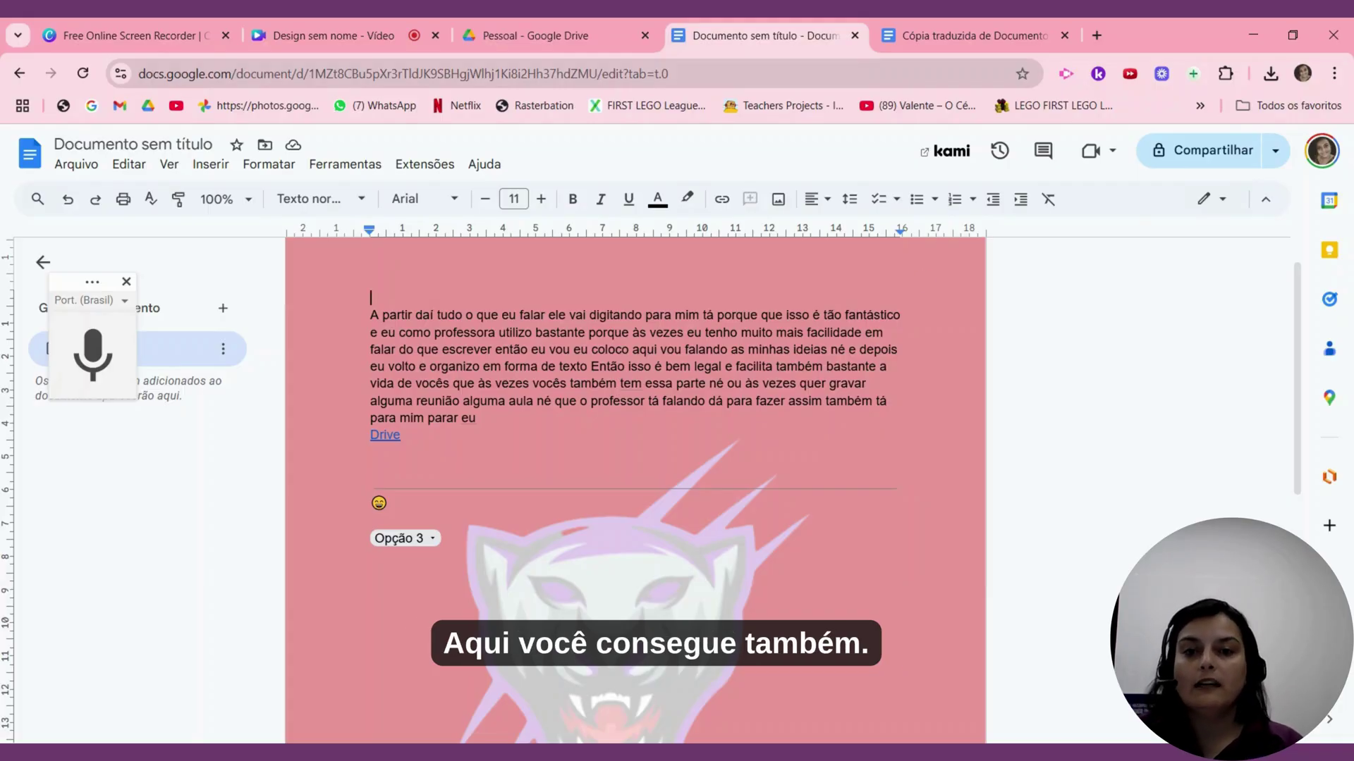
click(1207, 167)
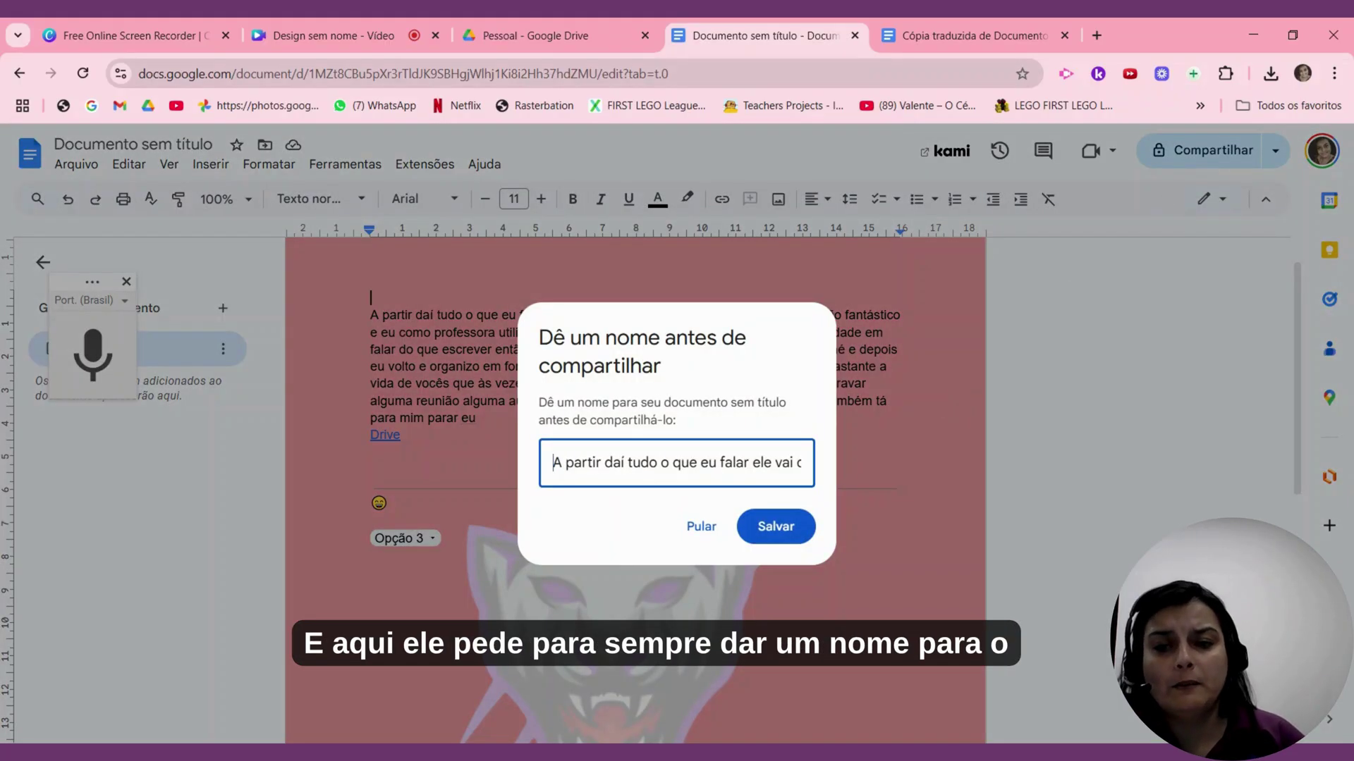
key(ctrl+a)
text(Teste)
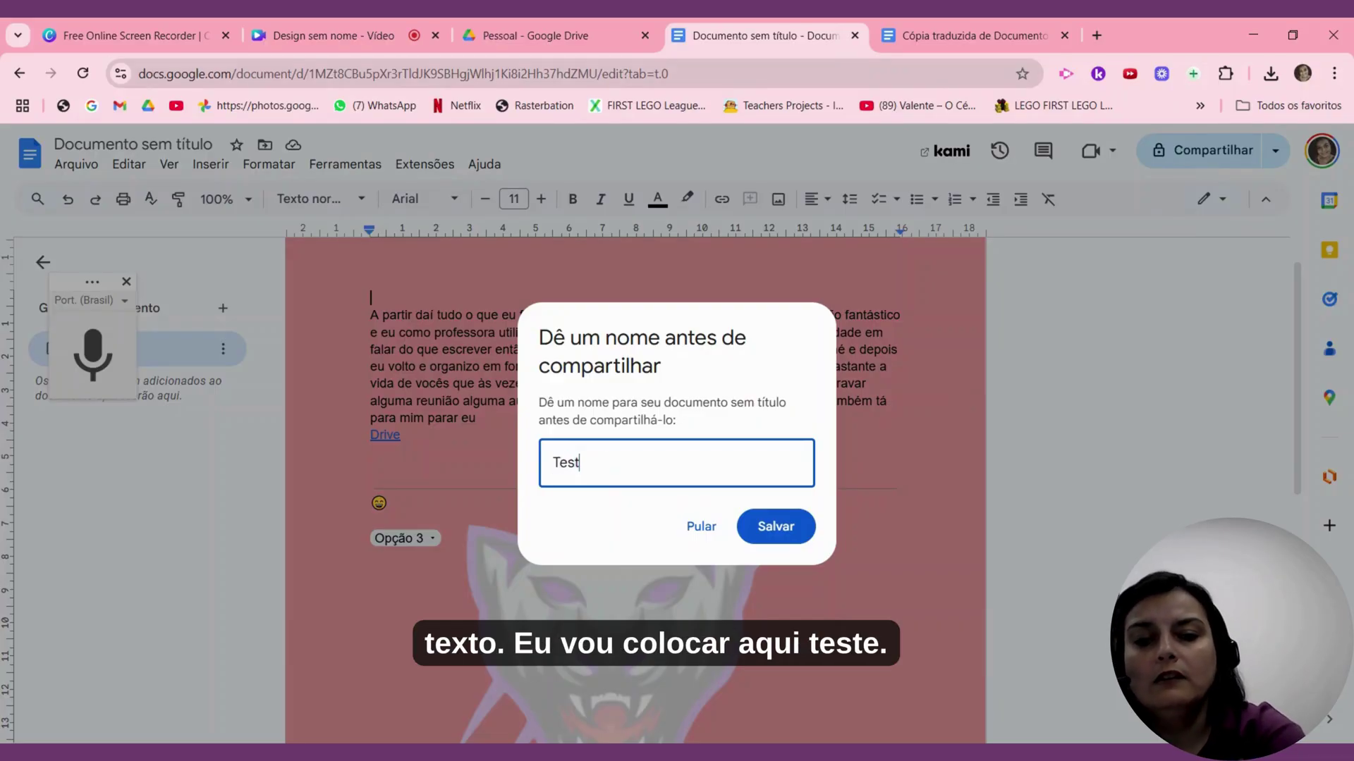
click(788, 541)
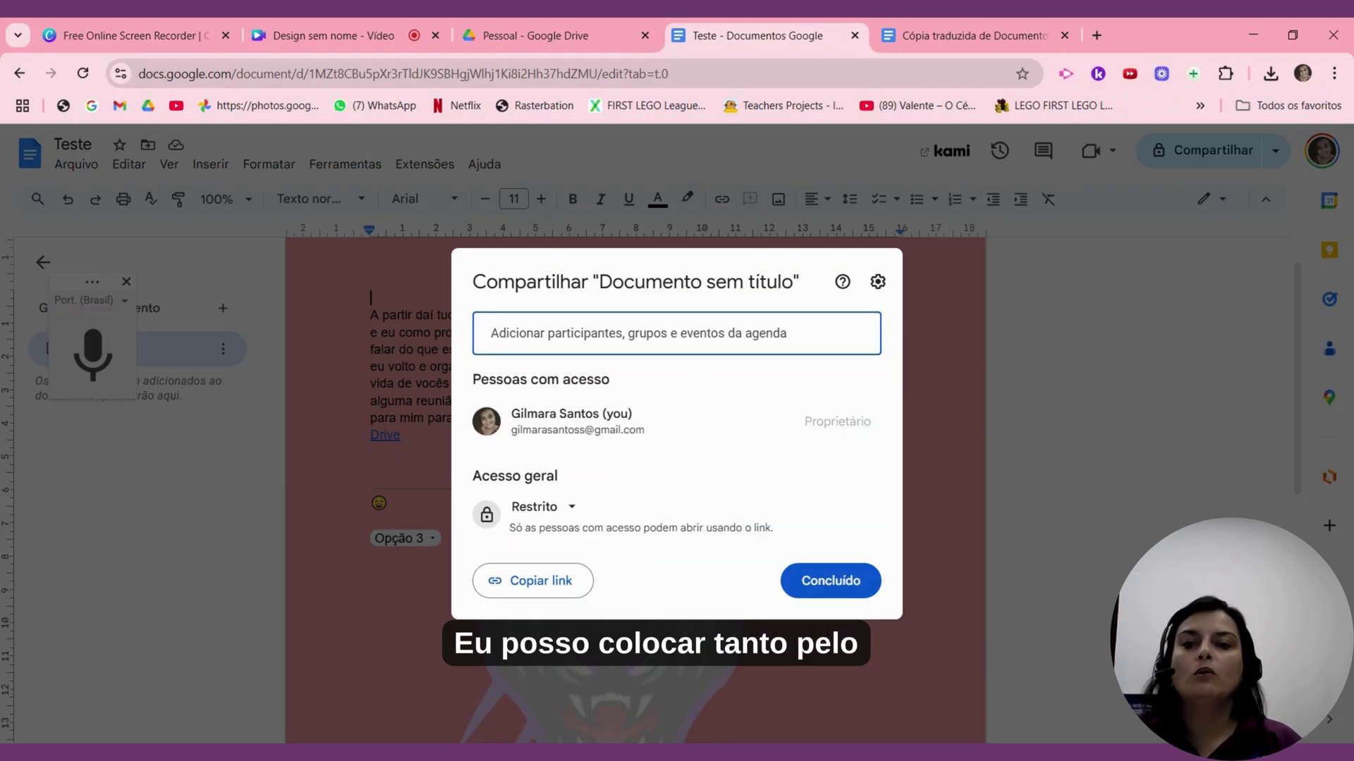
- Share the document with a suggested contact's e-mail as Editor, with notification enabled, and send the invitation
click(638, 334)
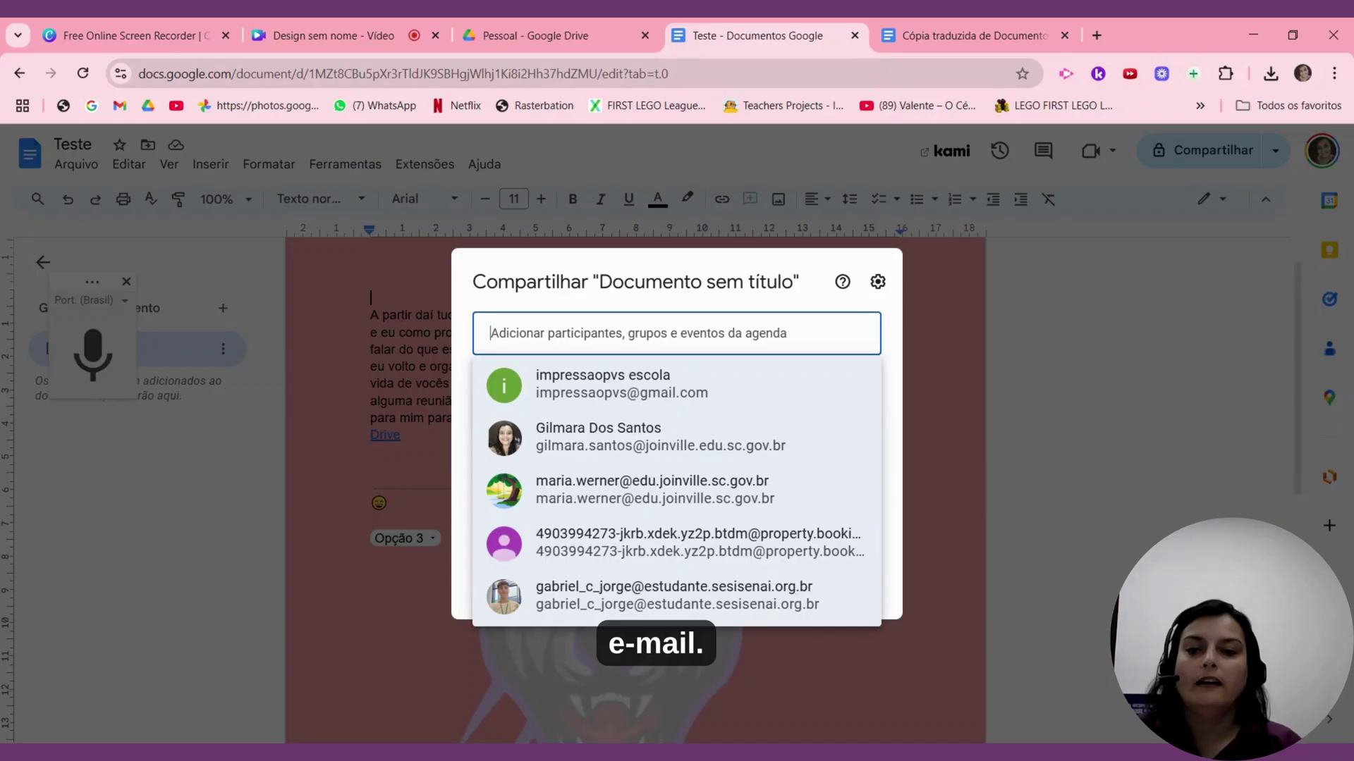
click(696, 437)
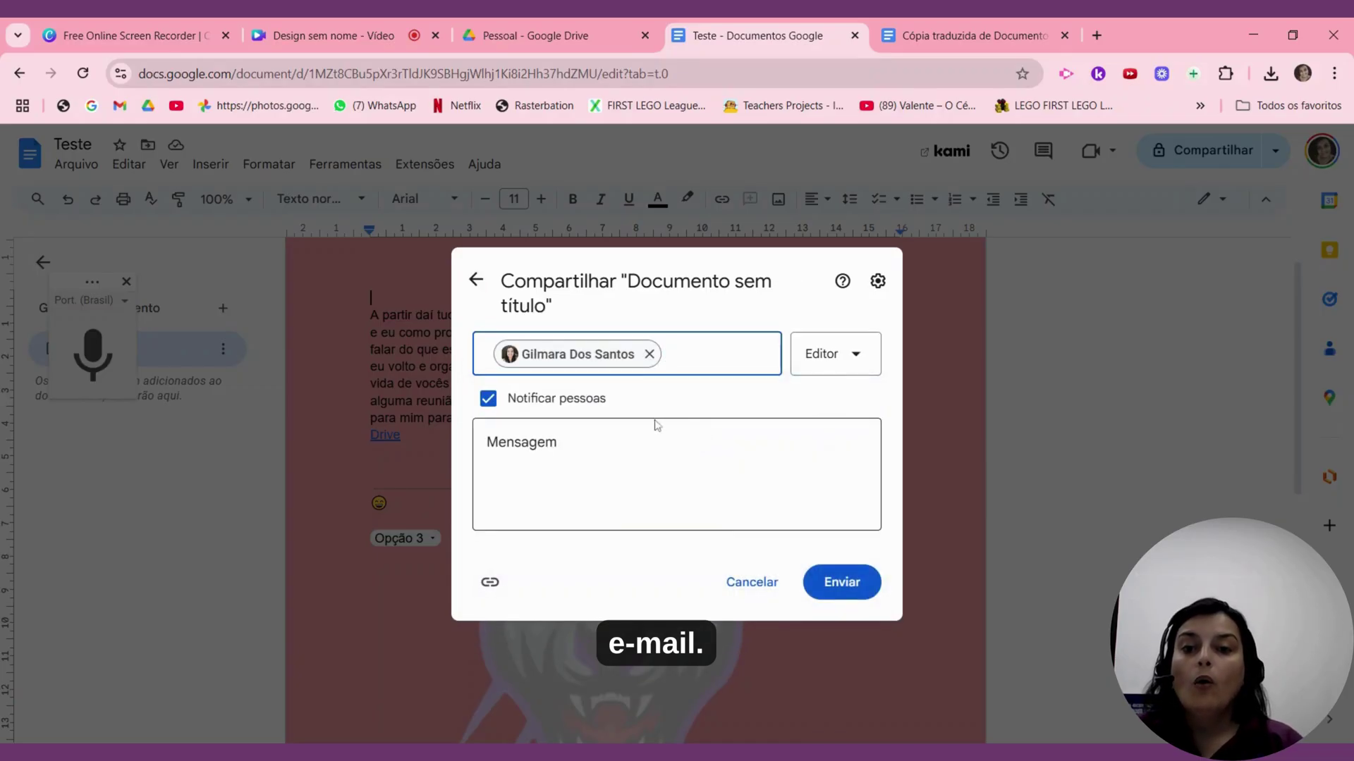
click(833, 362)
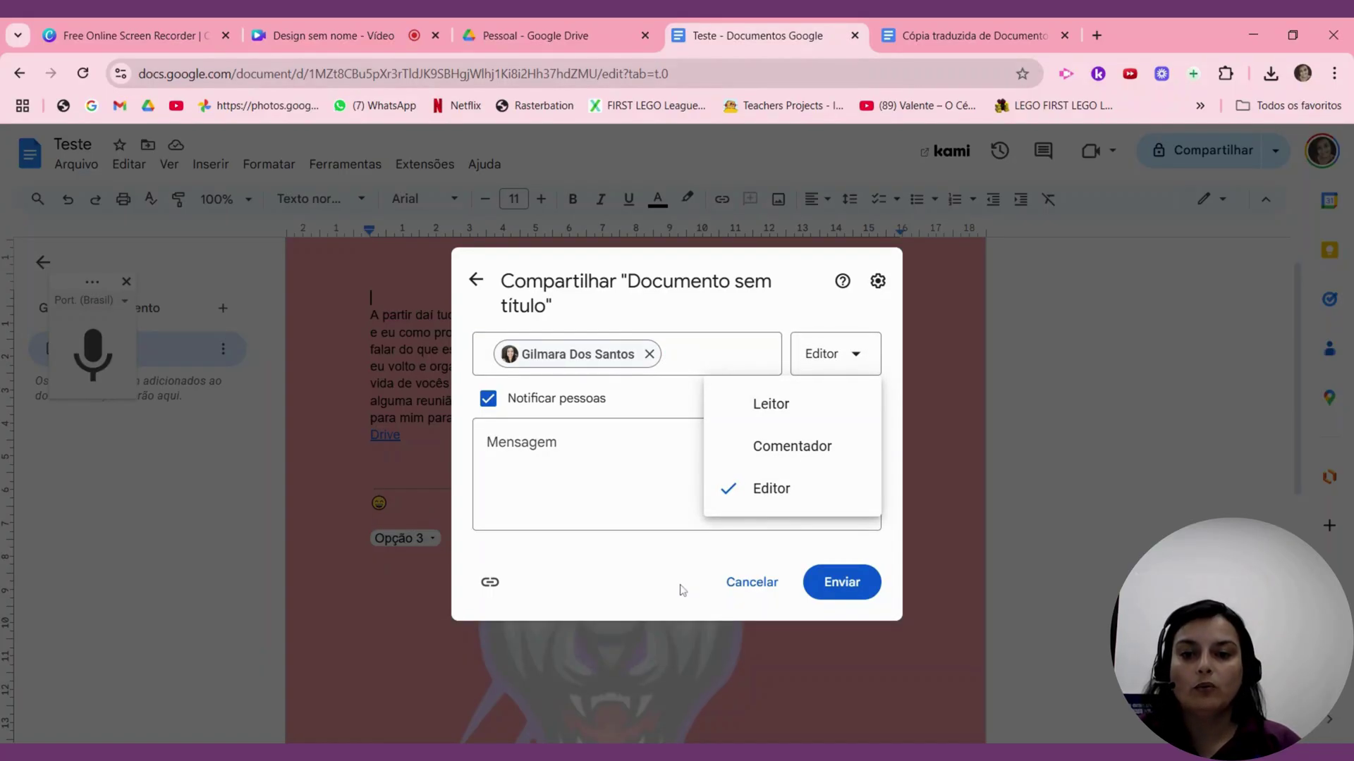
click(836, 582)
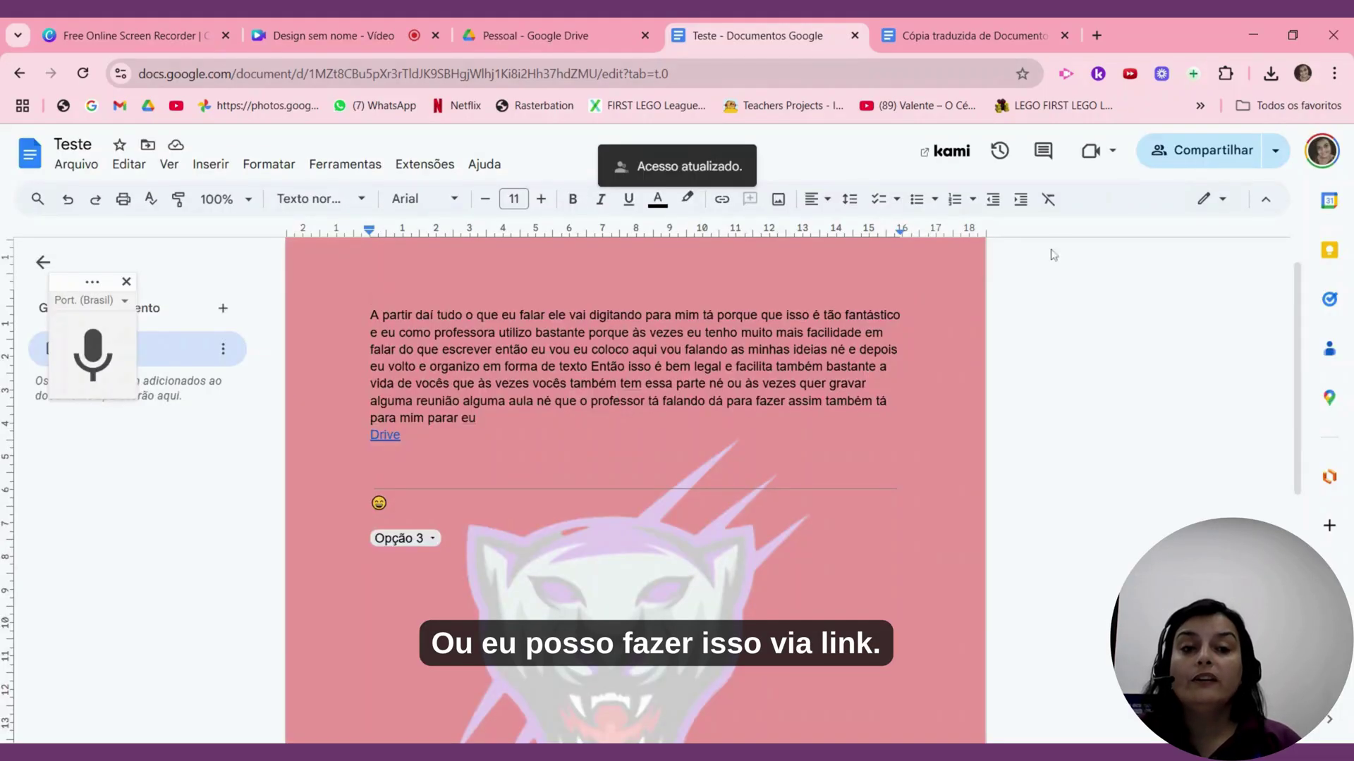
- Set the document's general access to "Qualquer pessoa com o link" with the Editor role and finish sharing
click(1170, 151)
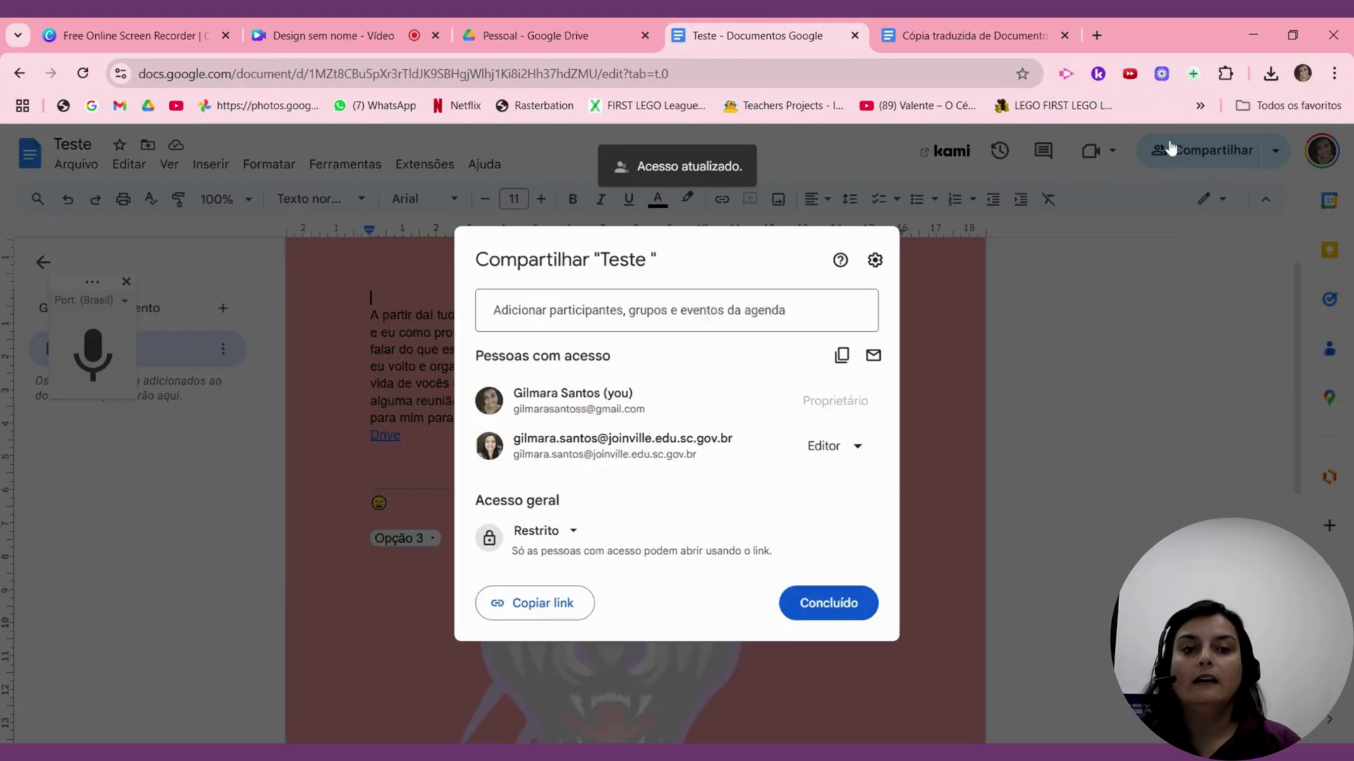
click(557, 532)
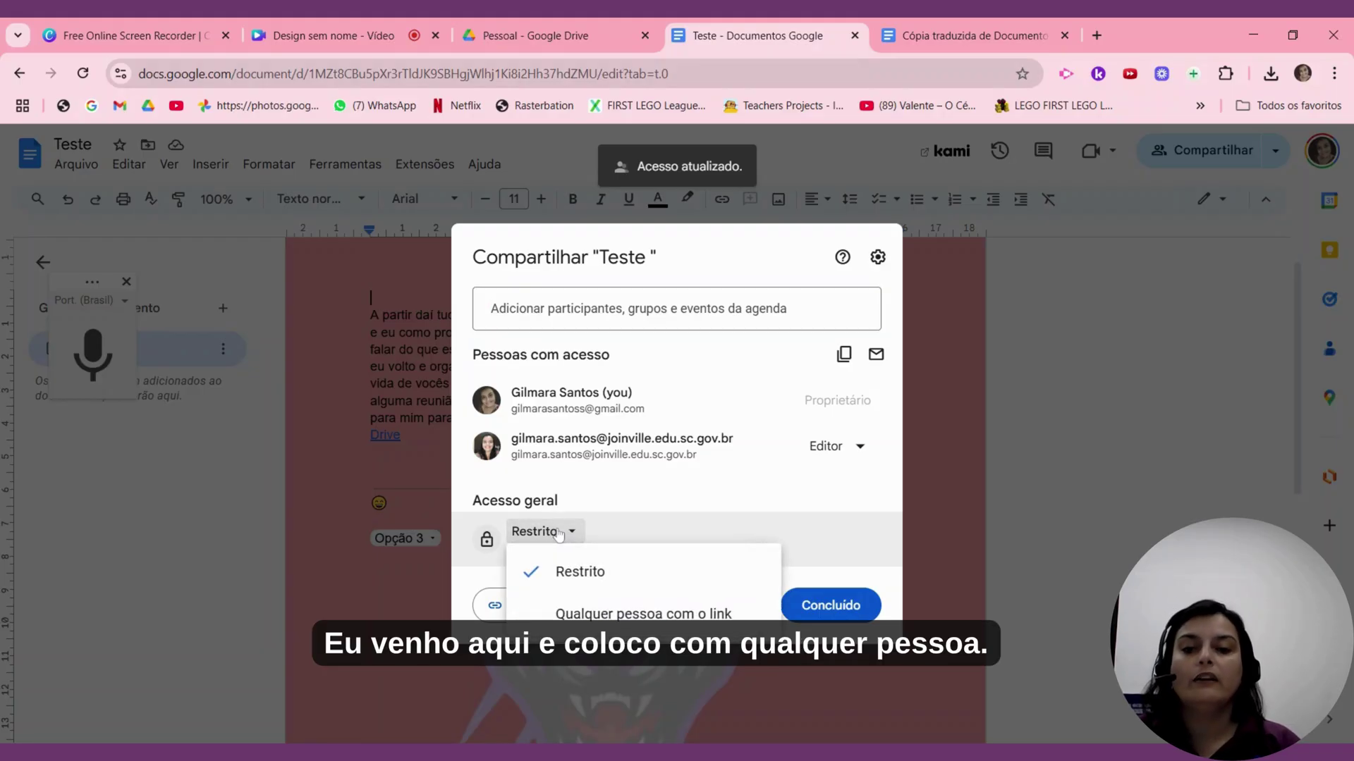
click(596, 615)
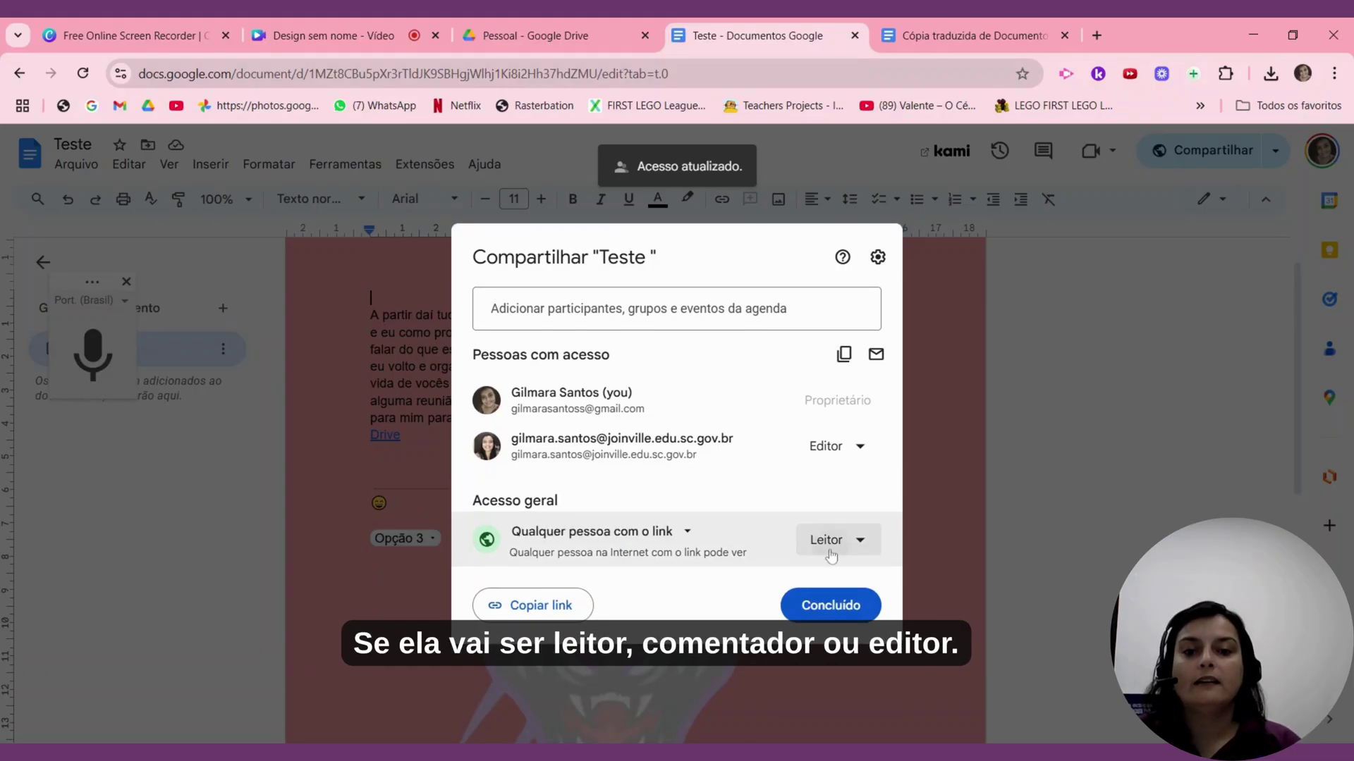
click(832, 557)
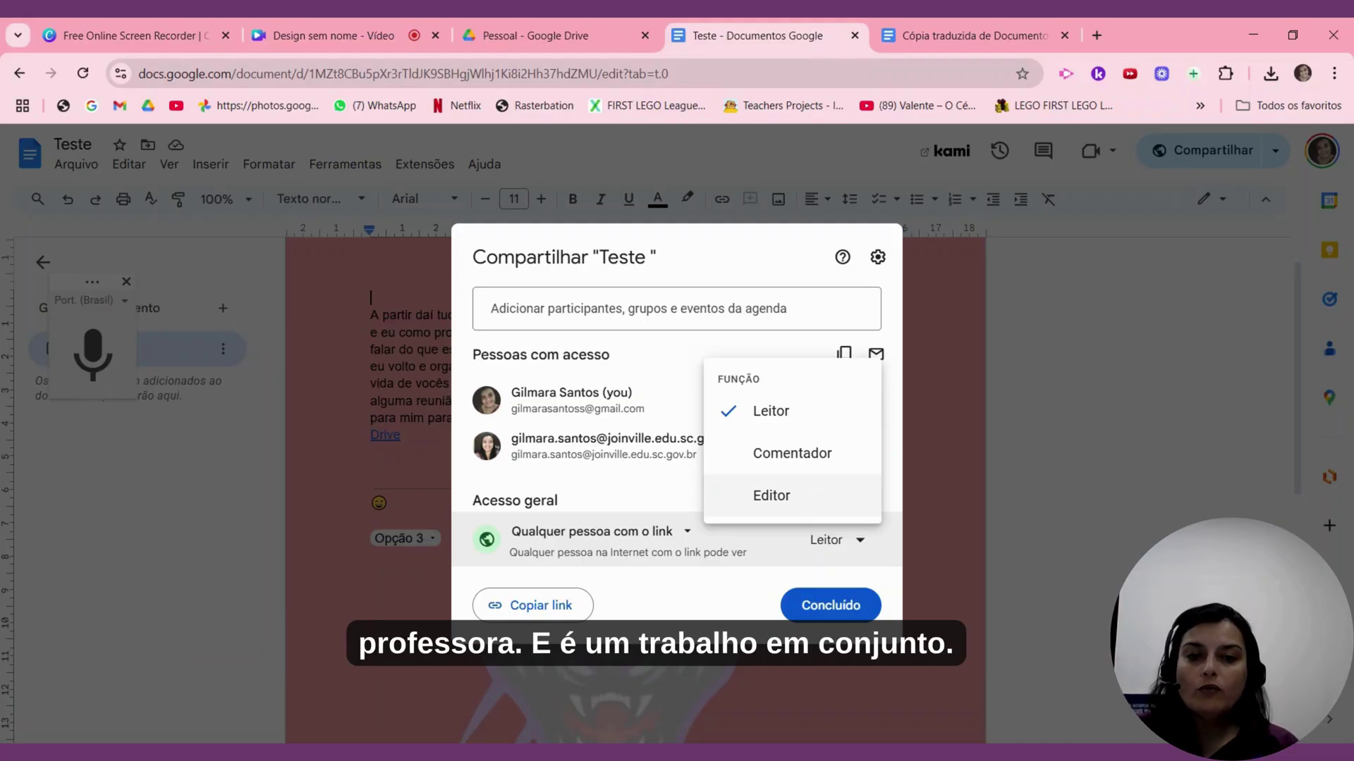
click(789, 495)
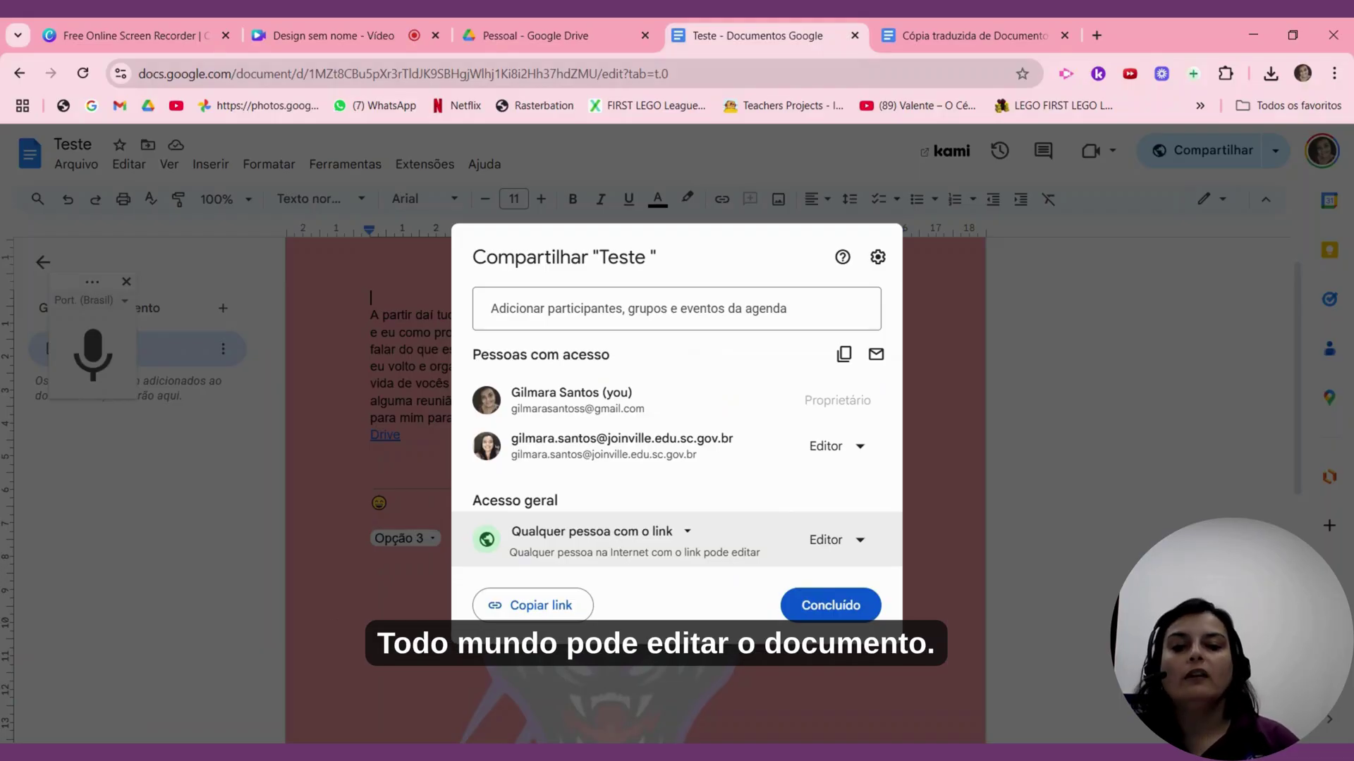
click(827, 543)
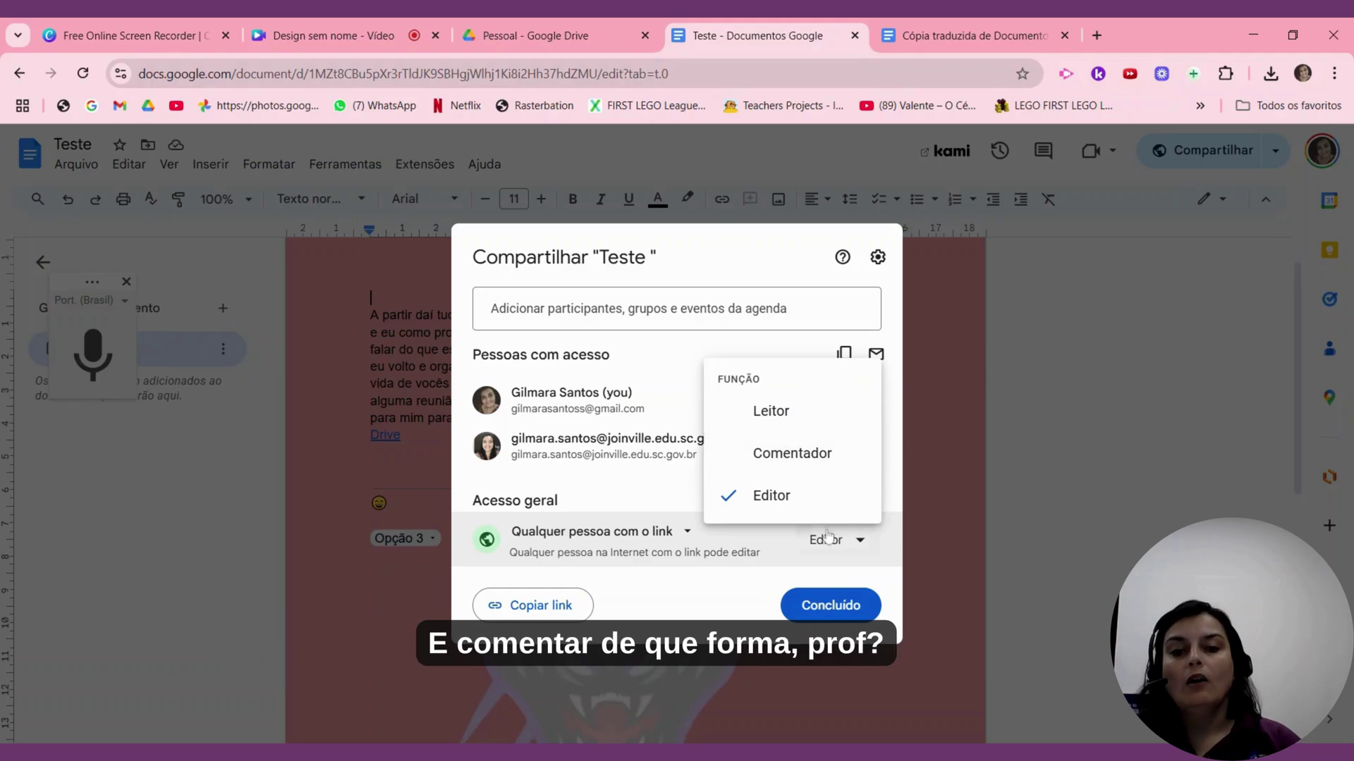
click(831, 605)
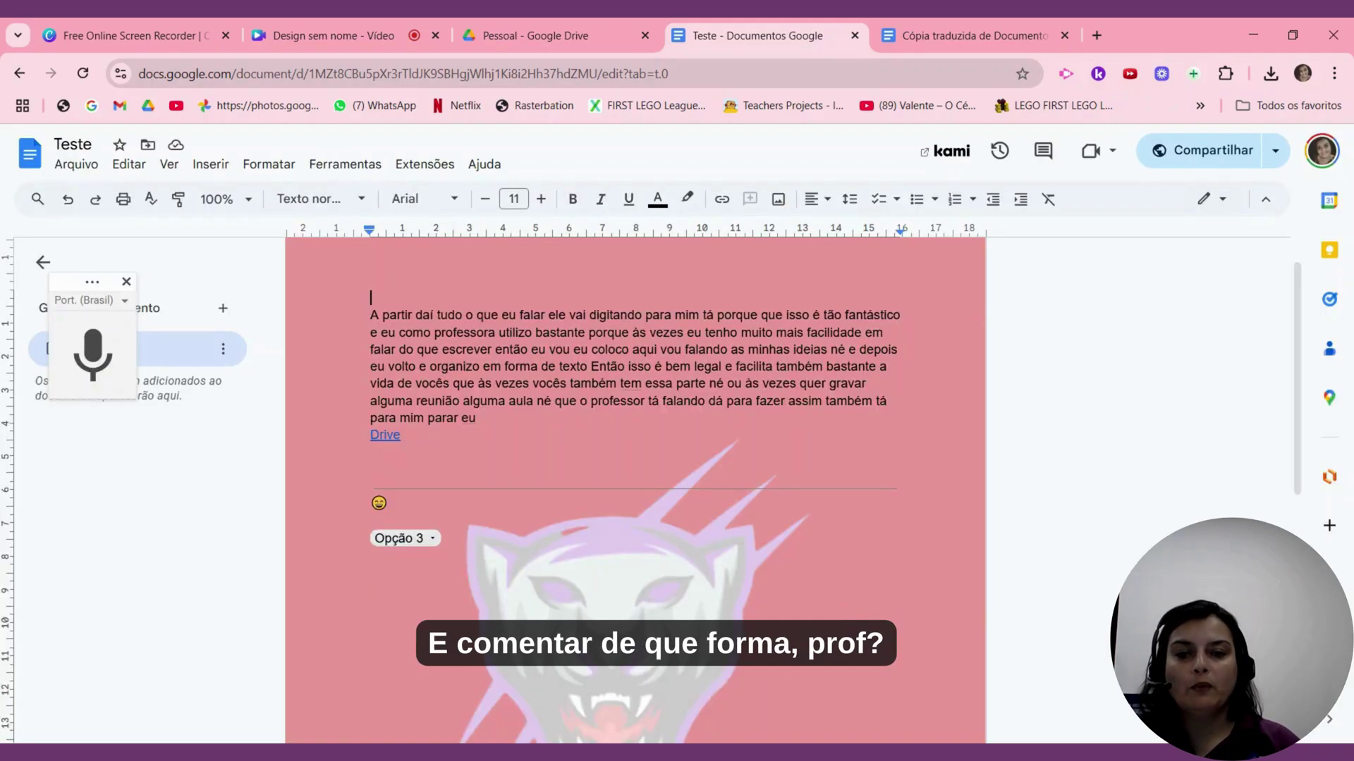
- Start a comment on the first two lines of the dictated paragraph and cancel it without entering text
drag(371, 315, 857, 316)
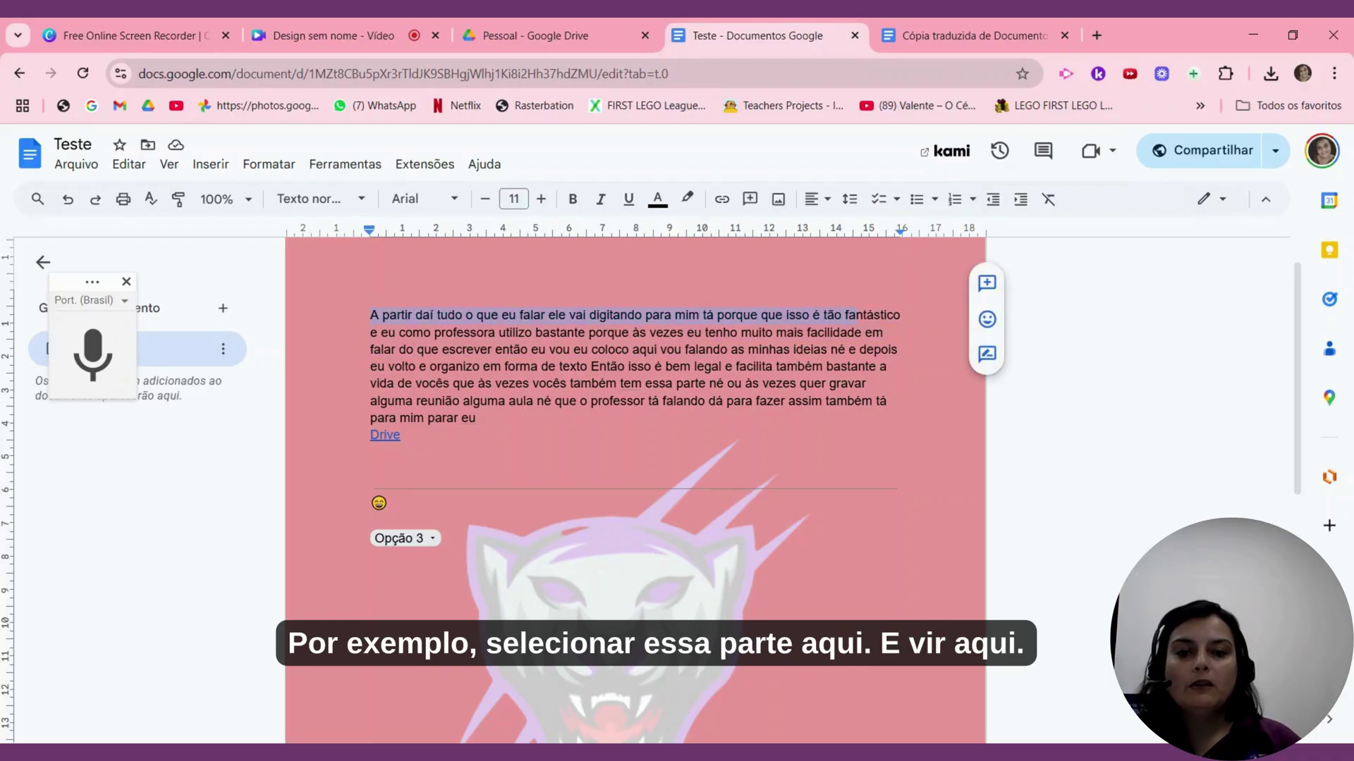
click(1048, 161)
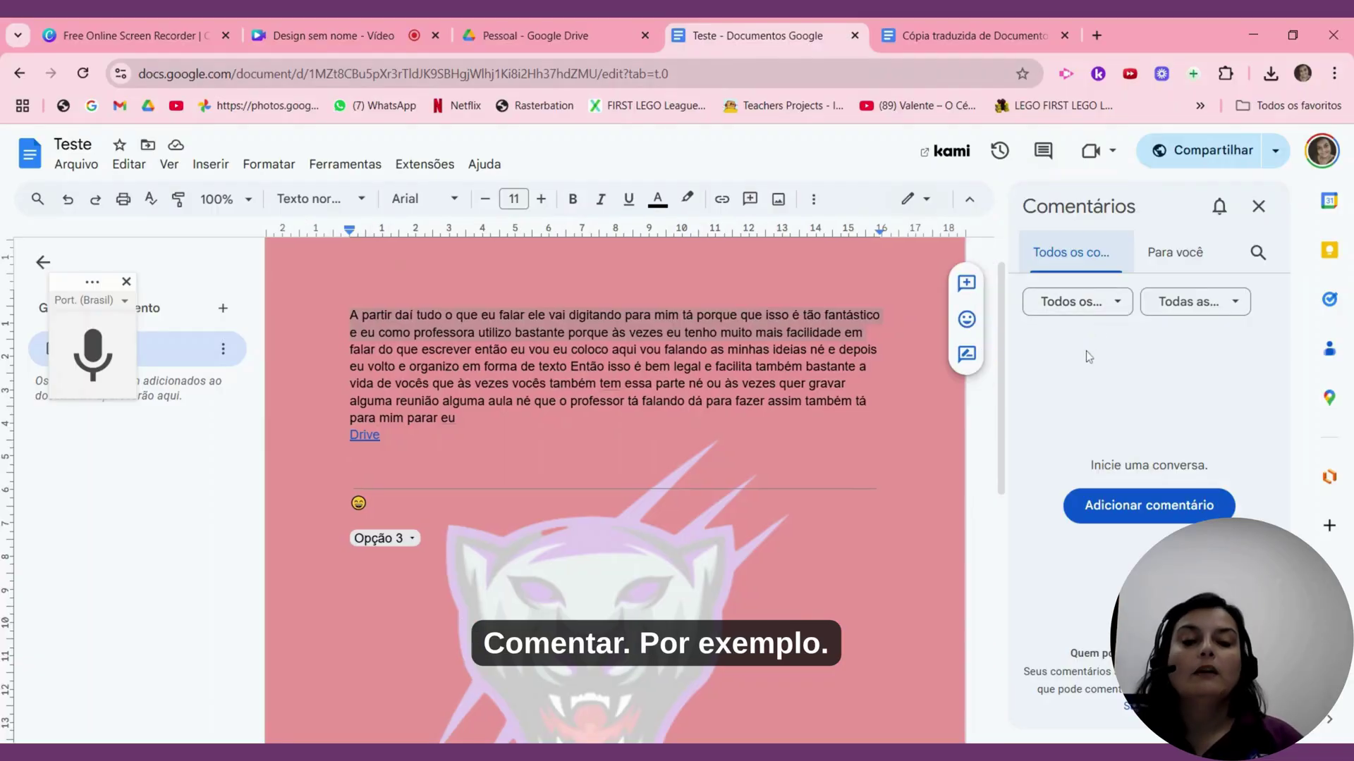
click(1149, 505)
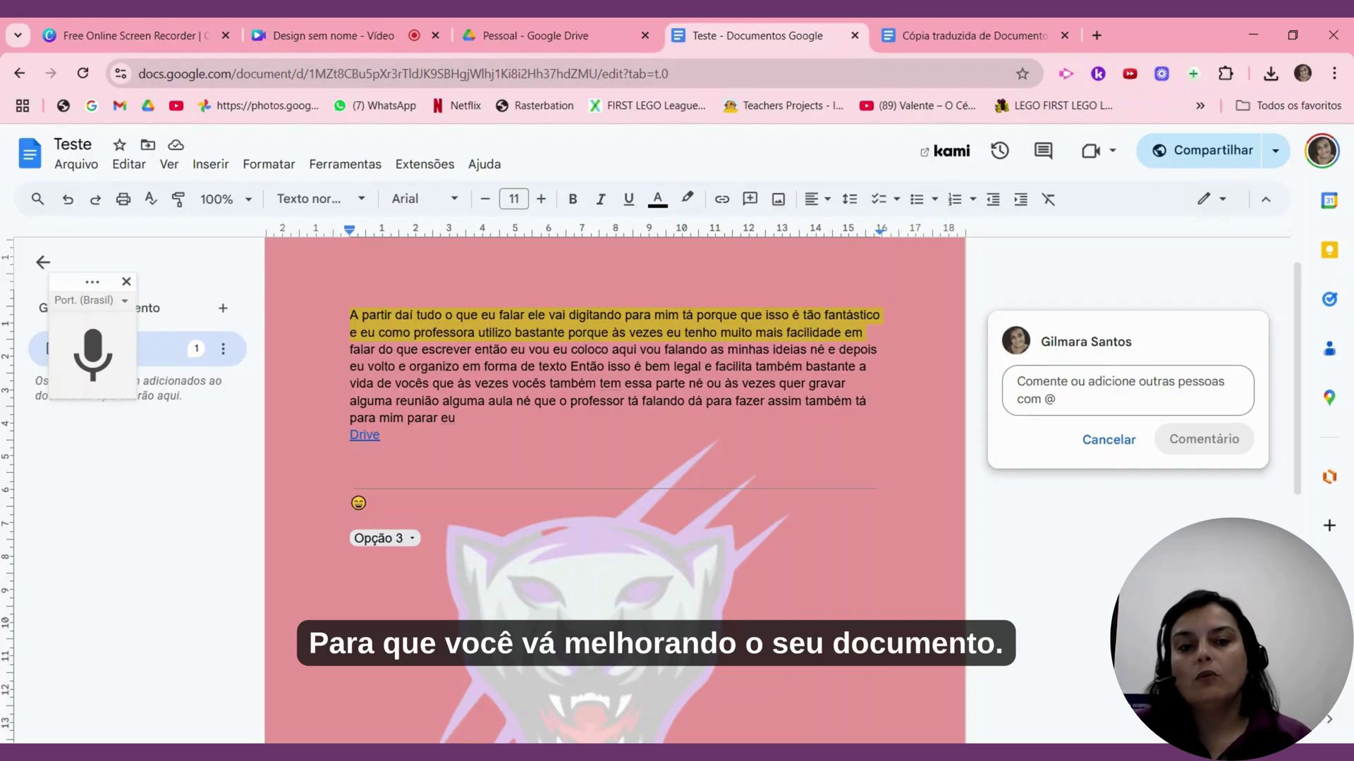
click(1118, 453)
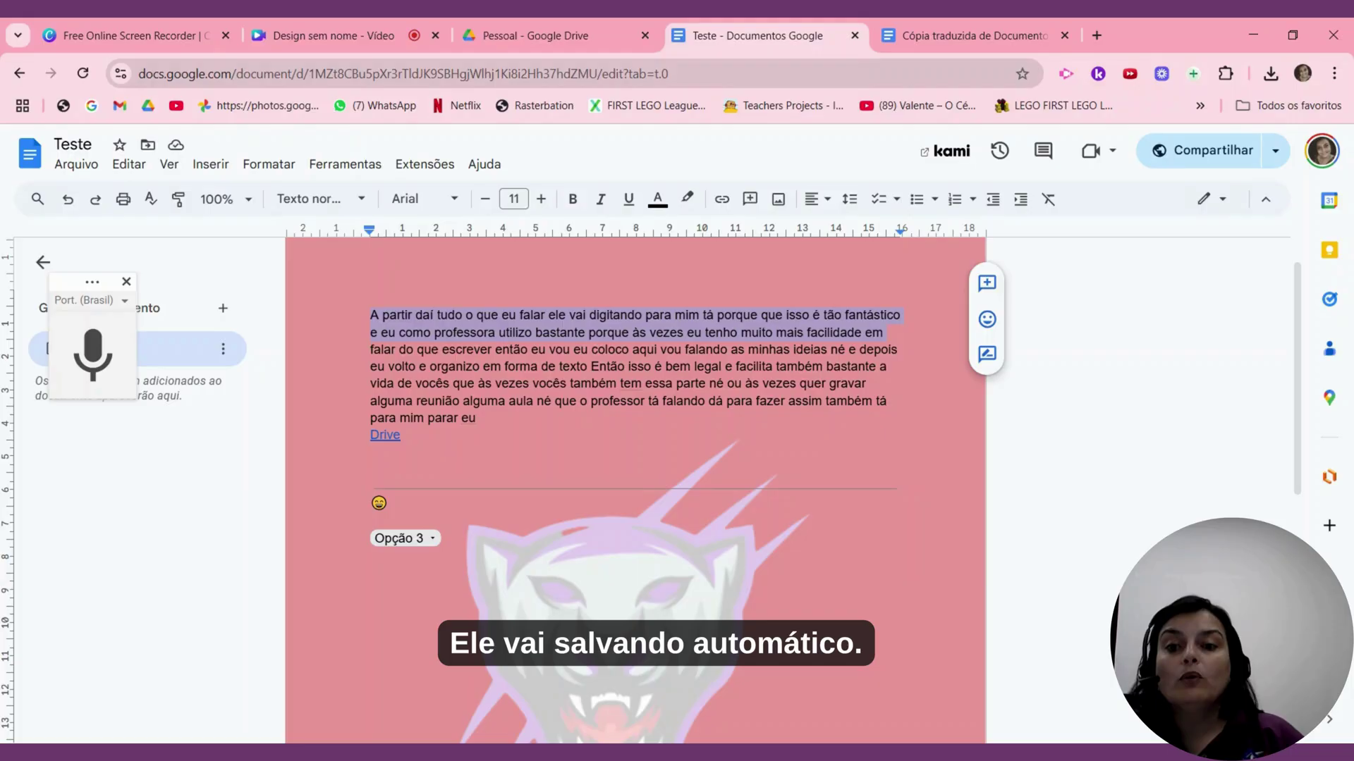
- Dictate a Portuguese paragraph below the Drive link, saying each action is saved automatically and goes directly "para o meu drive"
click(93, 352)
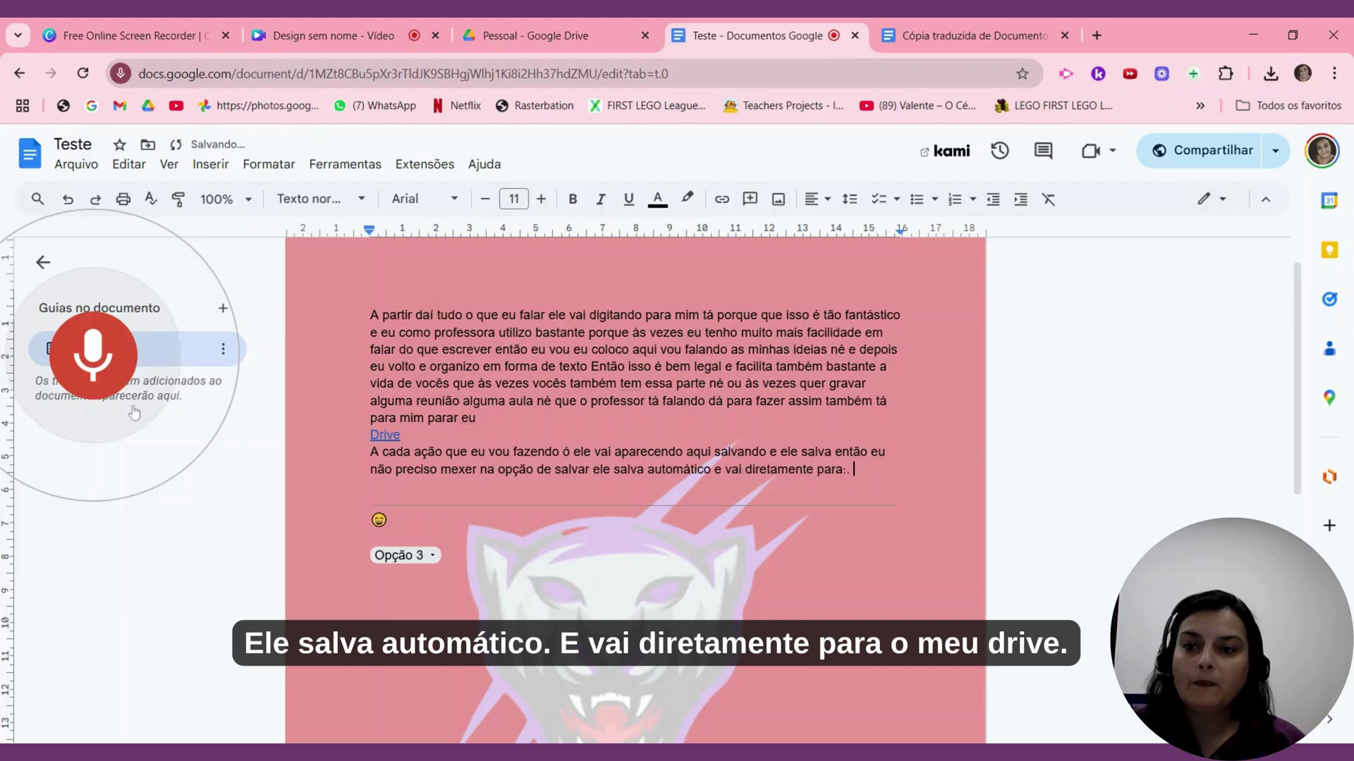
click(113, 382)
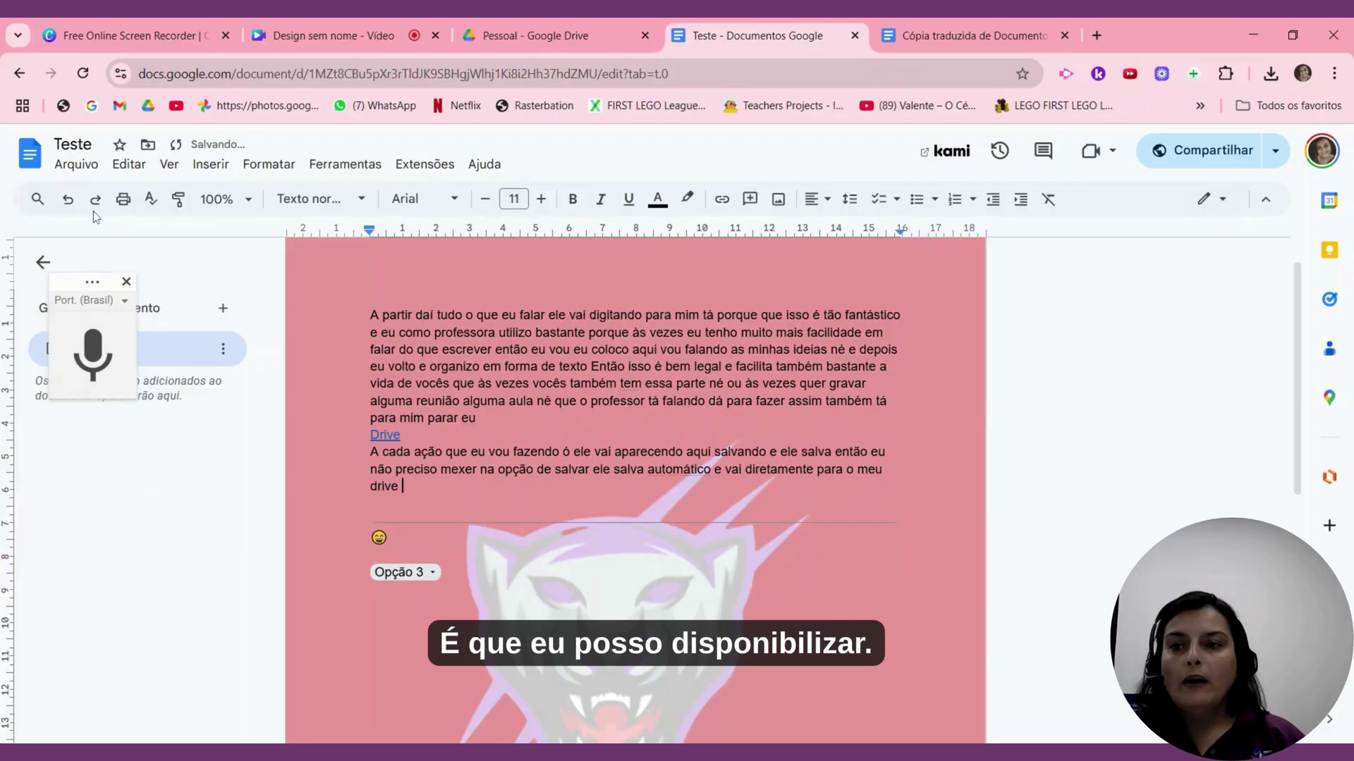
- Make the document available offline and close the voice typing tool
click(76, 165)
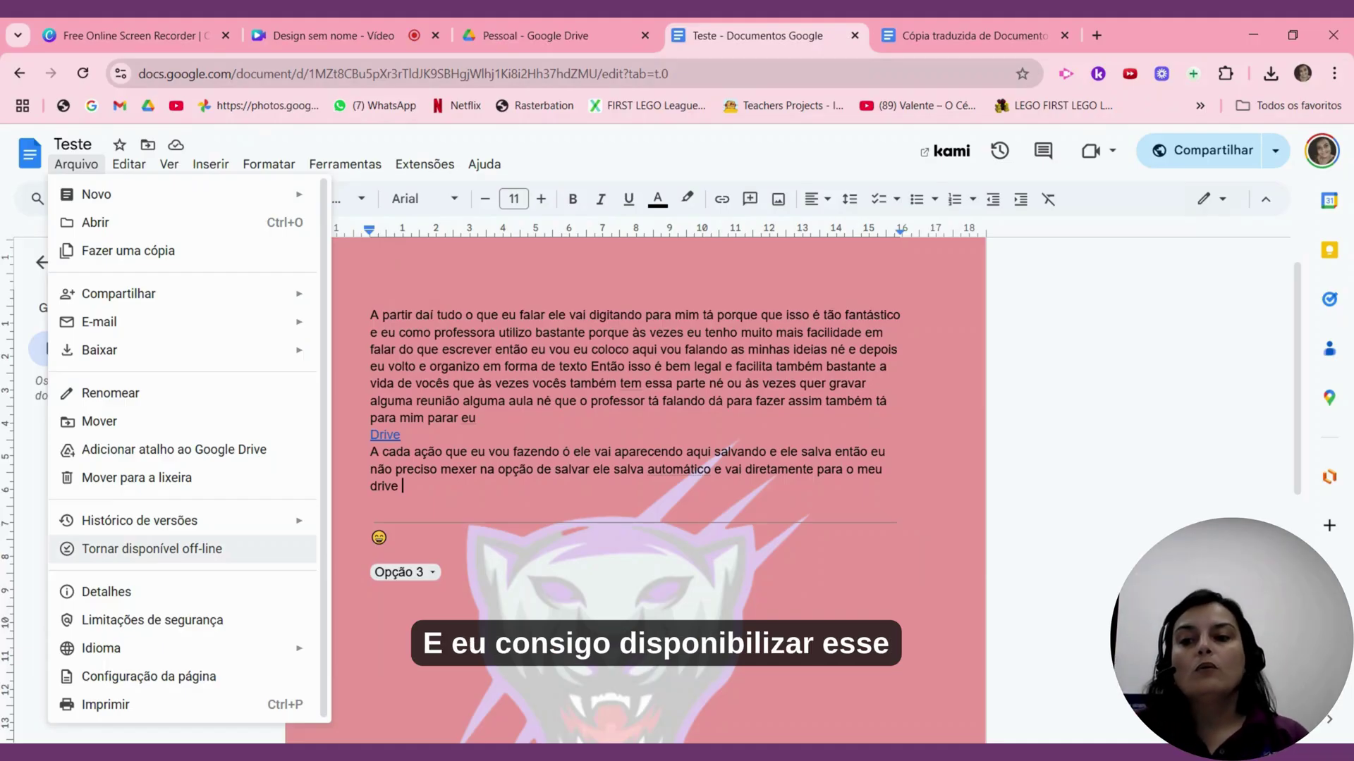
click(201, 554)
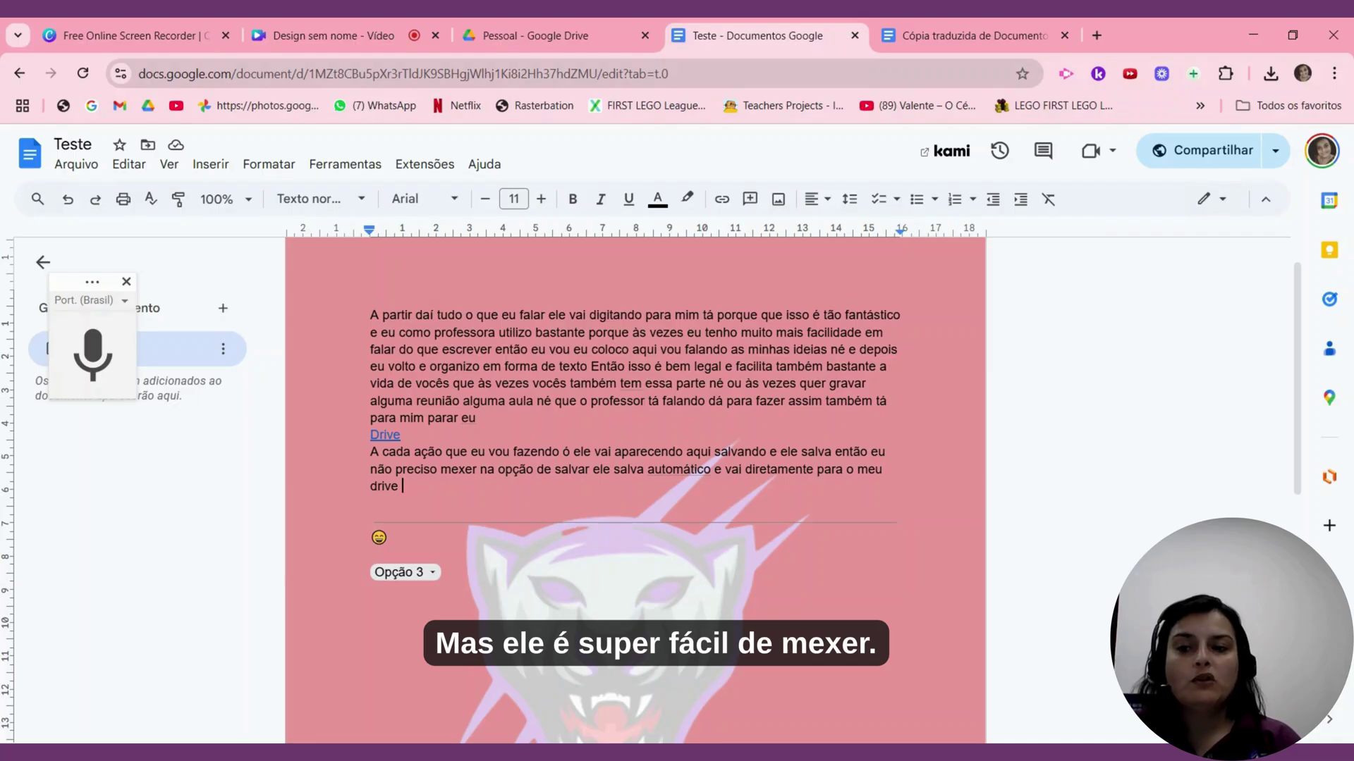
click(127, 282)
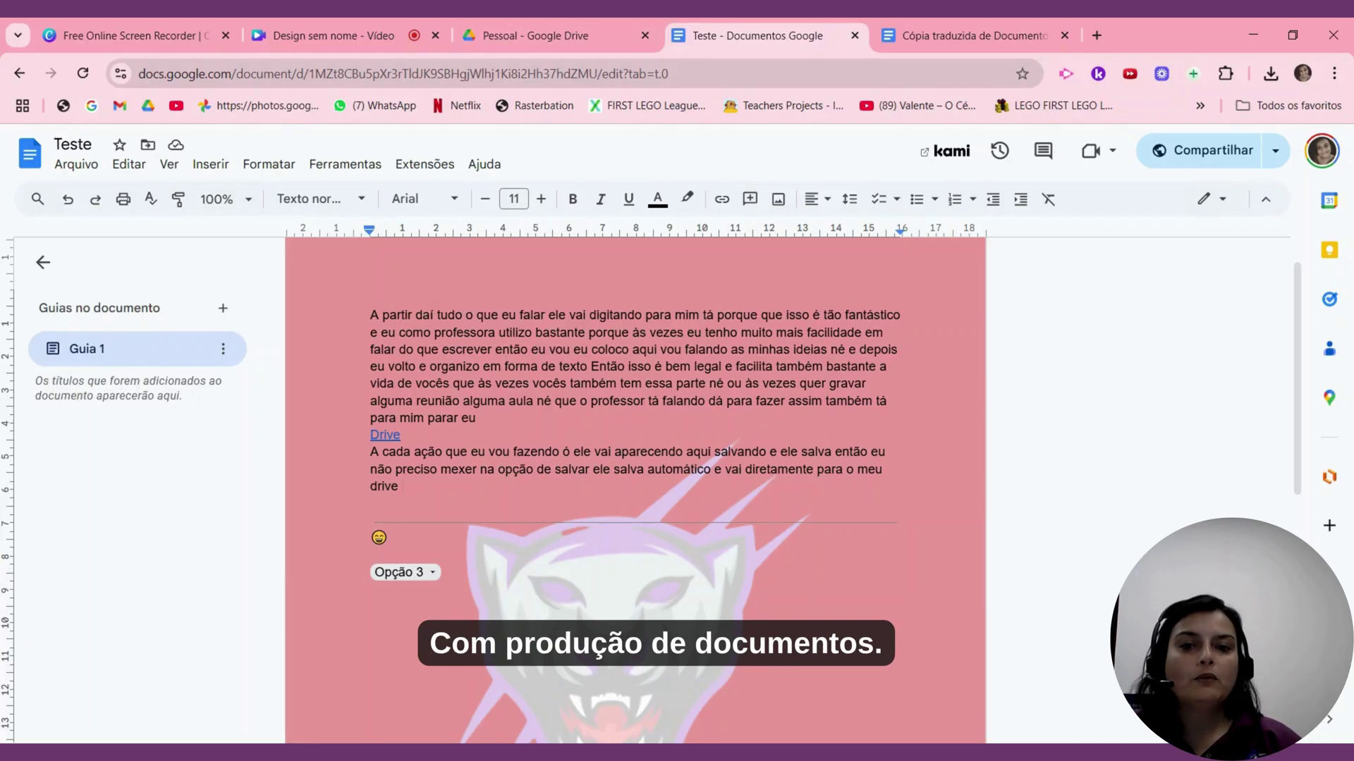